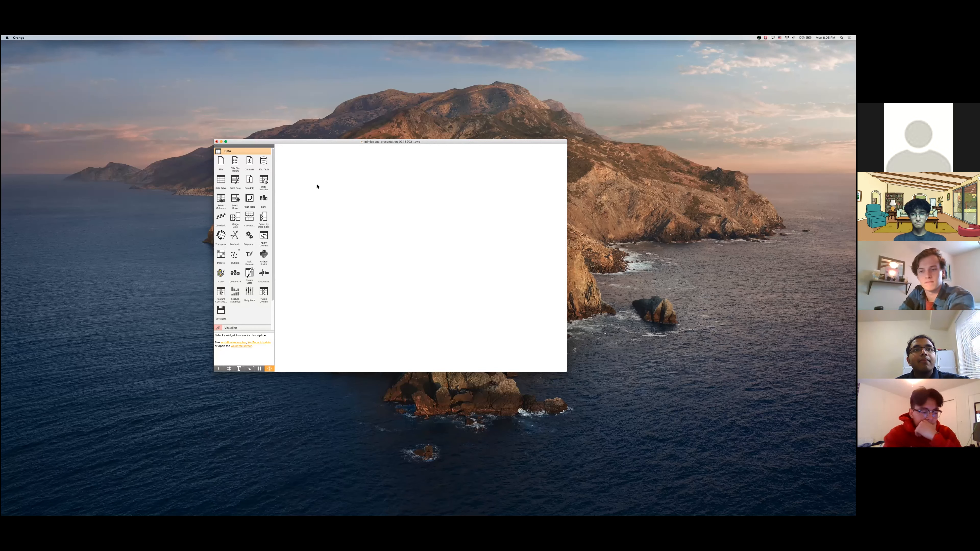
Add a CSV File Import widget to the empty canvas and enlarge the workflow window
drag(317, 141, 323, 145)
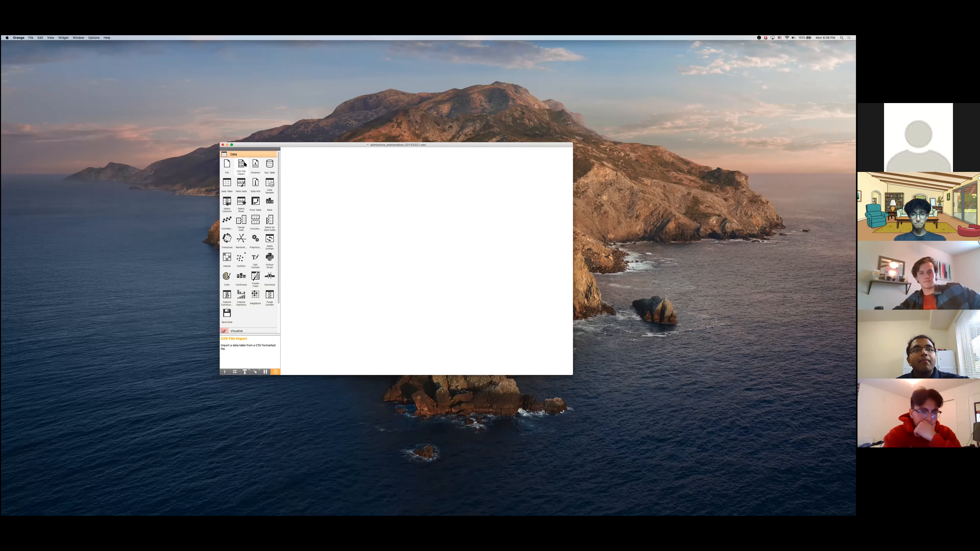
drag(239, 166, 317, 223)
scroll(316, 223, up, 5)
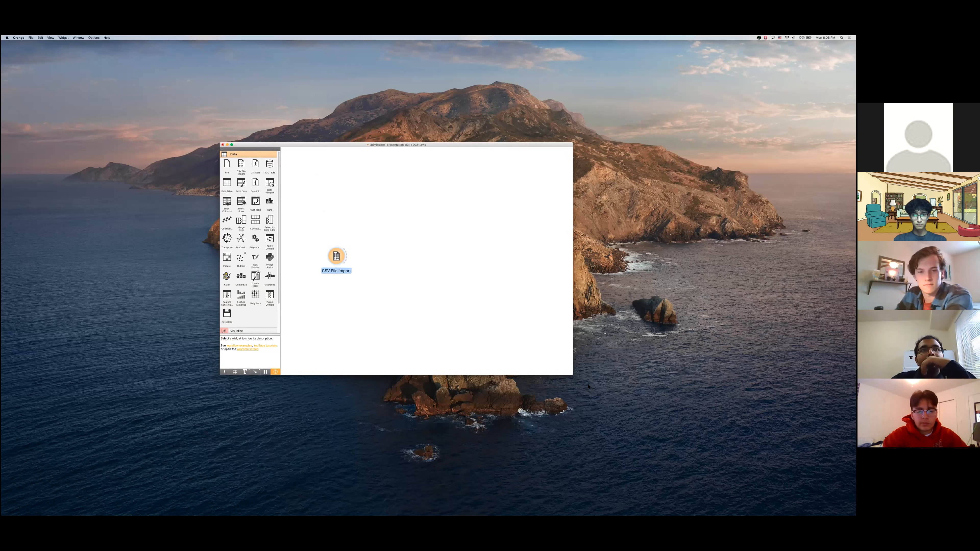
drag(571, 374, 675, 483)
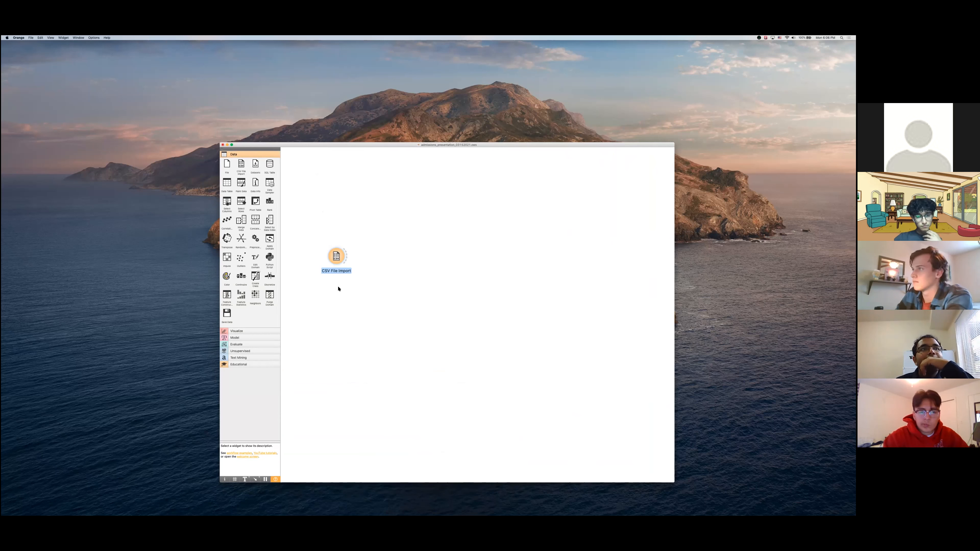
Open the CSV File Import widget and choose admissions.csv from the recent files
double_click(337, 256)
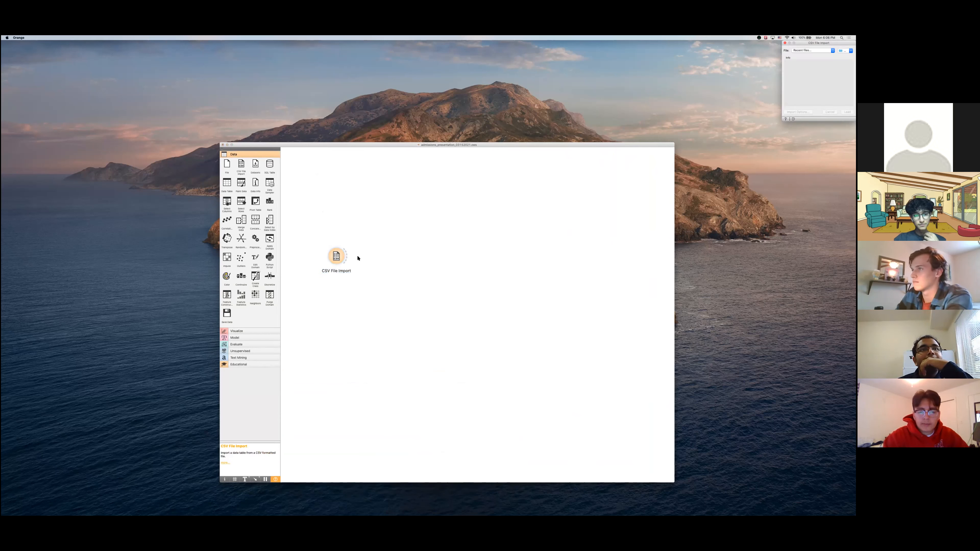
drag(842, 45, 383, 107)
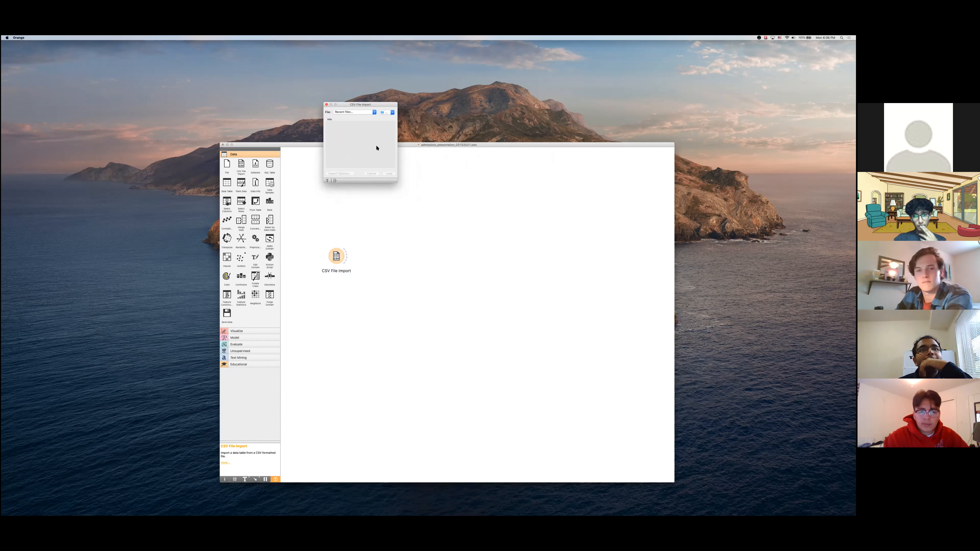
click(374, 112)
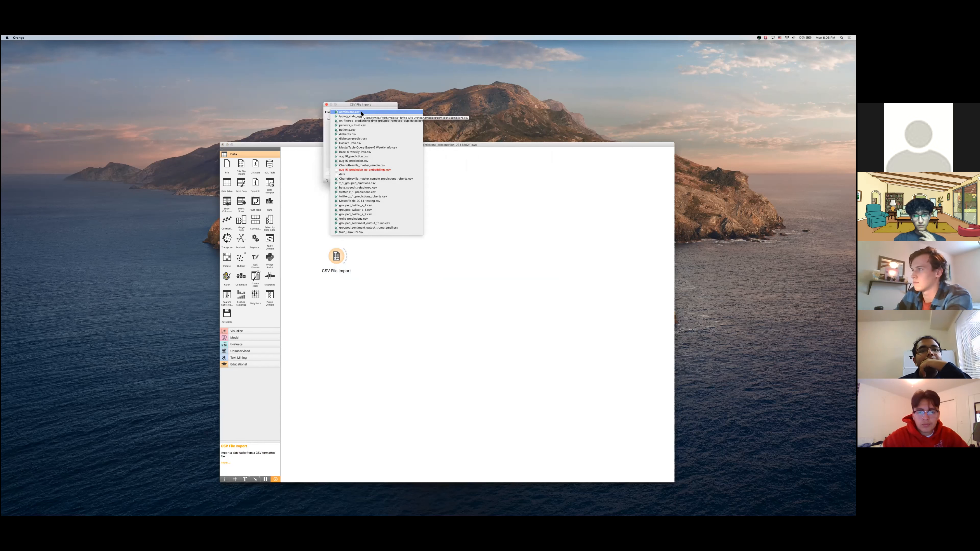
click(362, 112)
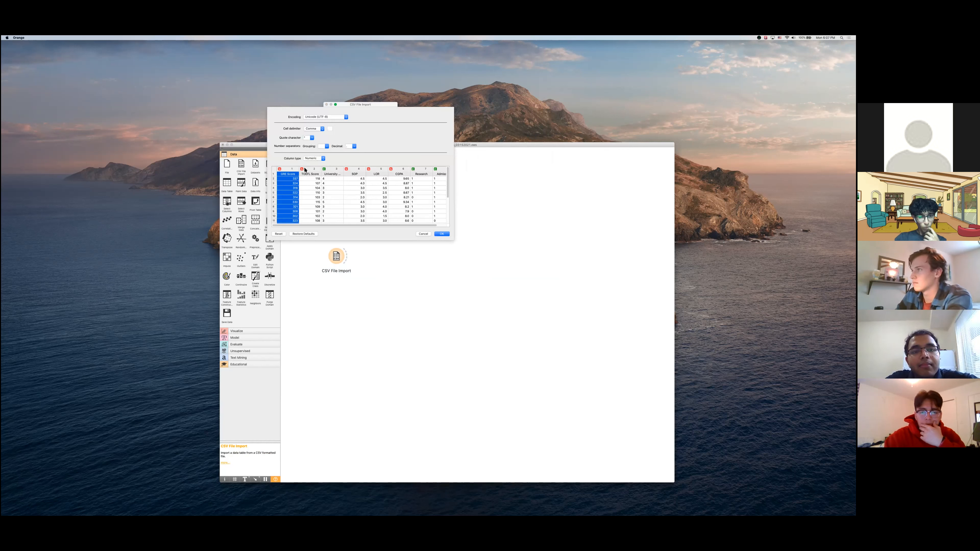
Keep the University Rating column as Categorical and accept the import options for admissions.csv
click(336, 169)
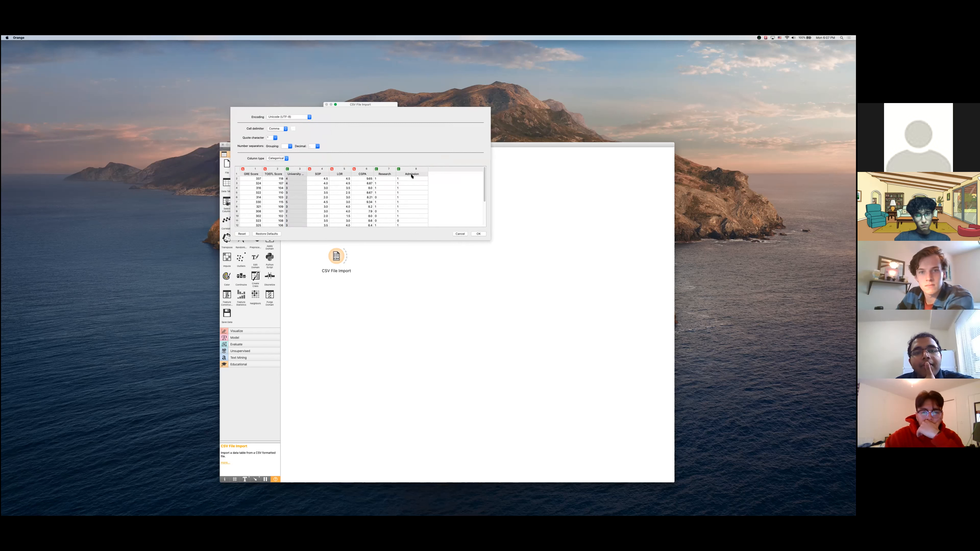
click(297, 174)
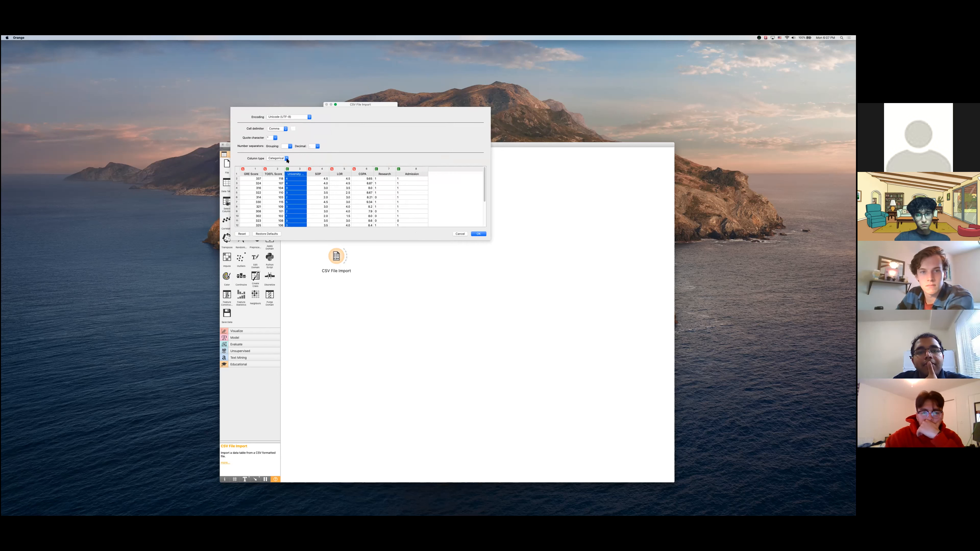
click(287, 159)
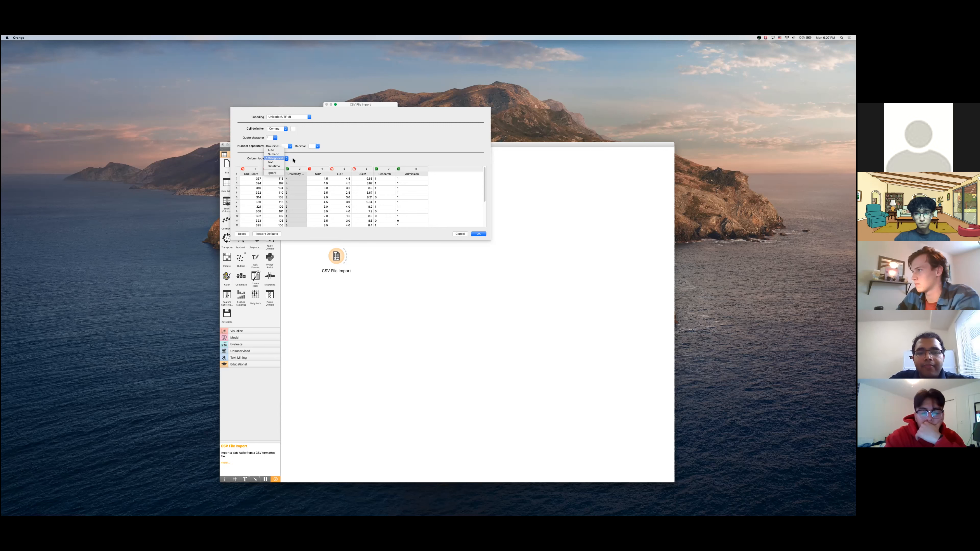
click(293, 160)
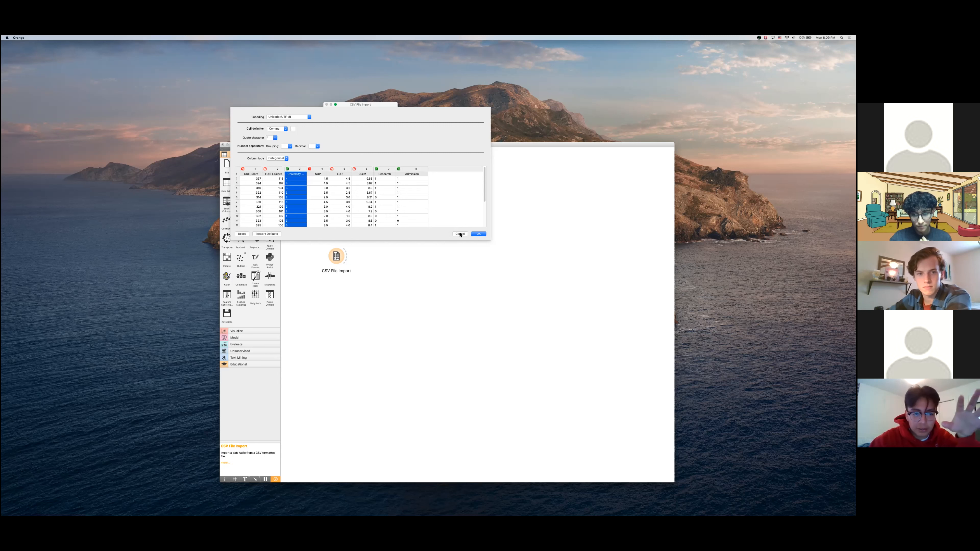
click(478, 234)
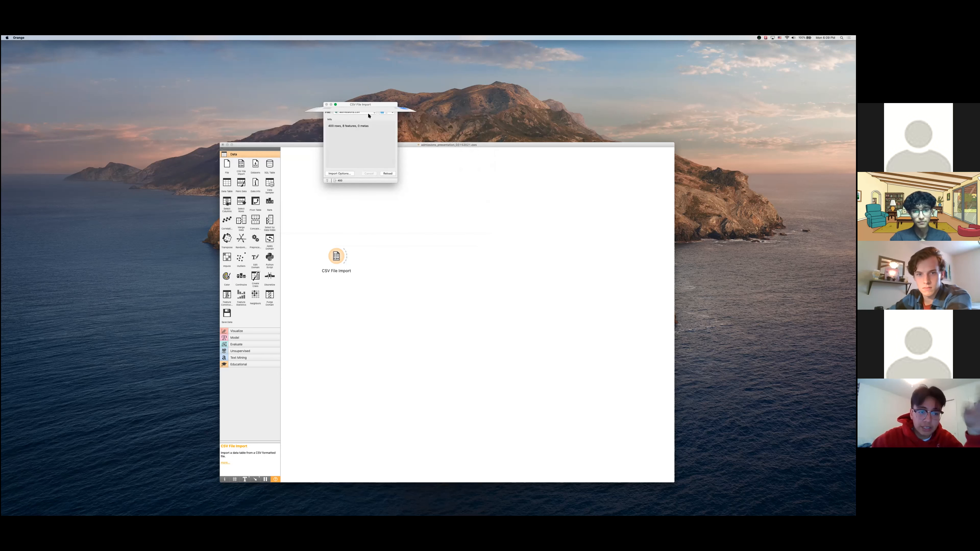
drag(365, 104, 393, 113)
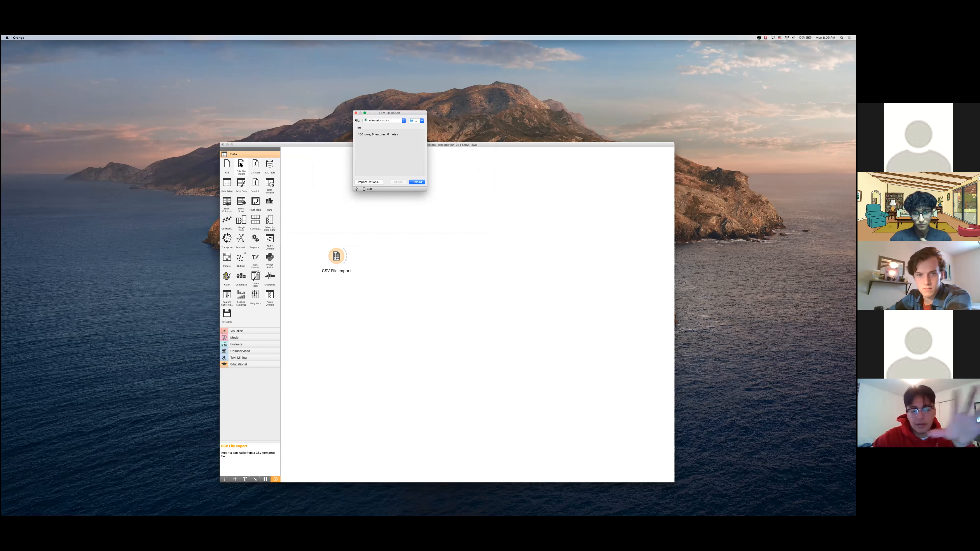
Add a second CSV File Import widget above the first and load admissions.csv into it
drag(241, 164, 331, 196)
double_click(332, 195)
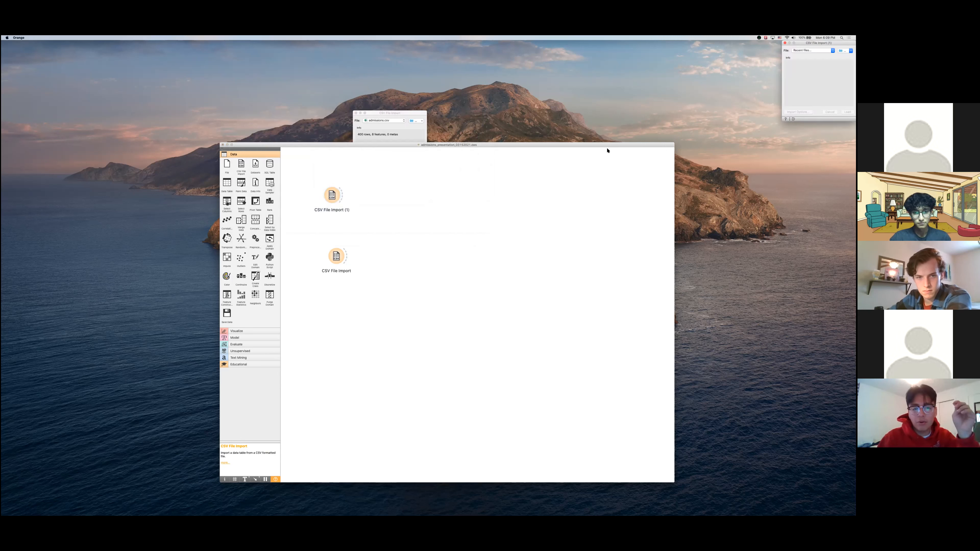
drag(835, 44, 454, 141)
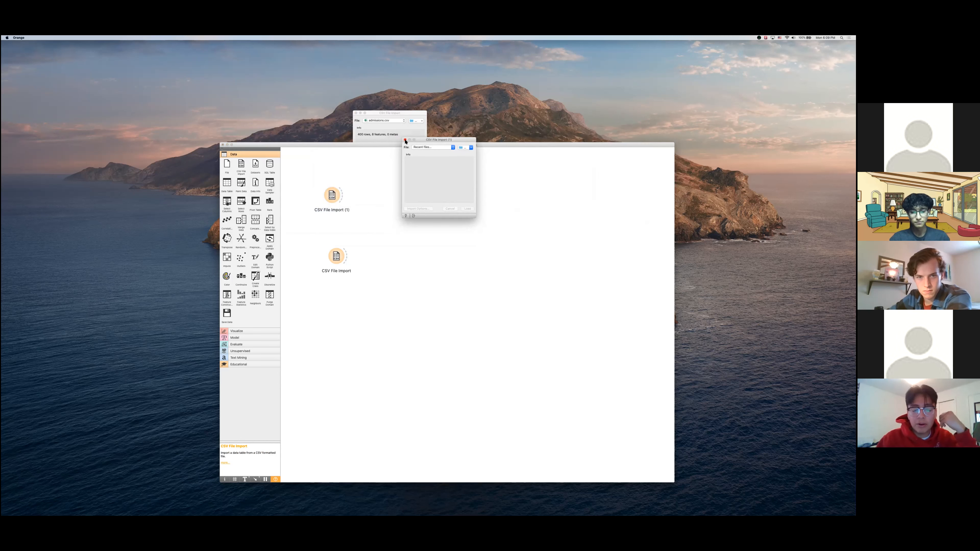
click(419, 149)
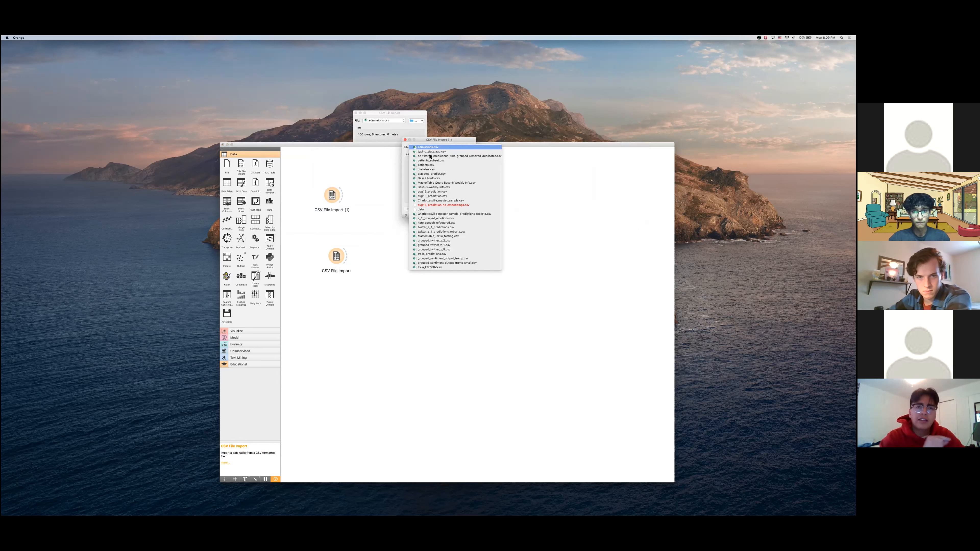
click(426, 147)
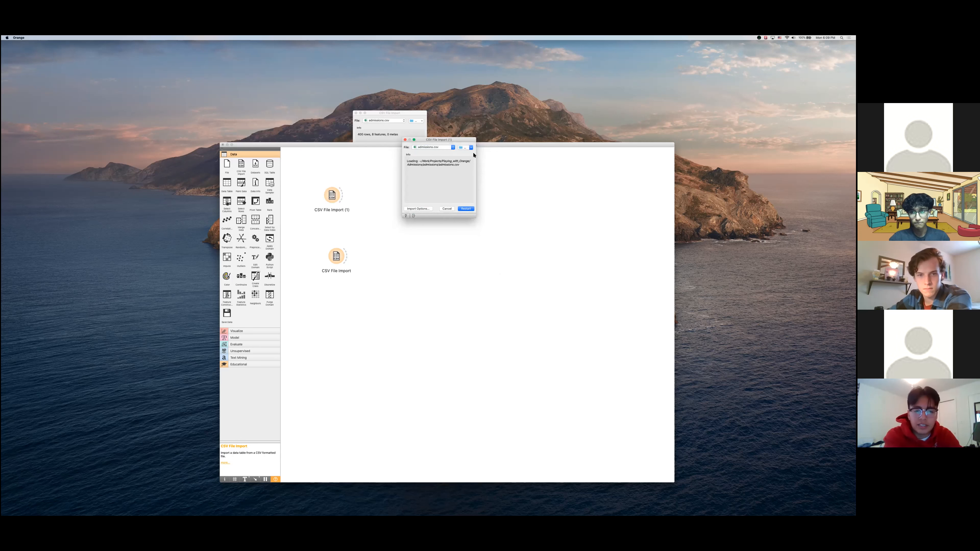
View the file import choices of the second CSV File Import widget, and delete that widget
click(470, 148)
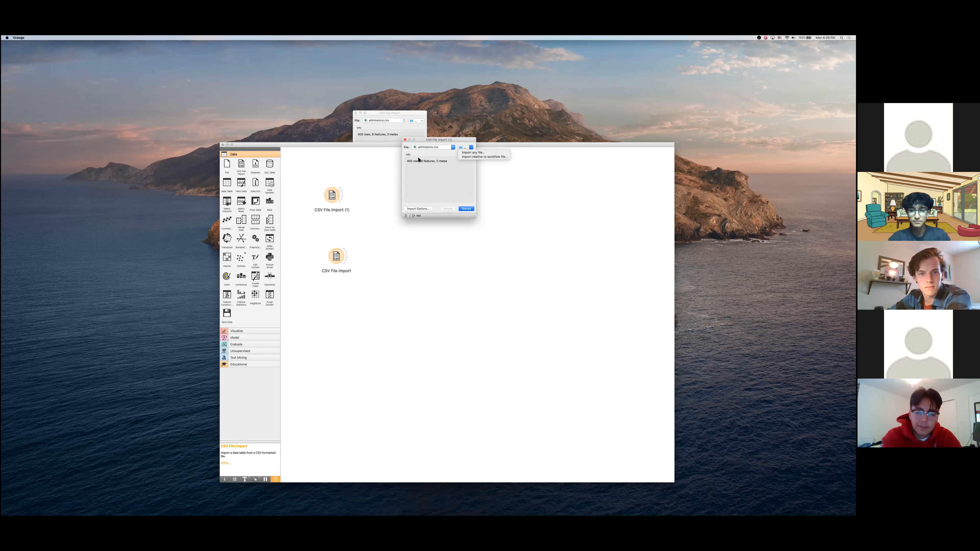
click(332, 195)
click(332, 196)
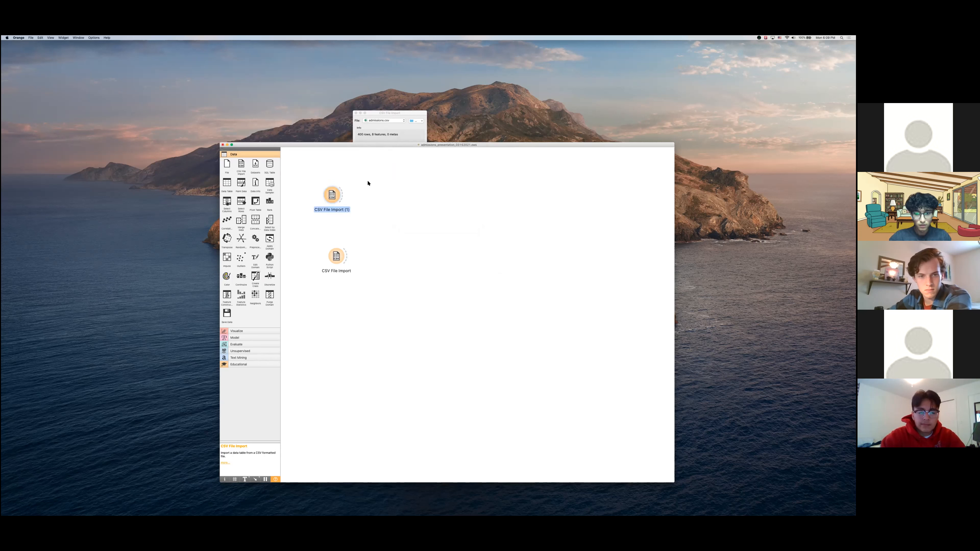
key(BackSpace)
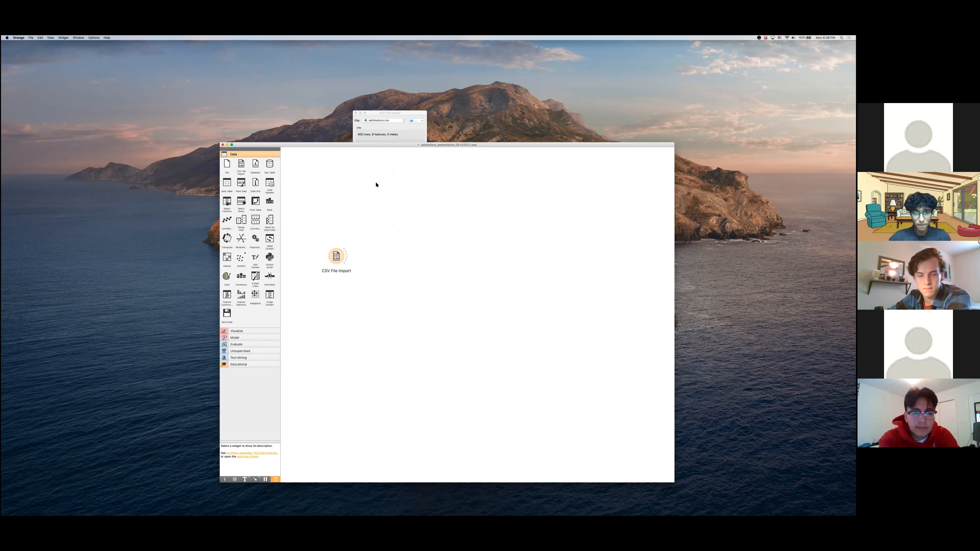
Review the column types of GRE Score and University Rating in the import options of admissions.csv, and close the import window
click(399, 140)
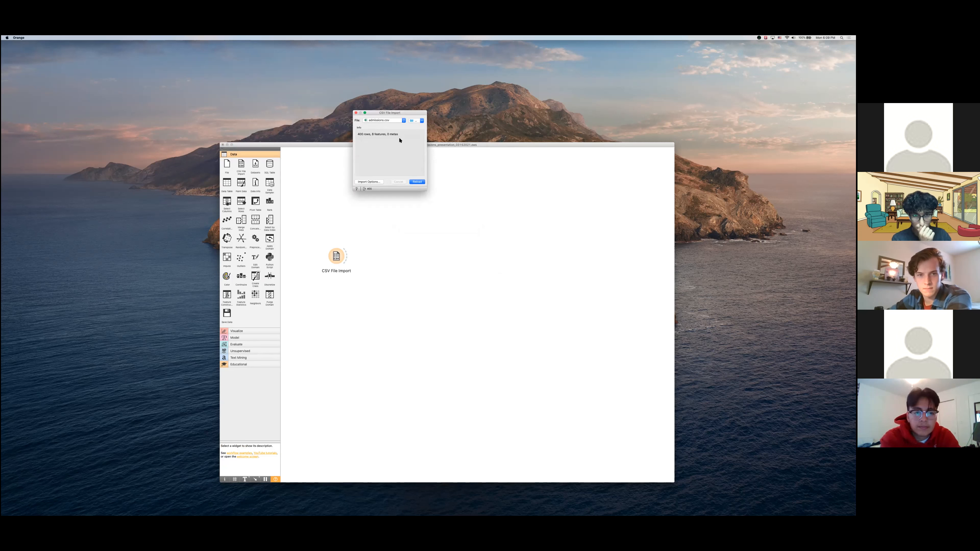
click(372, 184)
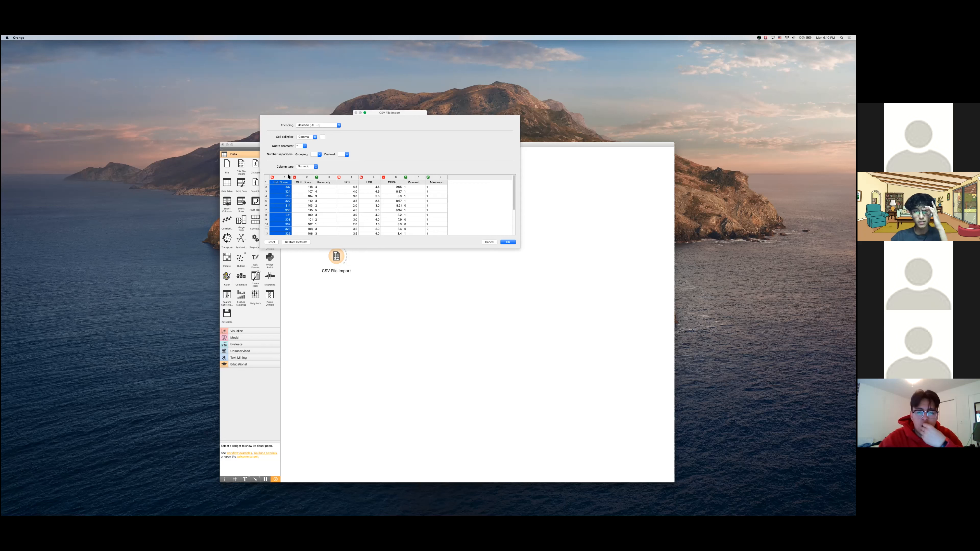
click(303, 167)
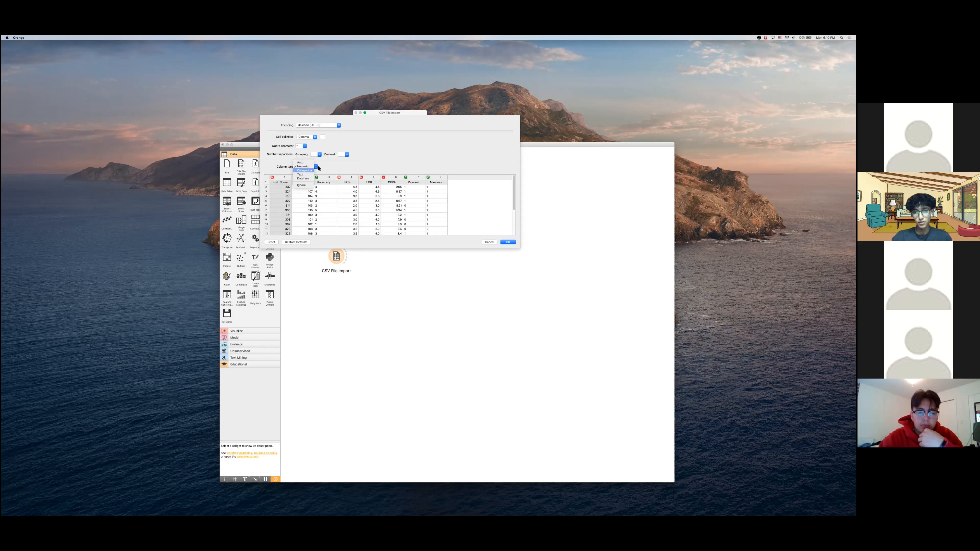
click(325, 167)
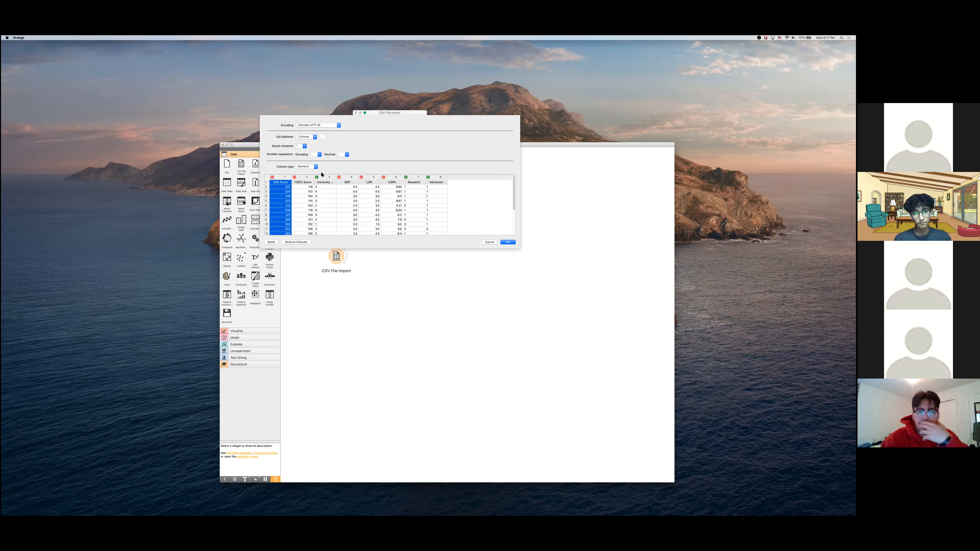
click(323, 176)
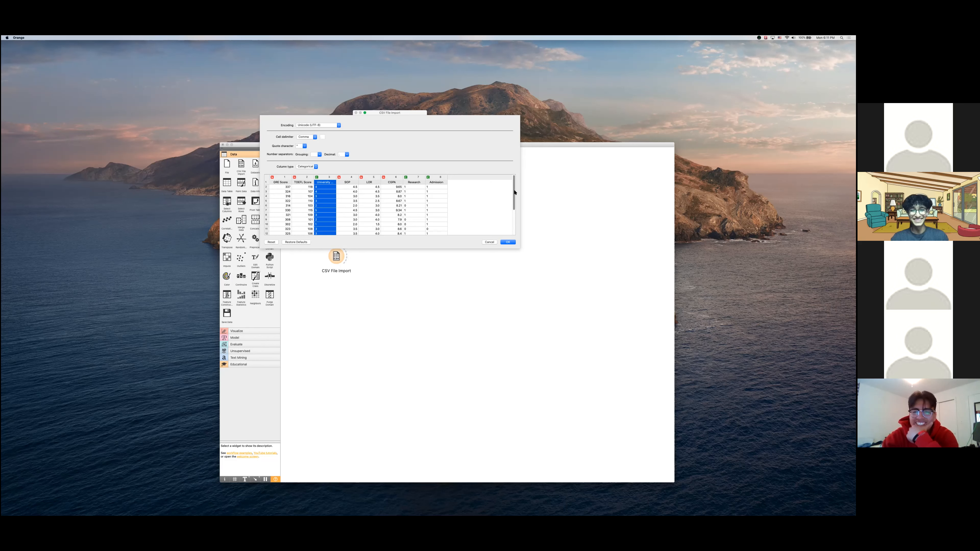
click(508, 242)
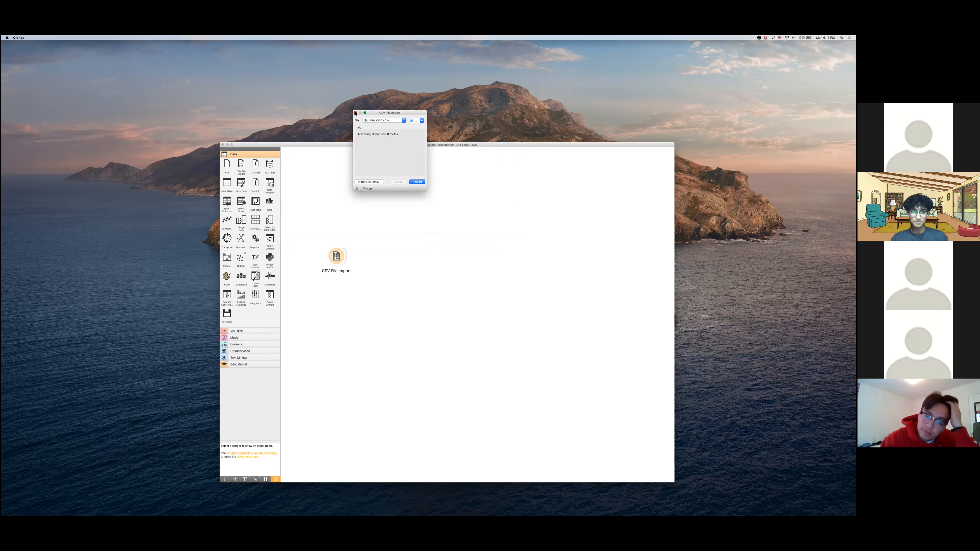
click(356, 113)
Reposition the CSV File Import widget and connect a new Distributions widget to its output
drag(334, 256, 303, 265)
click(336, 267)
drag(313, 262, 336, 241)
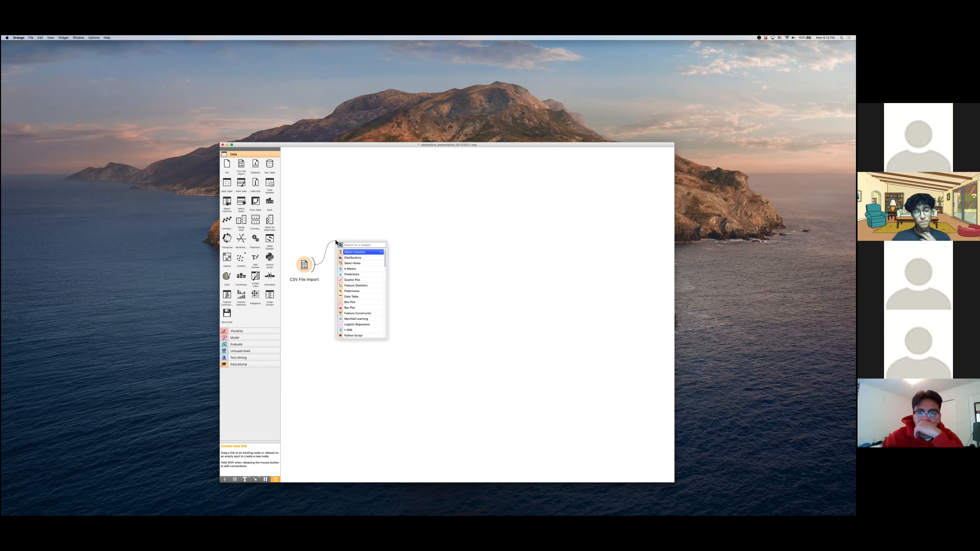
text(dis)
key(Return)
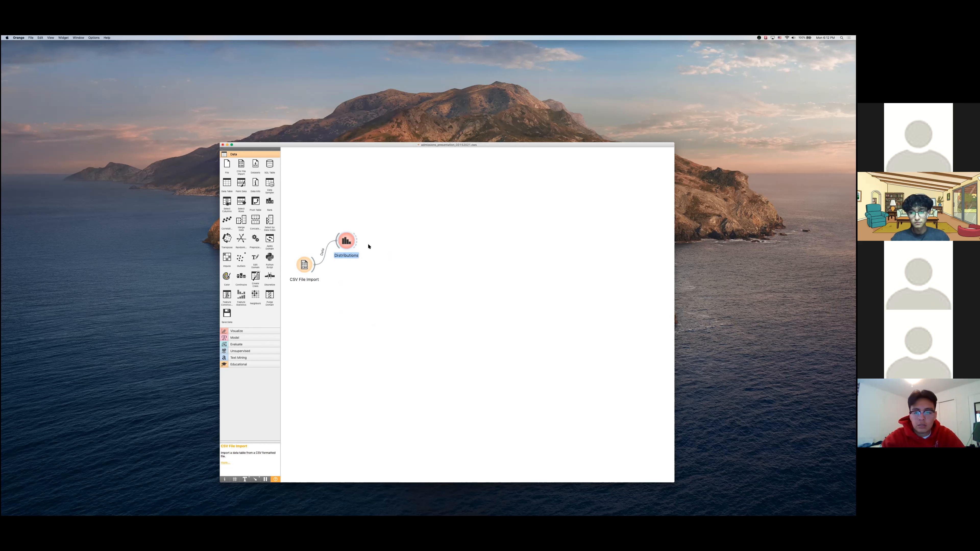
Examine the distributions of GRE Score, TOEFL Score, University Rating, SOP, LOR and Admission in the Distributions widget
double_click(348, 244)
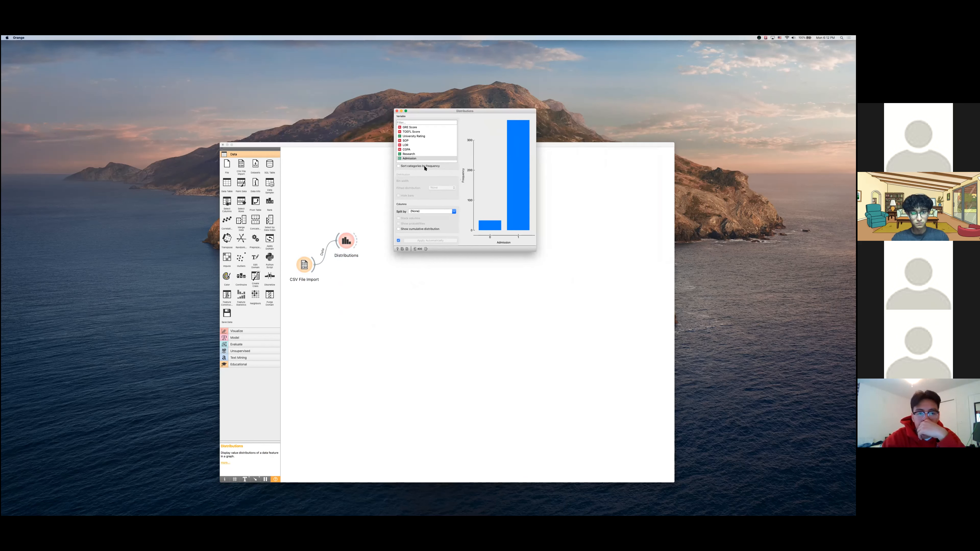
click(412, 127)
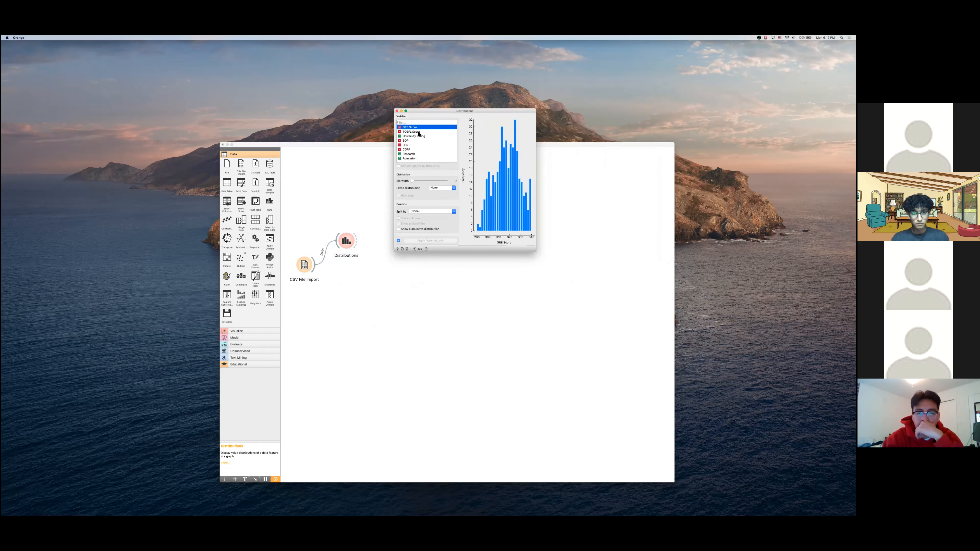
click(418, 132)
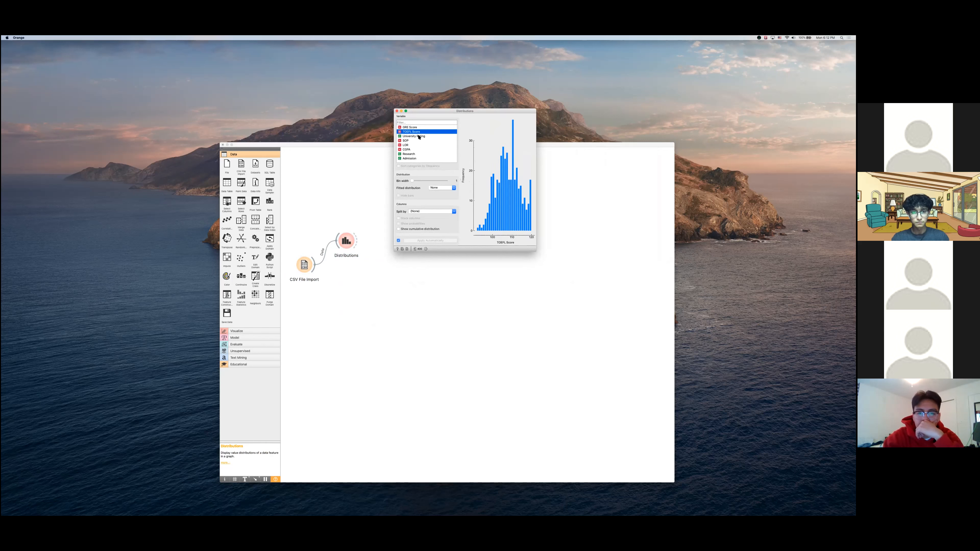
click(416, 136)
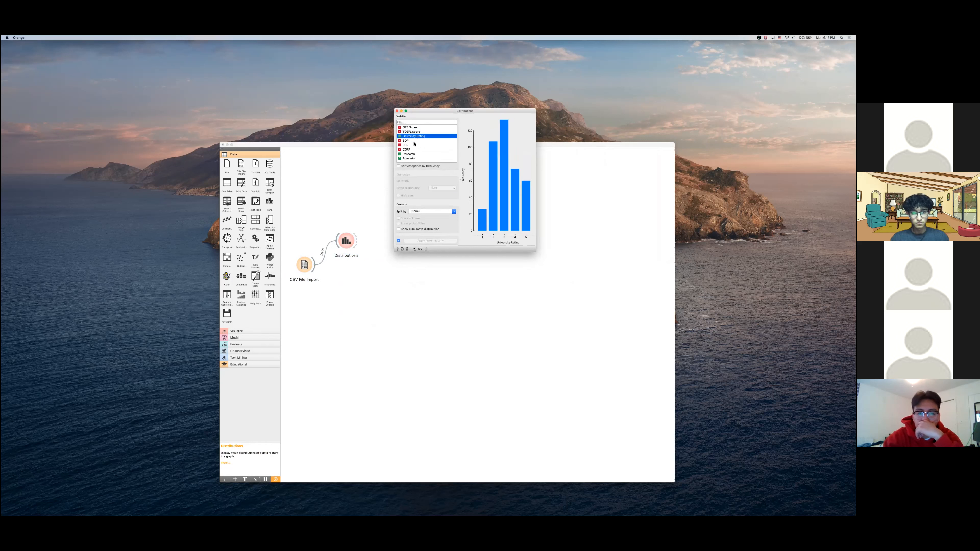
click(414, 141)
click(414, 146)
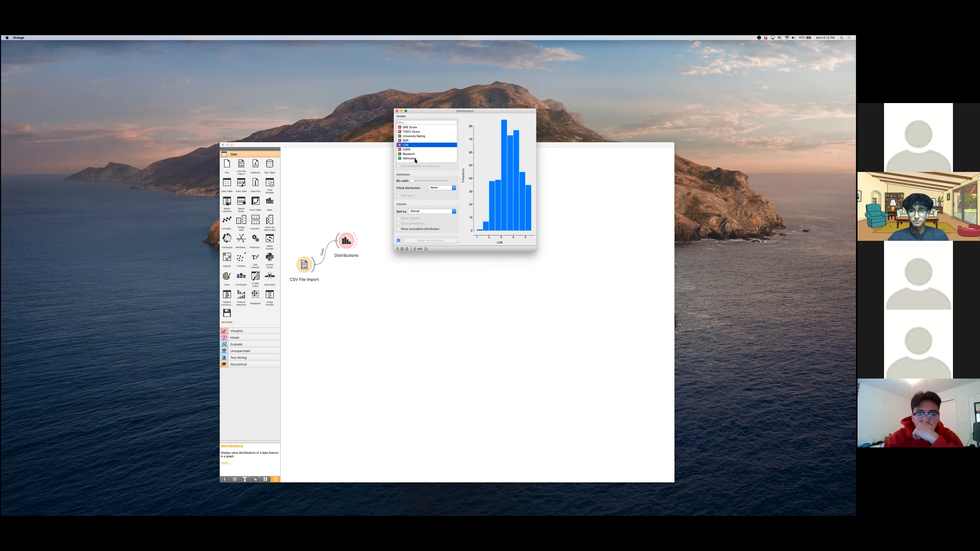
click(413, 127)
key(Down)
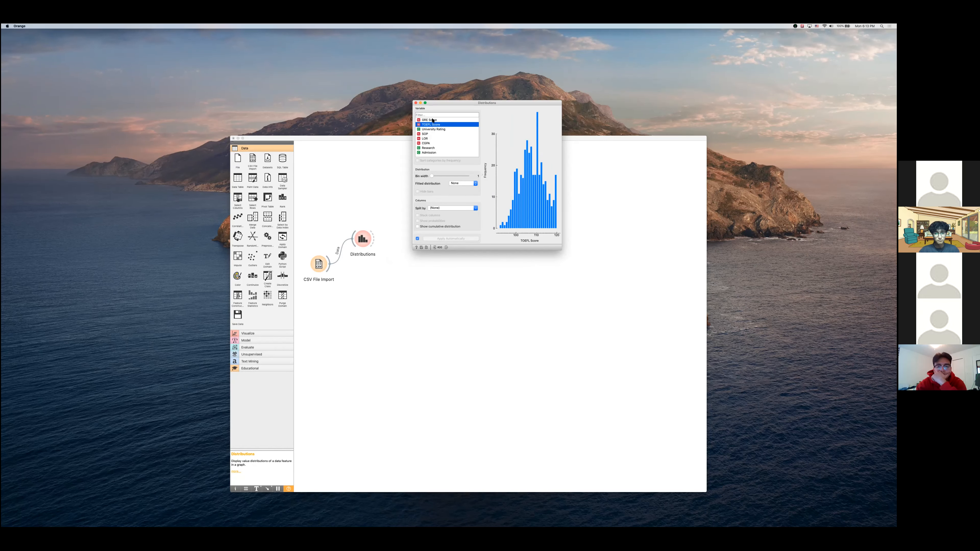
click(429, 153)
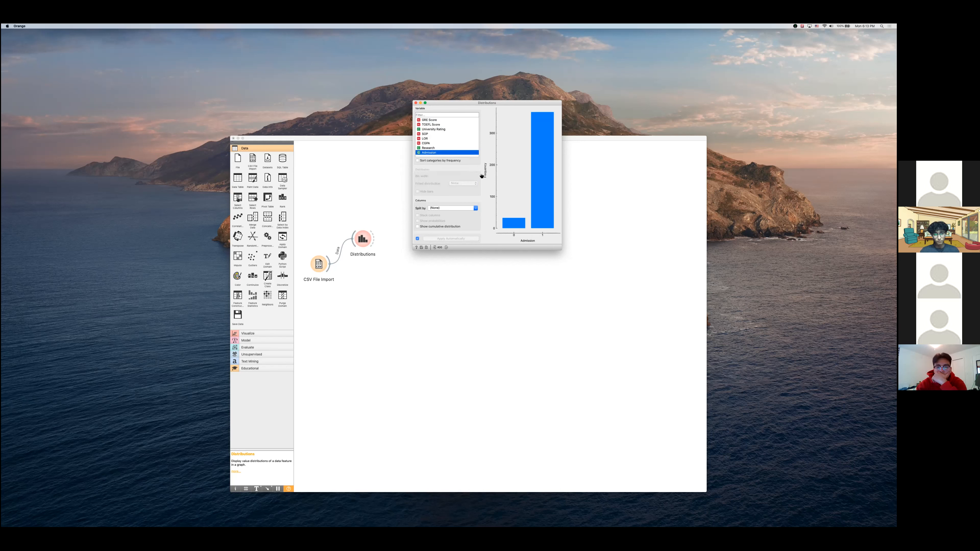
Examine the 0 and 1 bars of the Admission distribution, and close the Distributions window
click(514, 225)
mouse_move(514, 225)
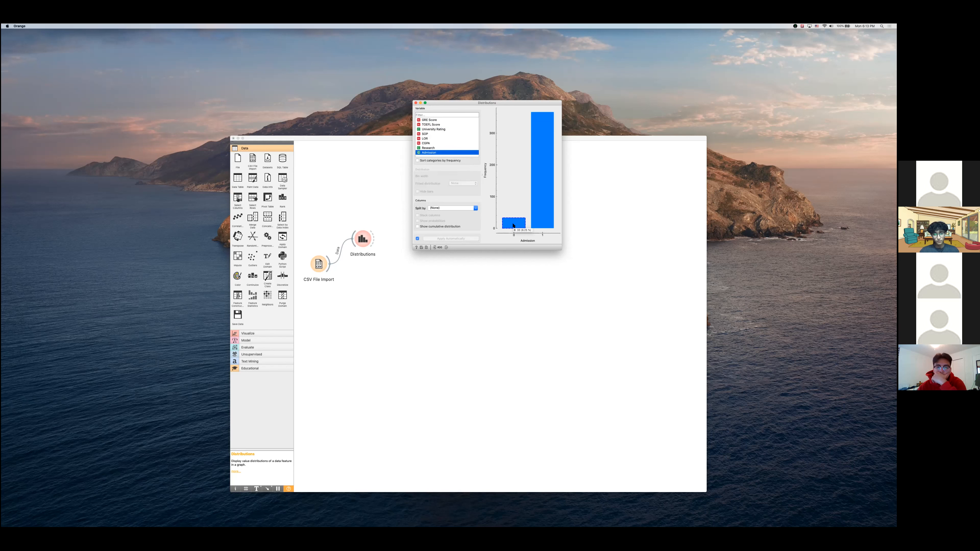
click(535, 201)
mouse_move(536, 200)
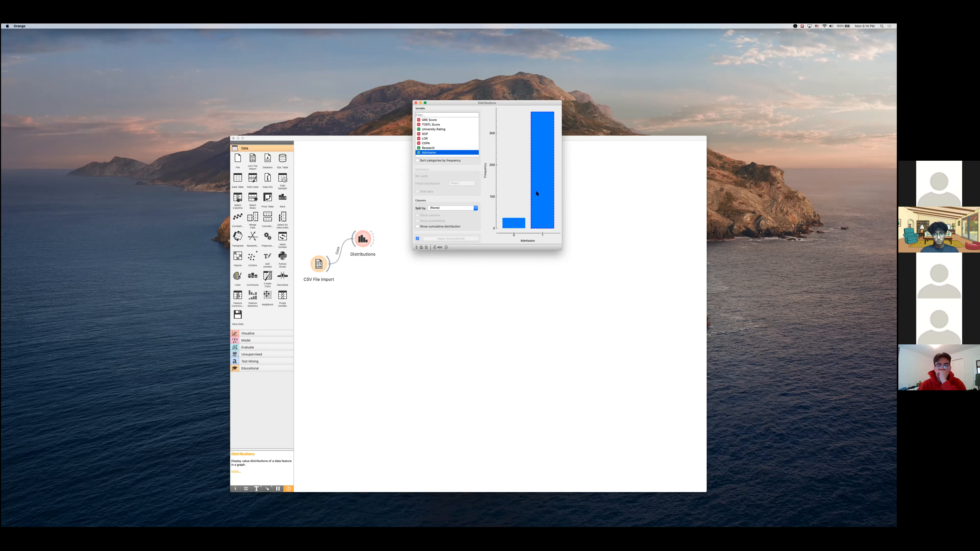
click(415, 104)
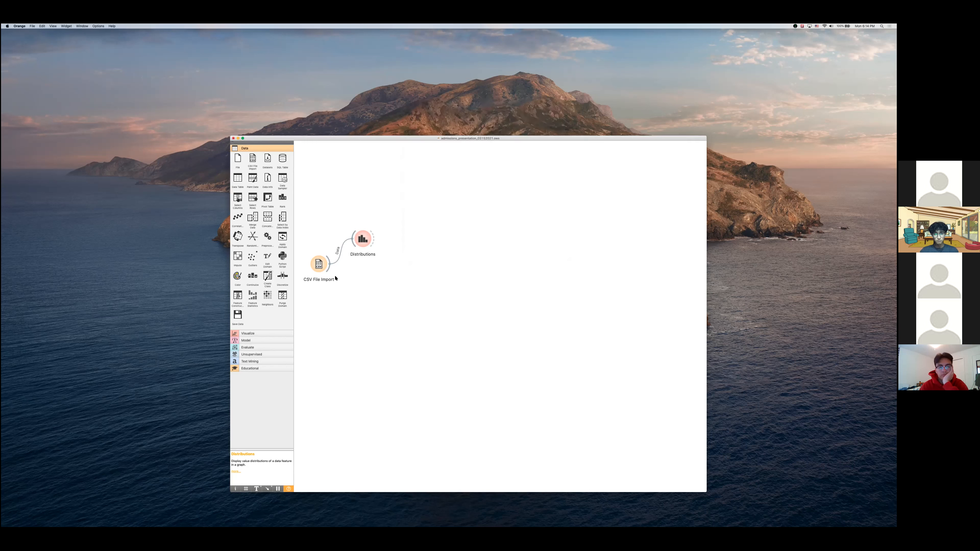
Connect a new Select Columns widget to the CSV File Import output and open its settings
drag(329, 269, 359, 274)
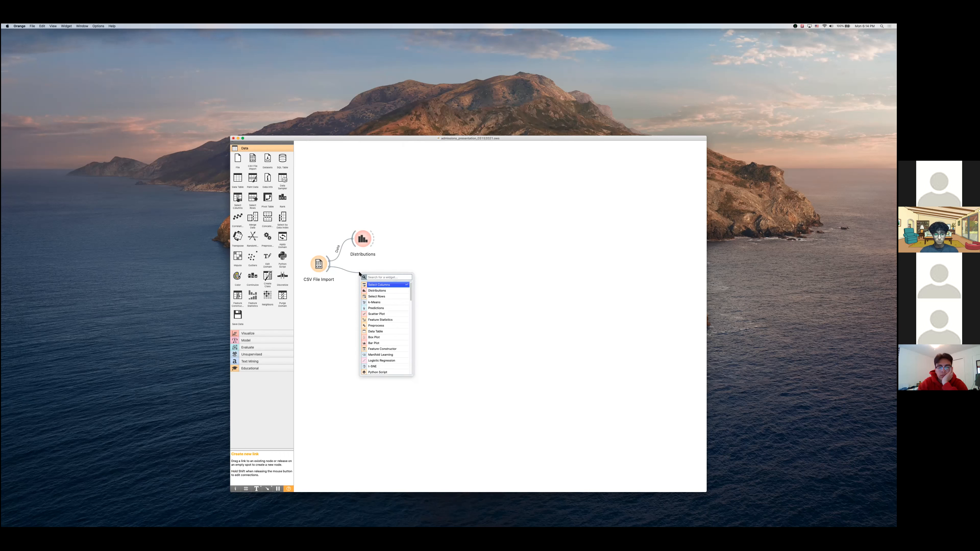
text(sel)
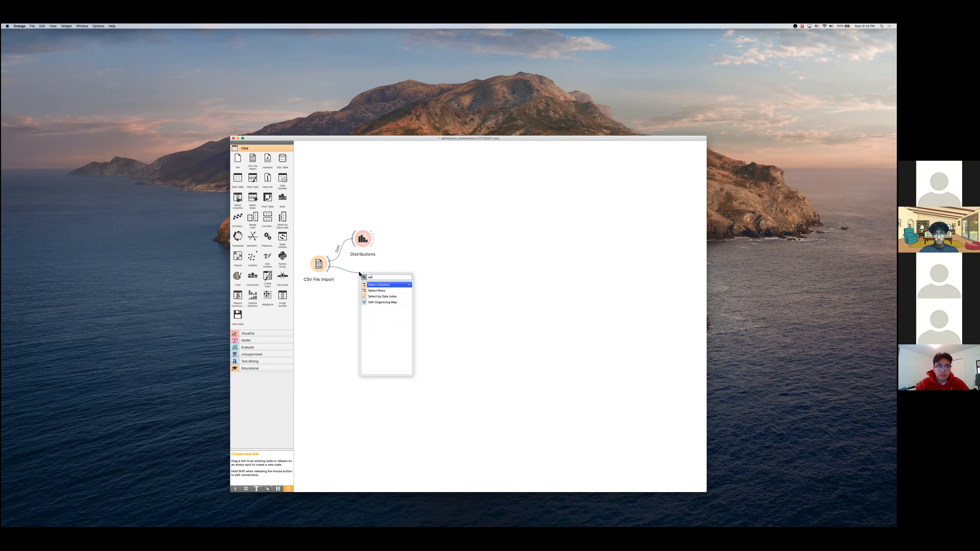
key(Return)
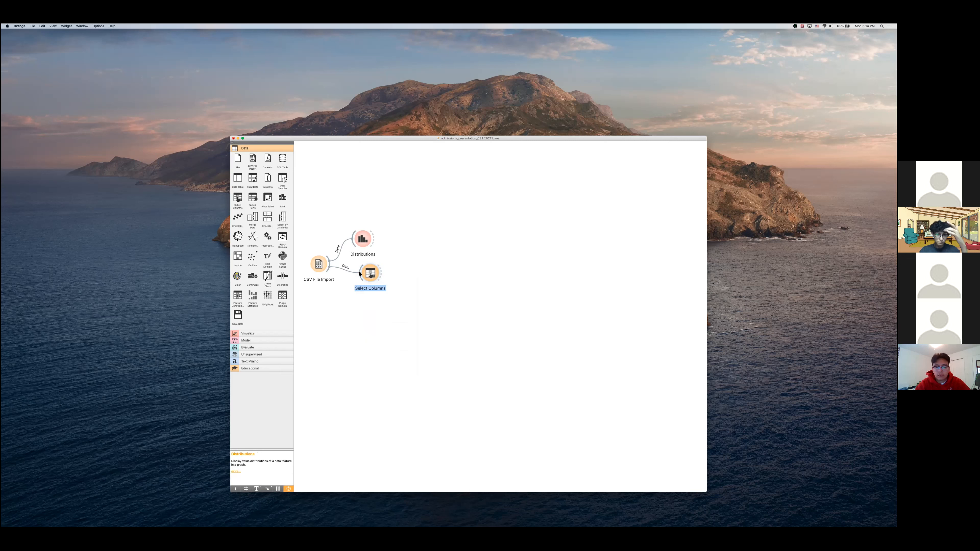
double_click(369, 274)
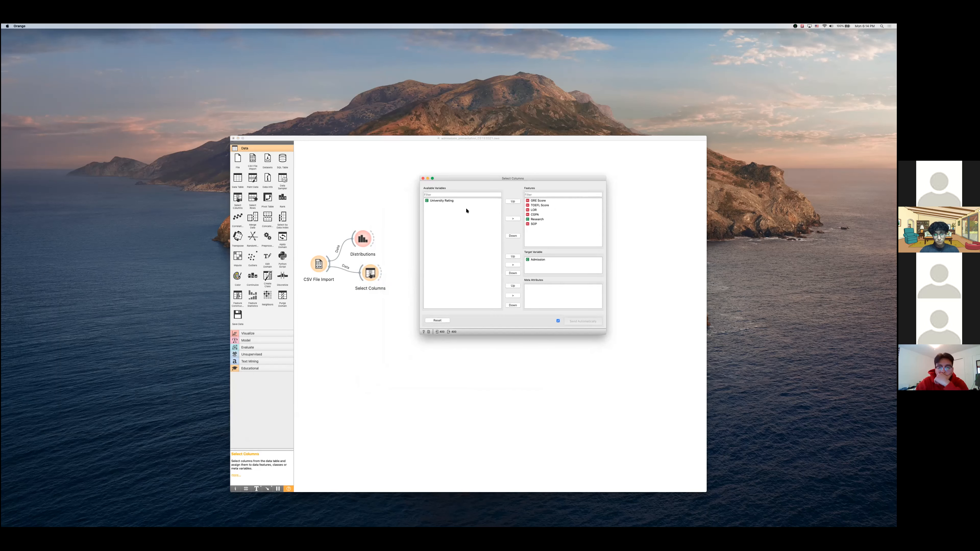
Move University Rating from the available variables into the features, and return it to the available variables
click(473, 203)
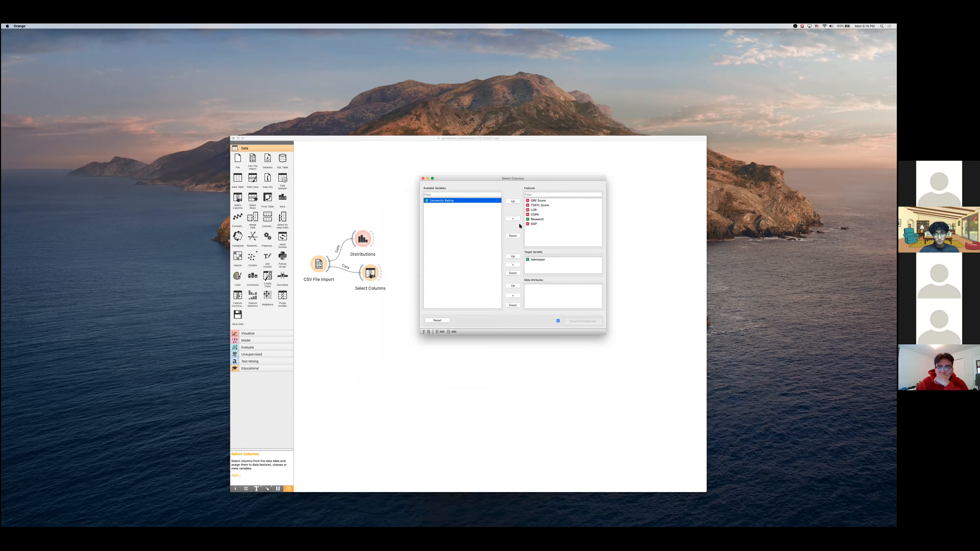
click(518, 220)
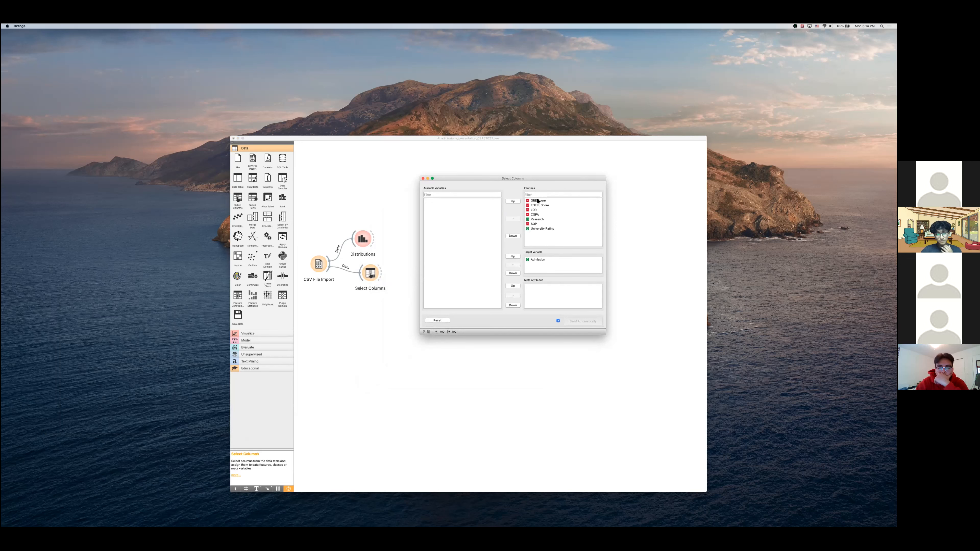
click(532, 228)
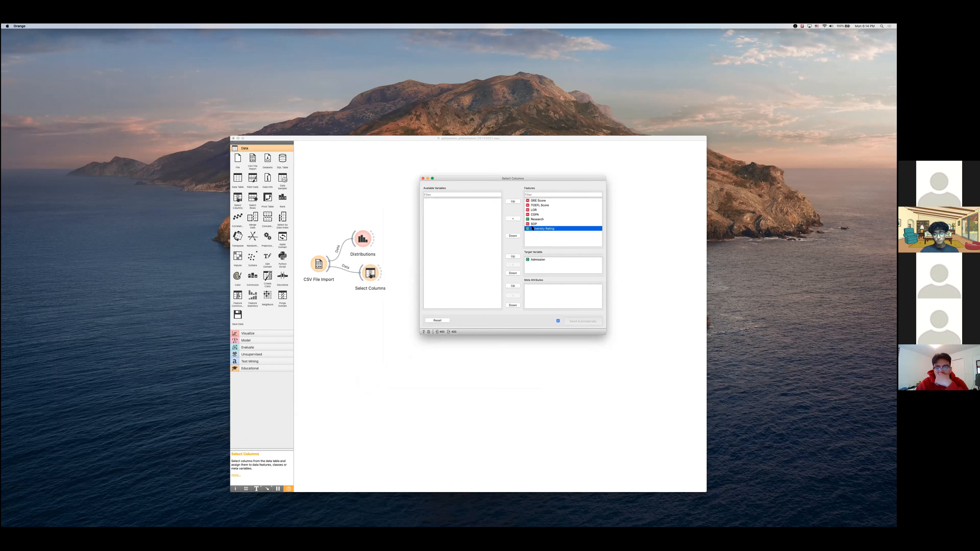
click(514, 219)
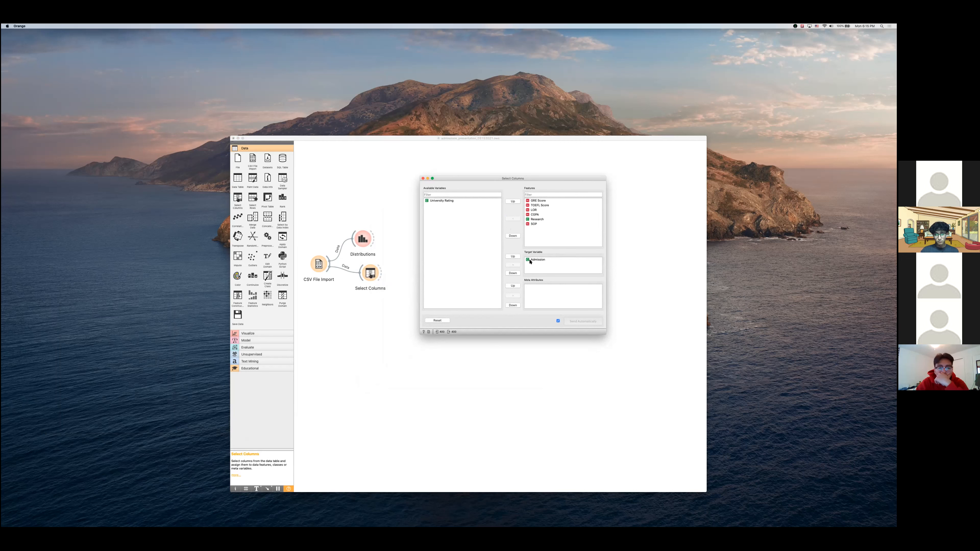
Remove Admission from the target variable and move it into the features
click(530, 261)
click(513, 265)
click(443, 205)
click(510, 219)
click(534, 229)
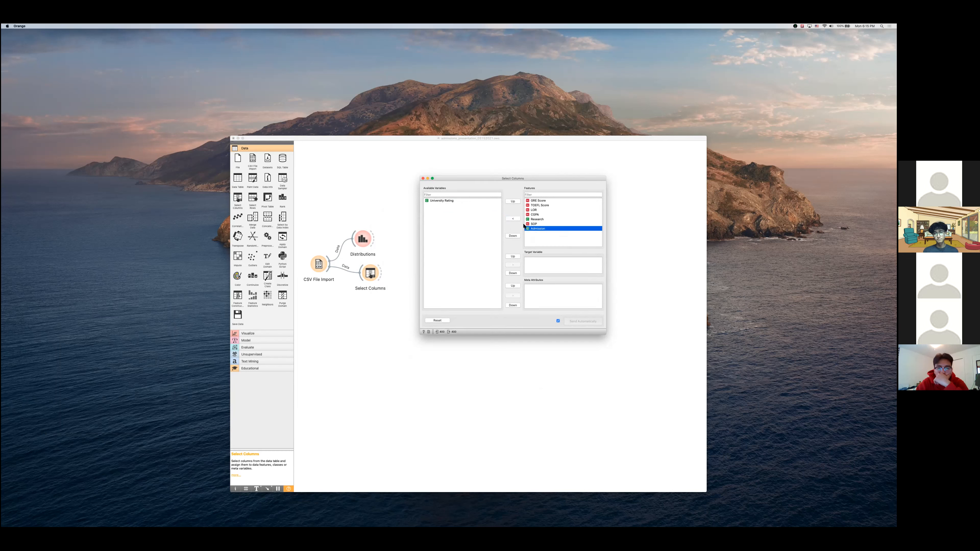
Add University Rating to the features, and take Admission out of the features to make it the target variable
click(463, 201)
click(513, 218)
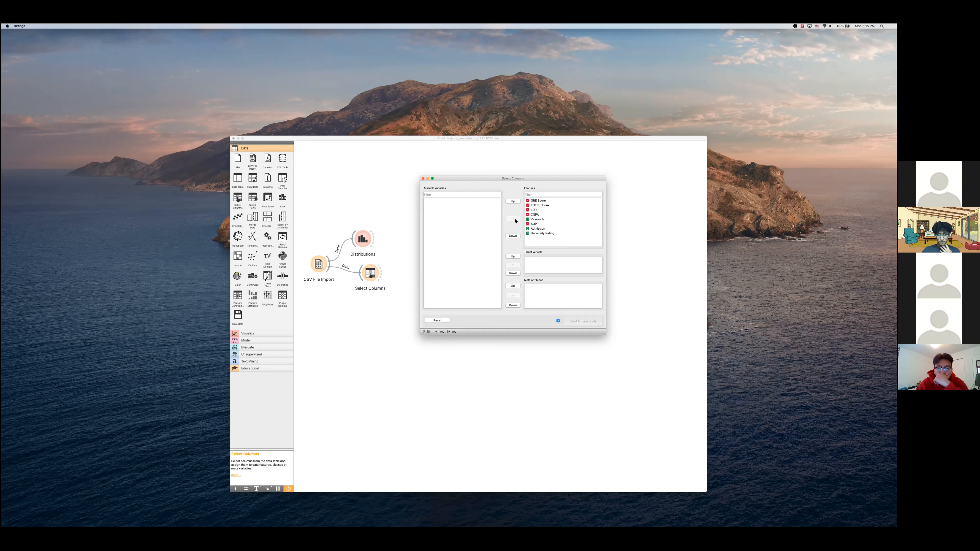
click(536, 230)
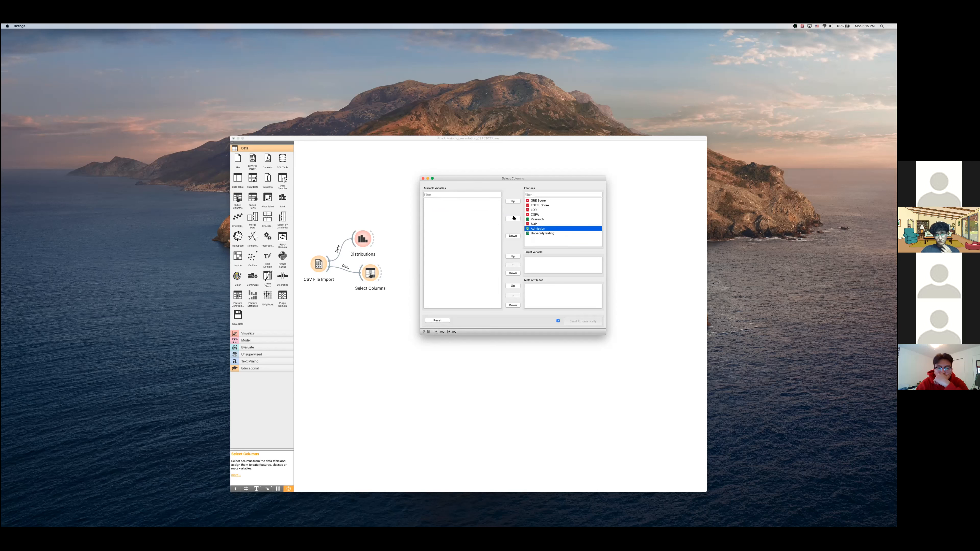
click(513, 219)
click(465, 201)
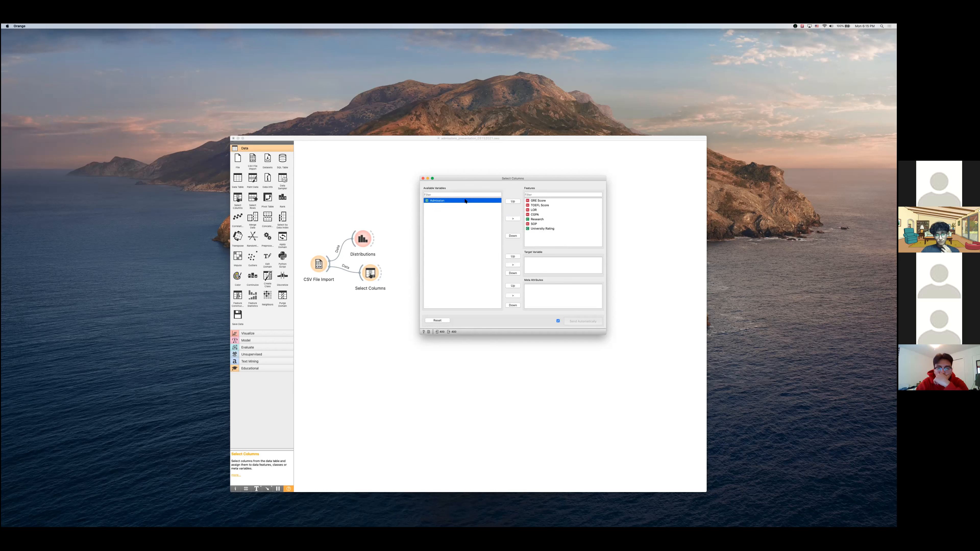
click(513, 265)
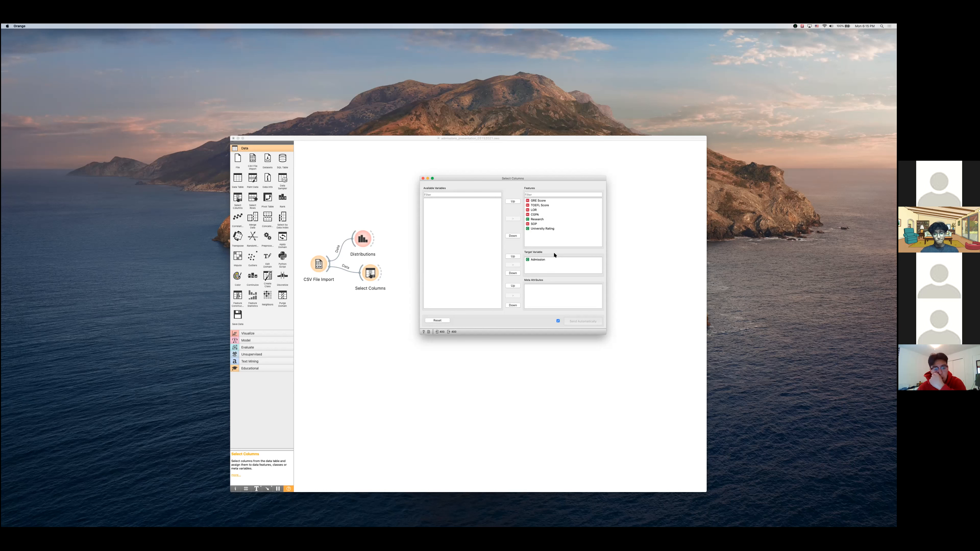
Move Admission from the target variable into the features, and return it to the available variables
click(550, 260)
click(513, 265)
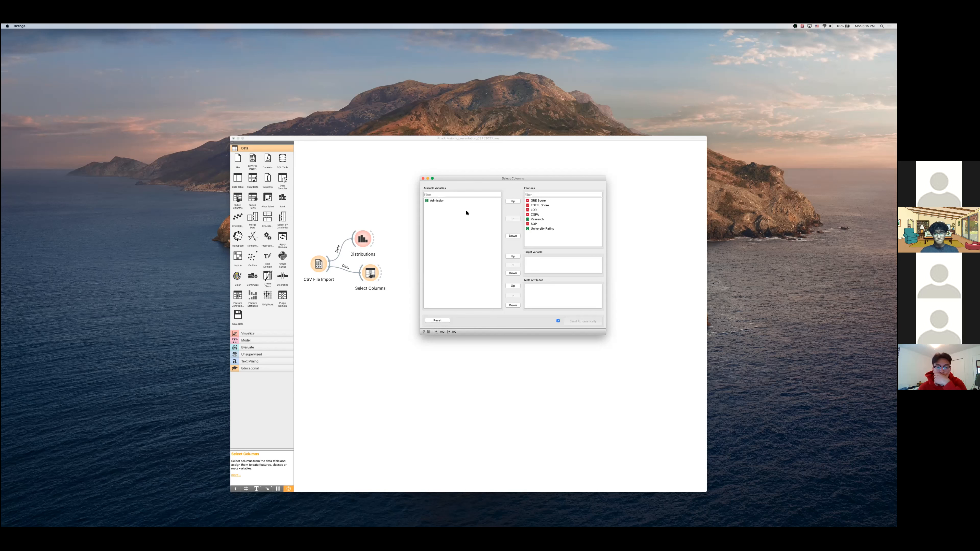
click(464, 201)
click(513, 218)
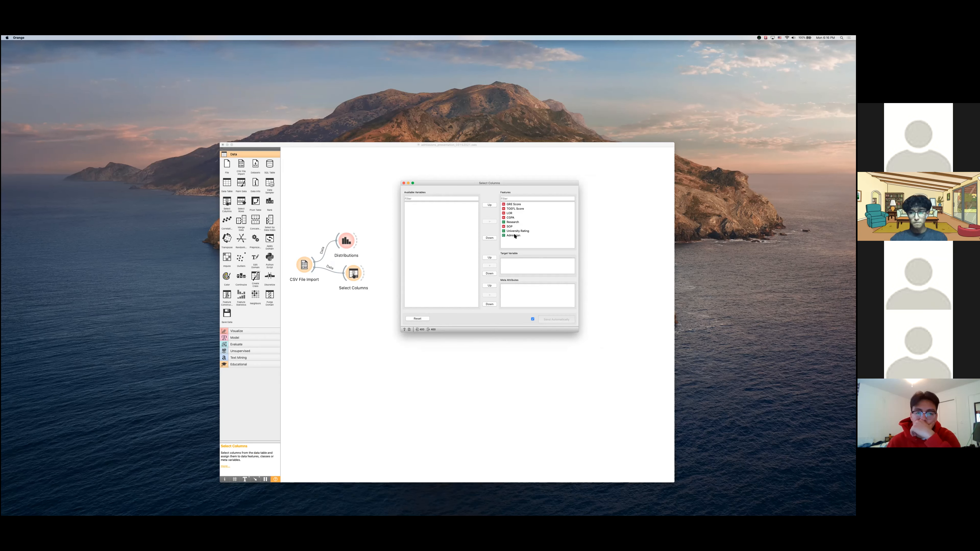
click(539, 234)
click(493, 223)
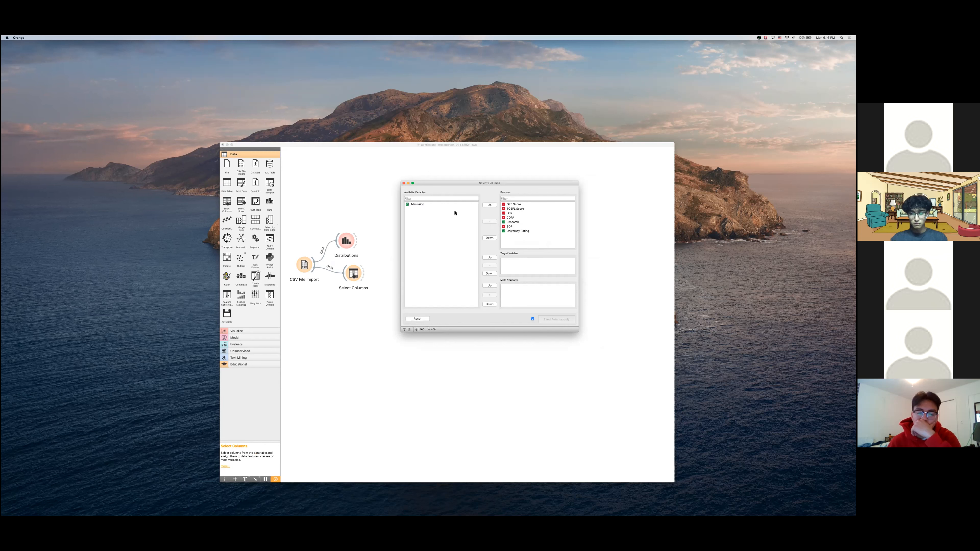
Assign Admission as the target variable and close the Select Columns window
click(440, 204)
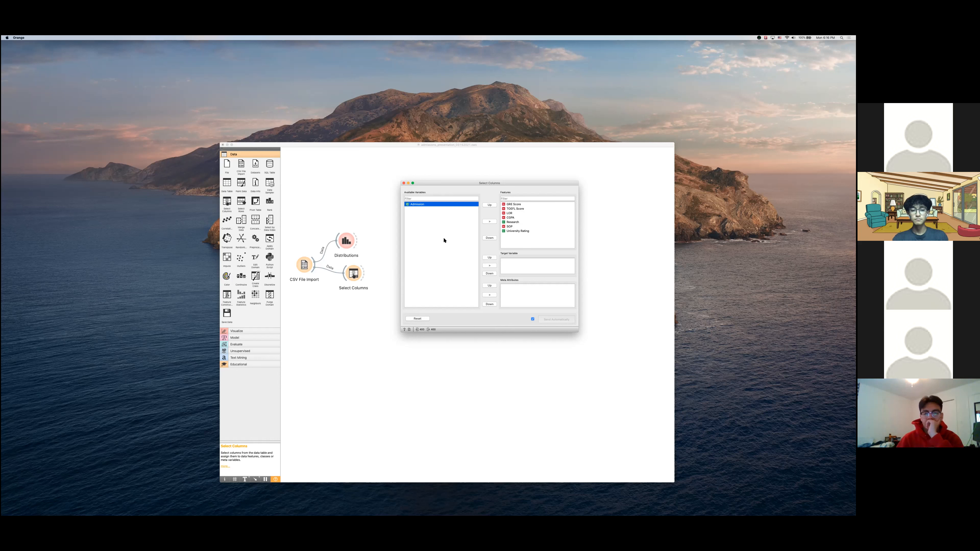
click(489, 265)
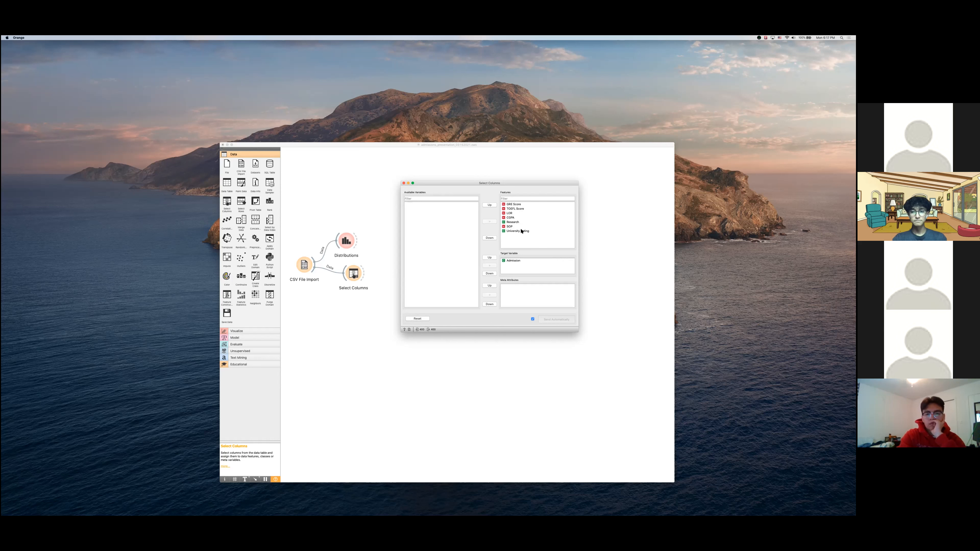
click(404, 183)
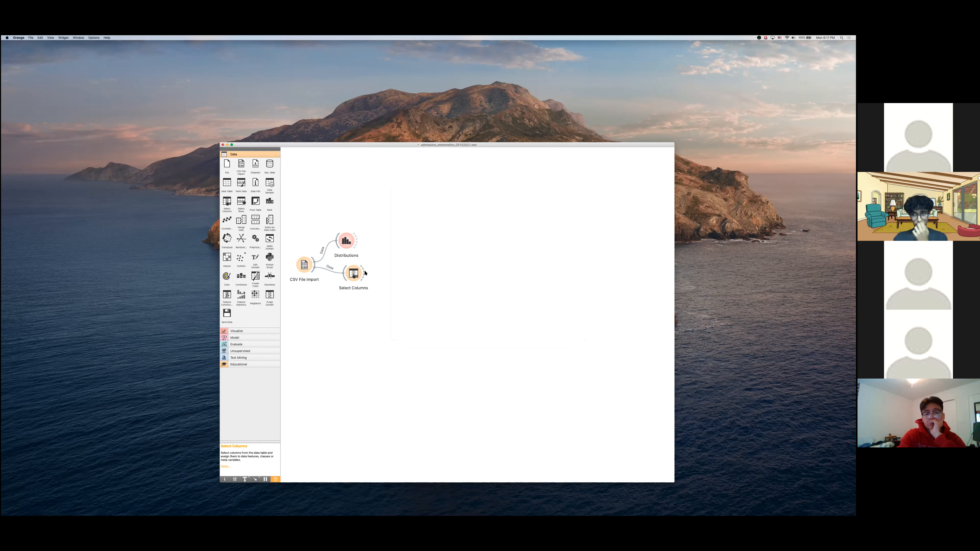
Connect a new t-SNE widget to the output of Select Columns
drag(364, 274, 387, 275)
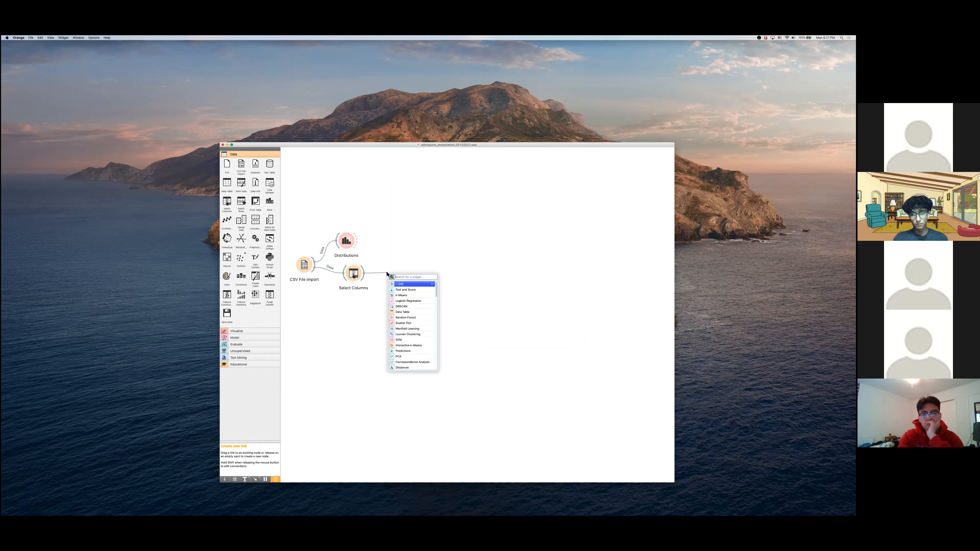
text(t-)
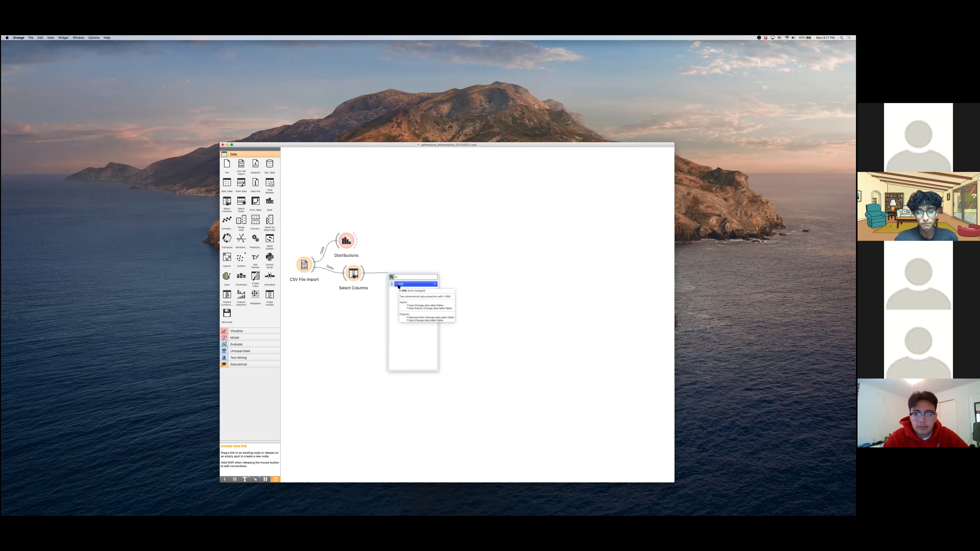
click(398, 285)
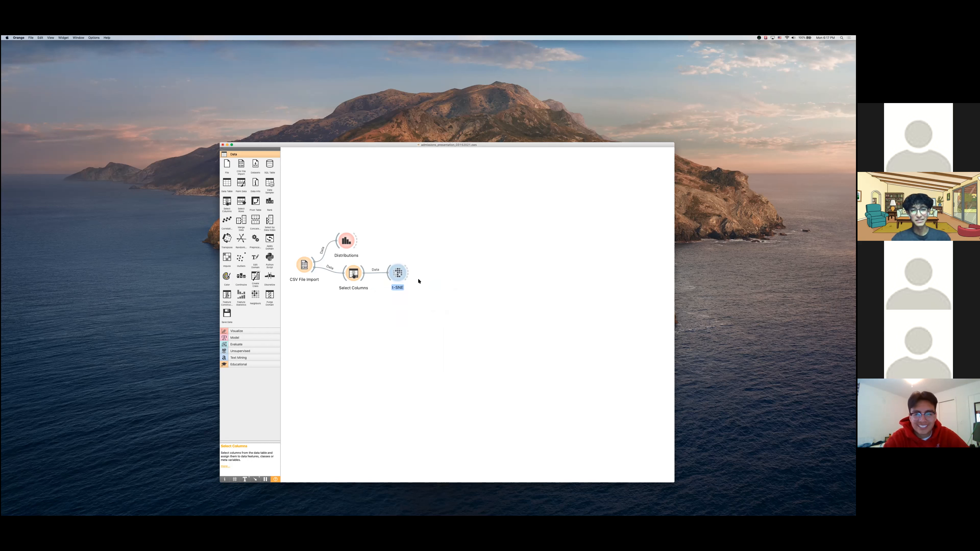
Open the t-SNE widget, examine its projection coloured by Admission beside the workflow, and close its window
click(398, 276)
key(Return)
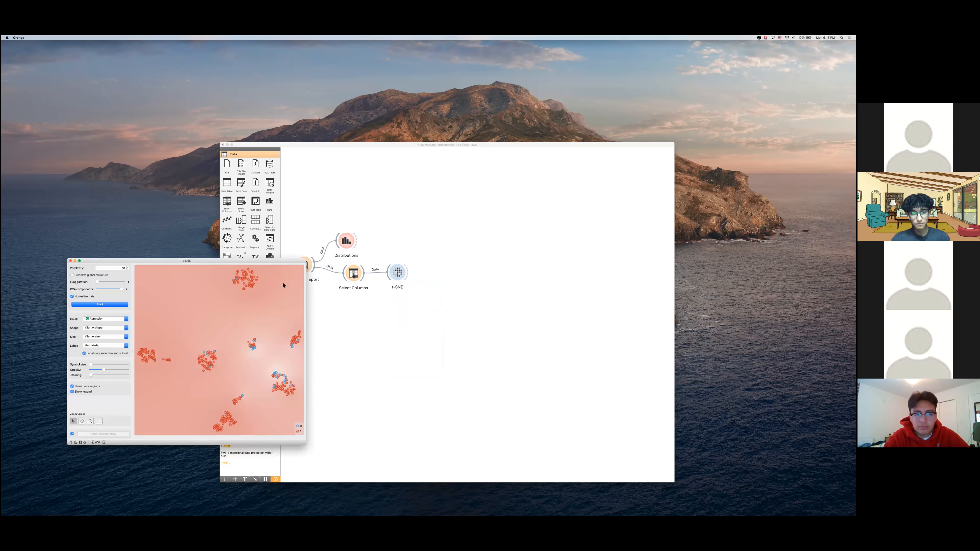
drag(270, 261, 661, 168)
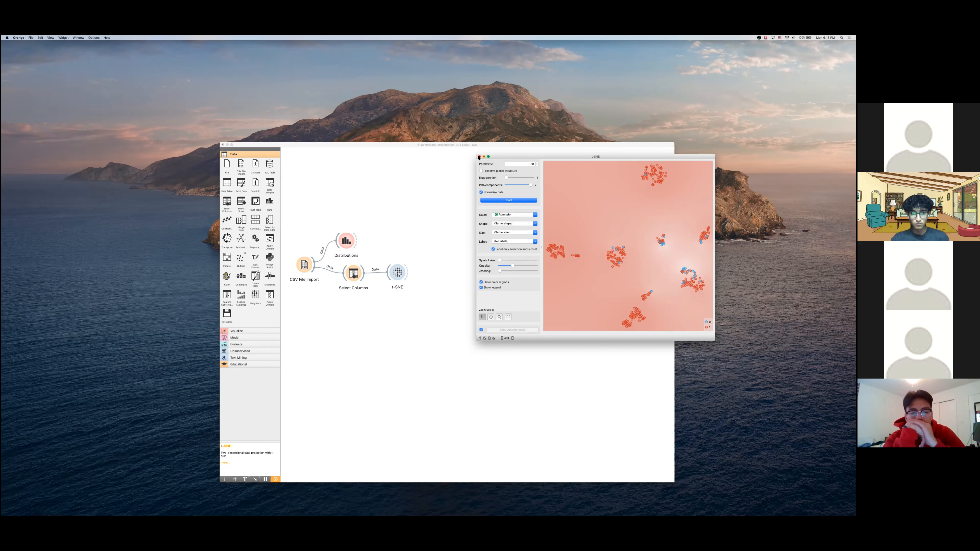
click(478, 156)
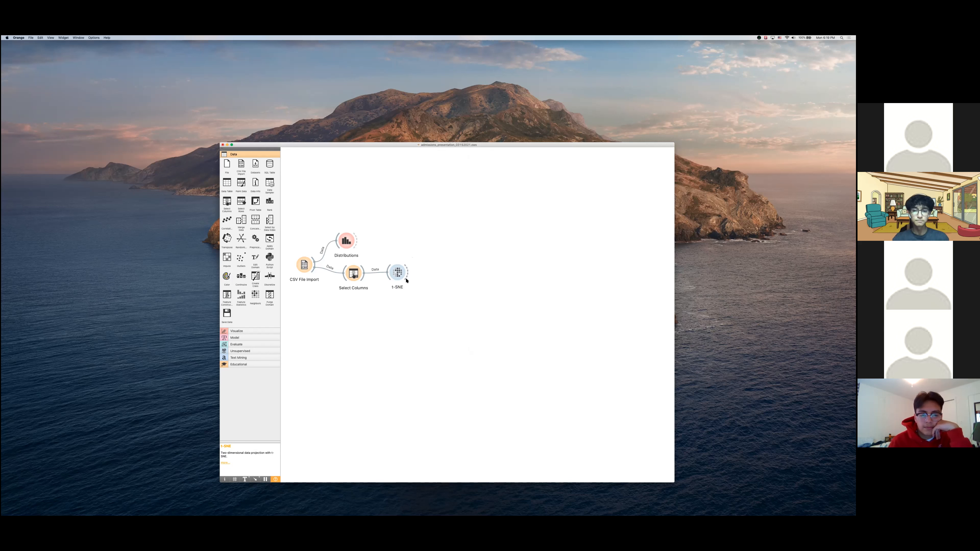
Connect a new Python Script widget to the output of Select Columns, and move it slightly closer below t-SNE
drag(362, 281, 405, 357)
text(py)
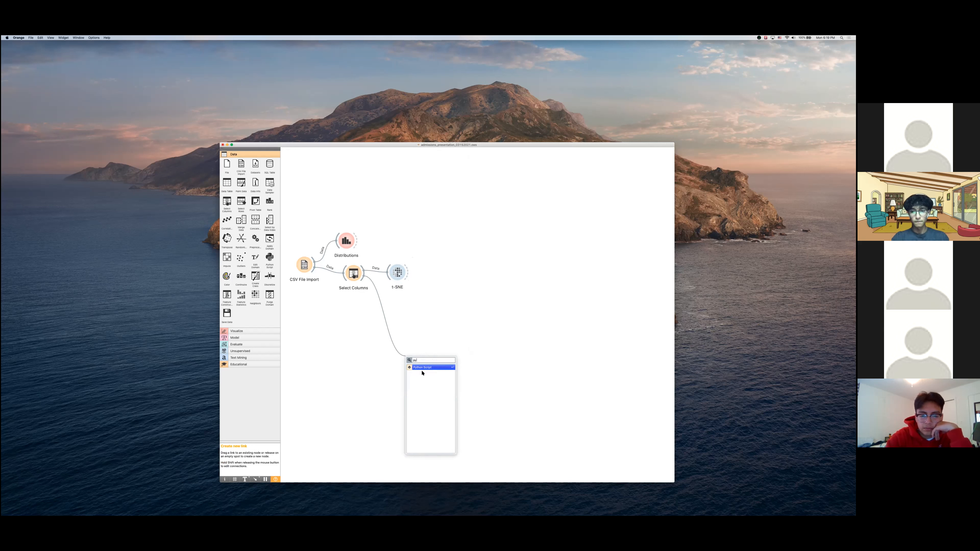
key(Return)
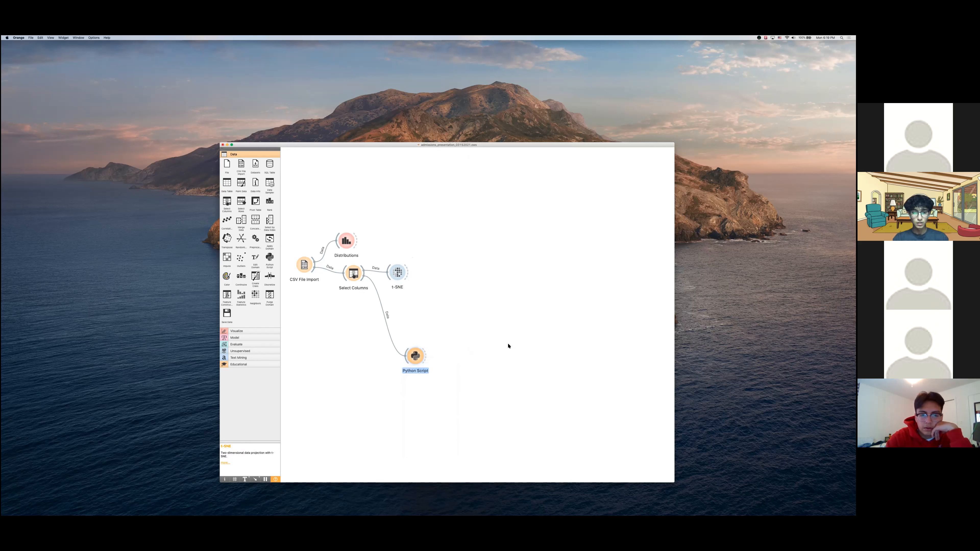
drag(417, 357, 424, 335)
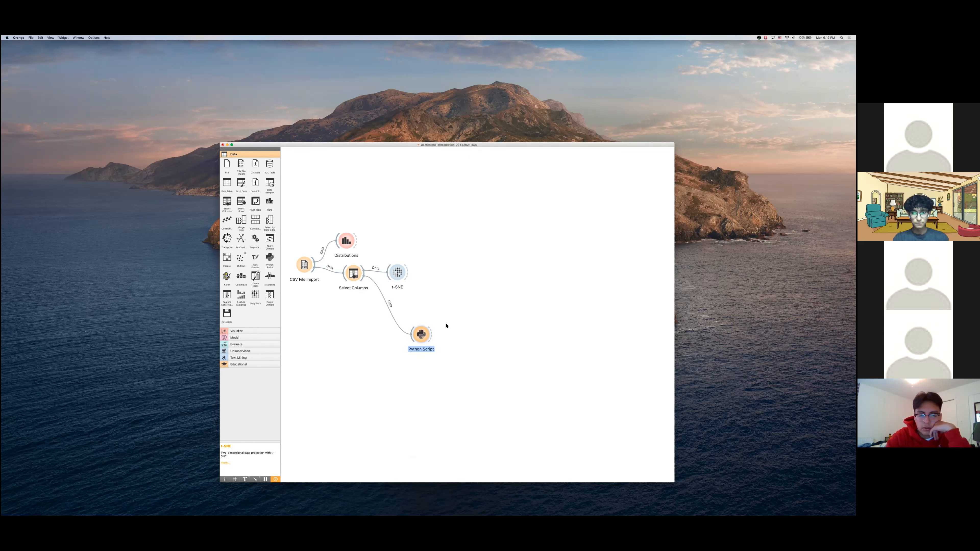
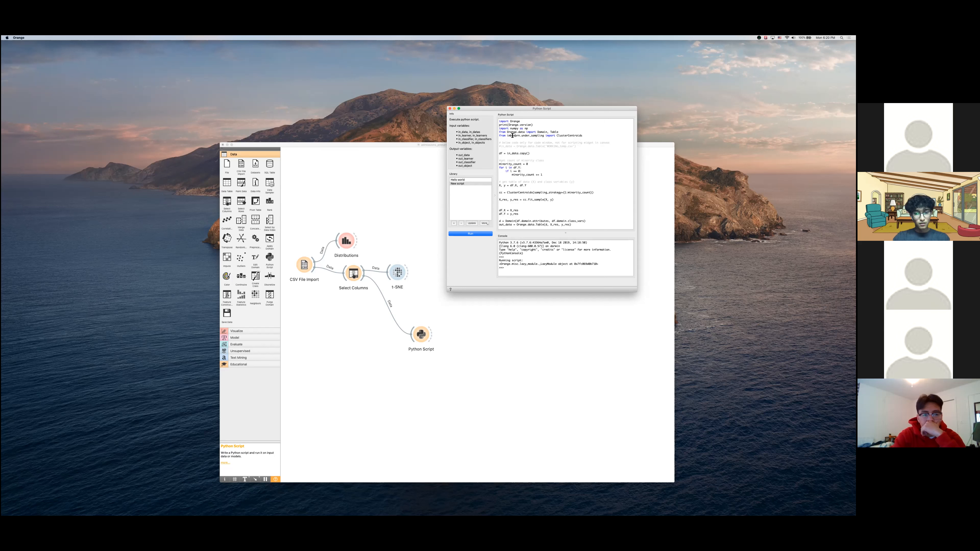
Highlight imblearn in the script's import line, add it by name in the Add-ons dialog, filter the list for "imble", and cancel
double_click(512, 135)
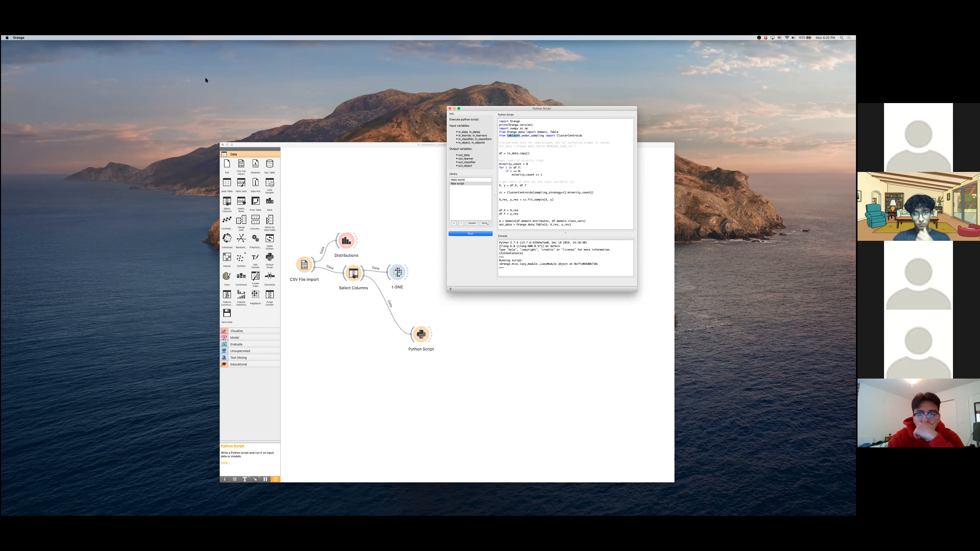
click(307, 164)
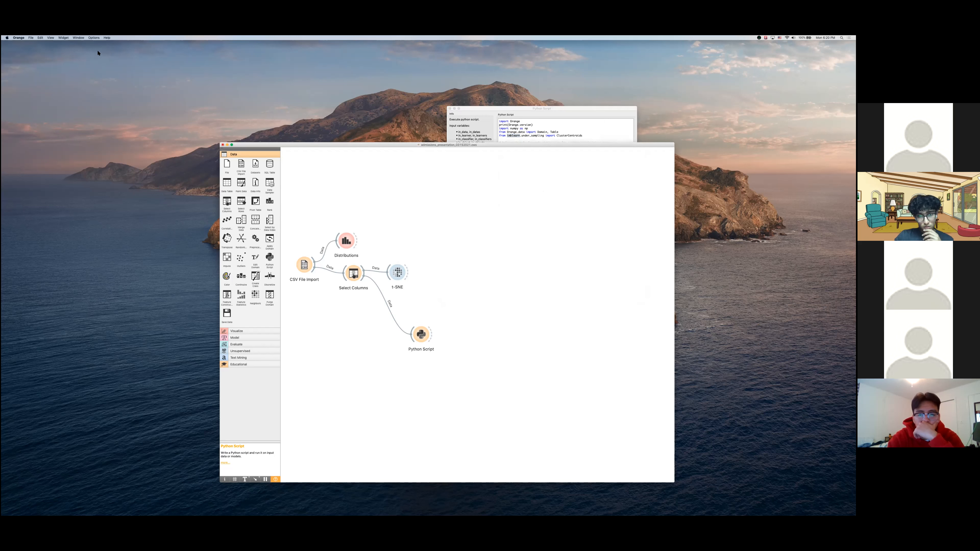
click(96, 38)
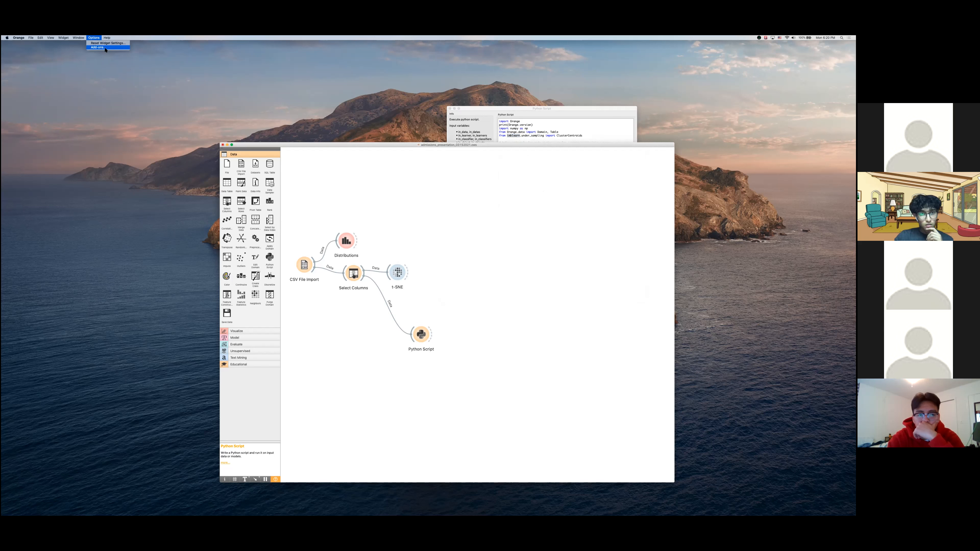
click(105, 48)
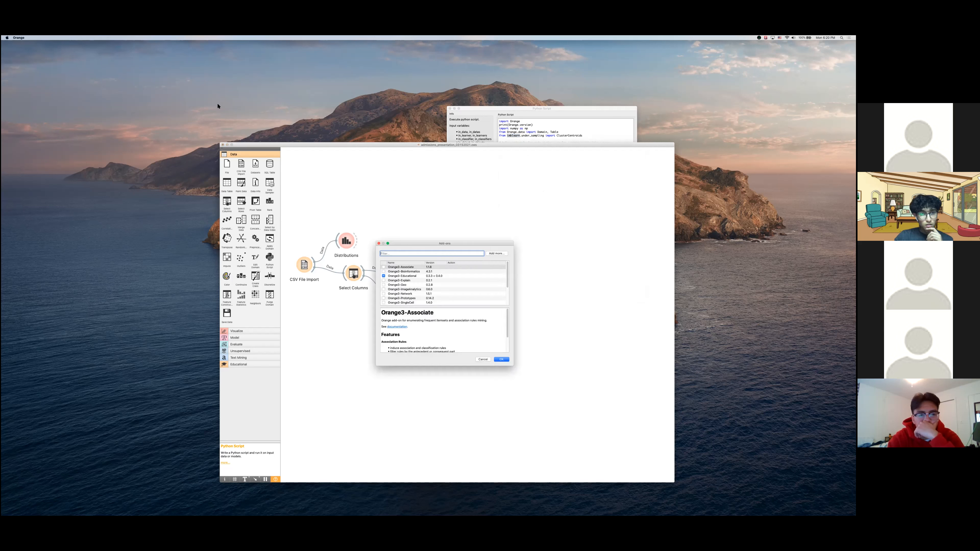
click(497, 253)
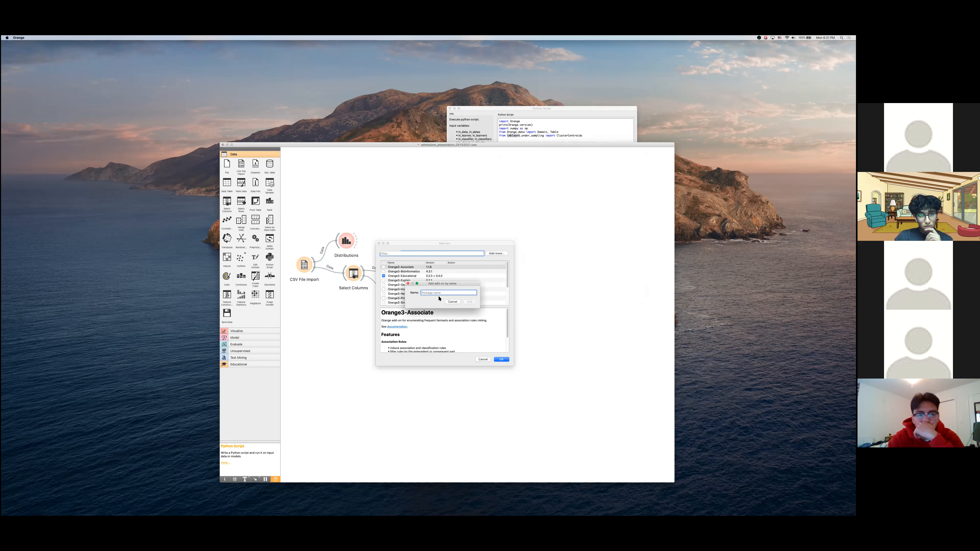
text(imblearn)
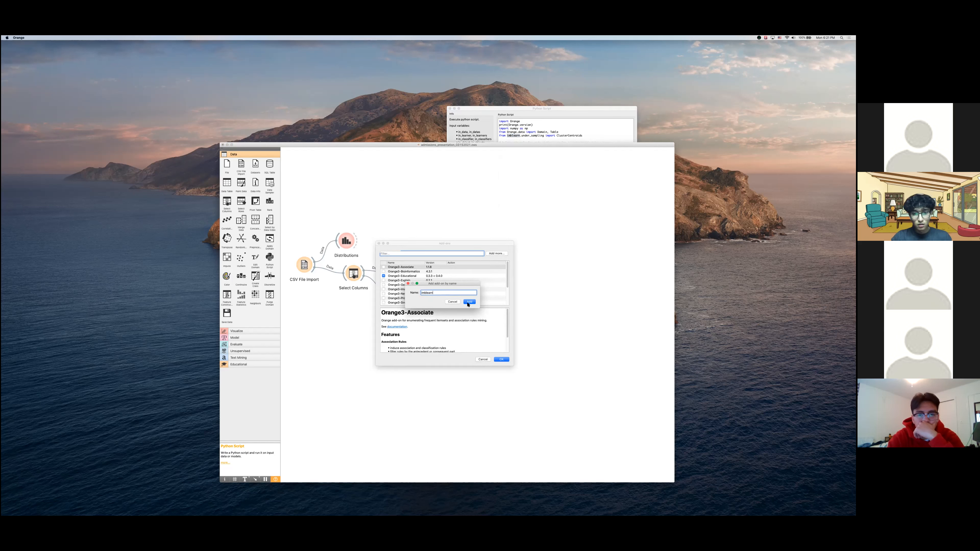
key(Return)
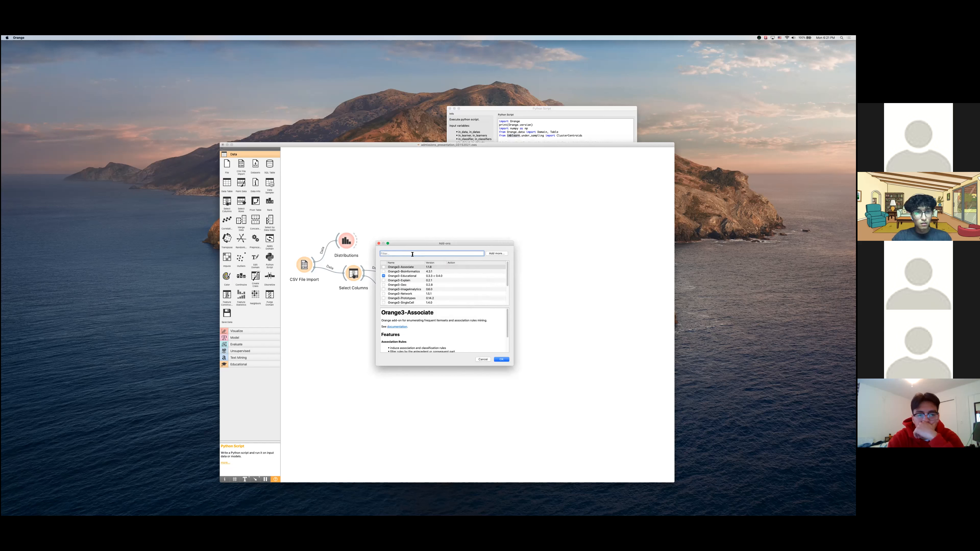
text(imble)
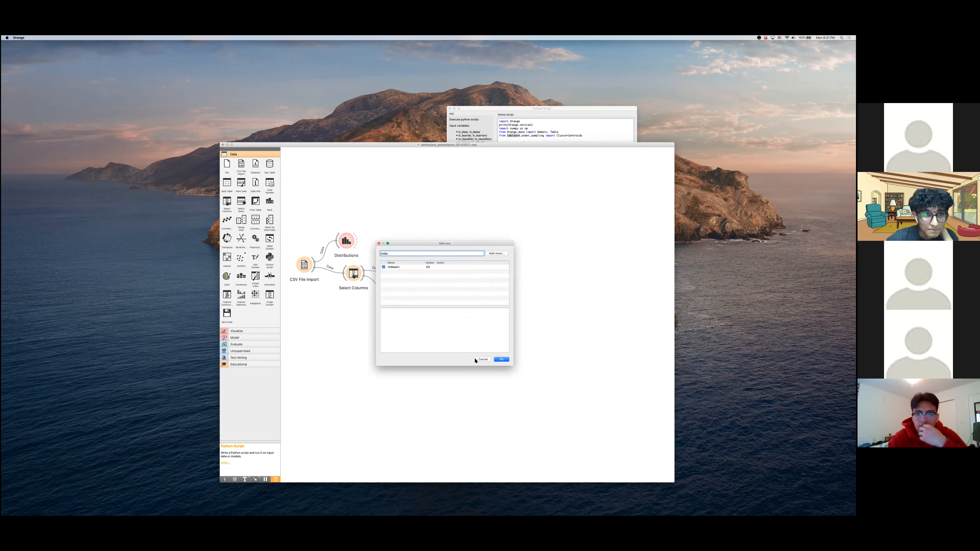
click(483, 360)
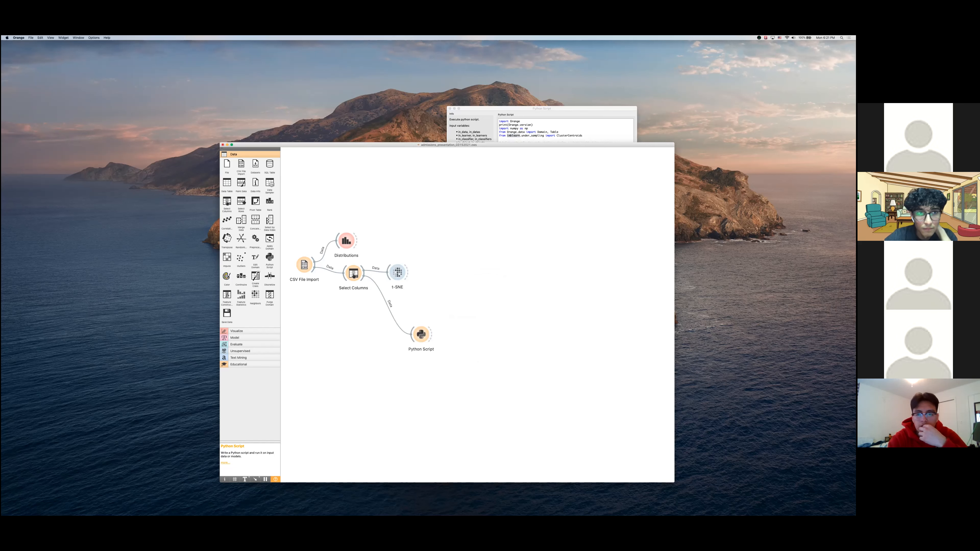
Switch to System Preferences, set the display to the second-largest scaled text resolution, and return to the Orange workflow
key(super+Tab)
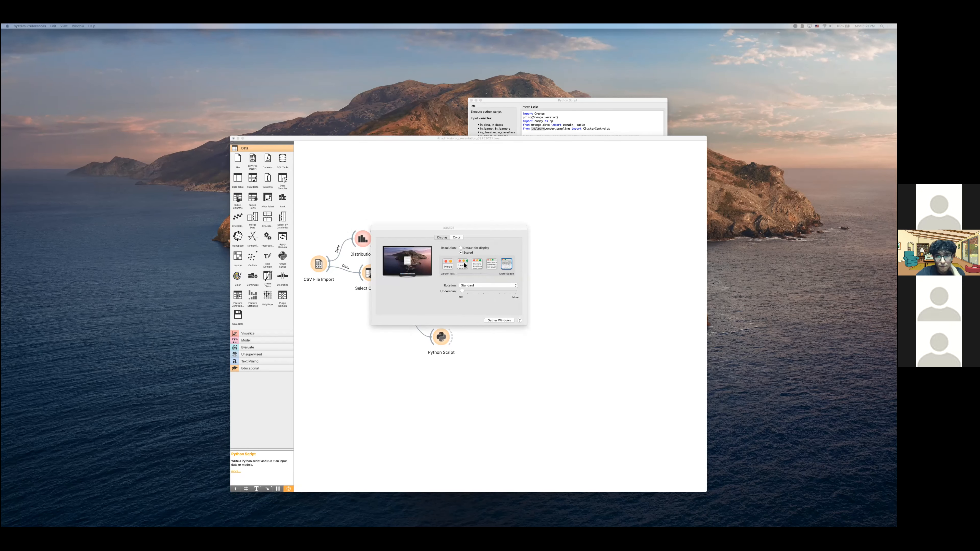
click(465, 266)
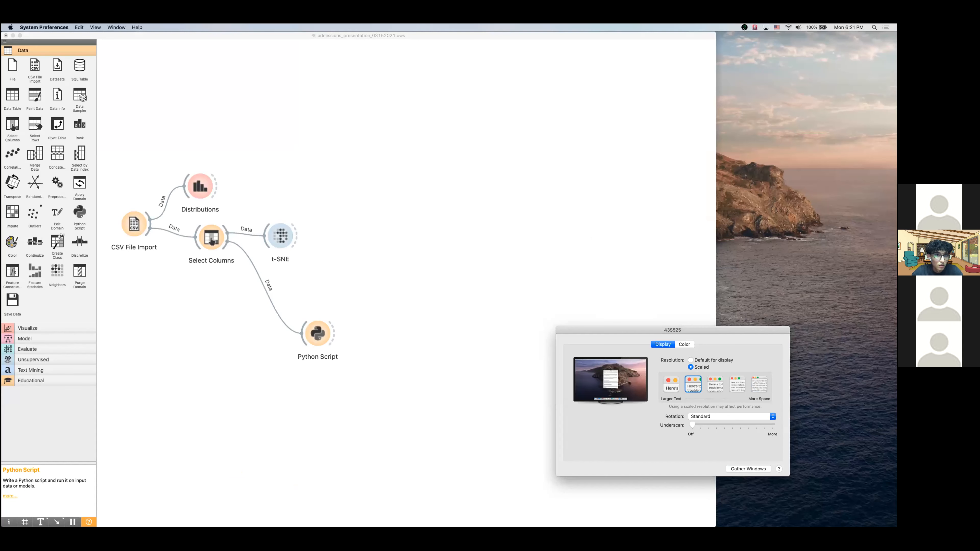
click(228, 160)
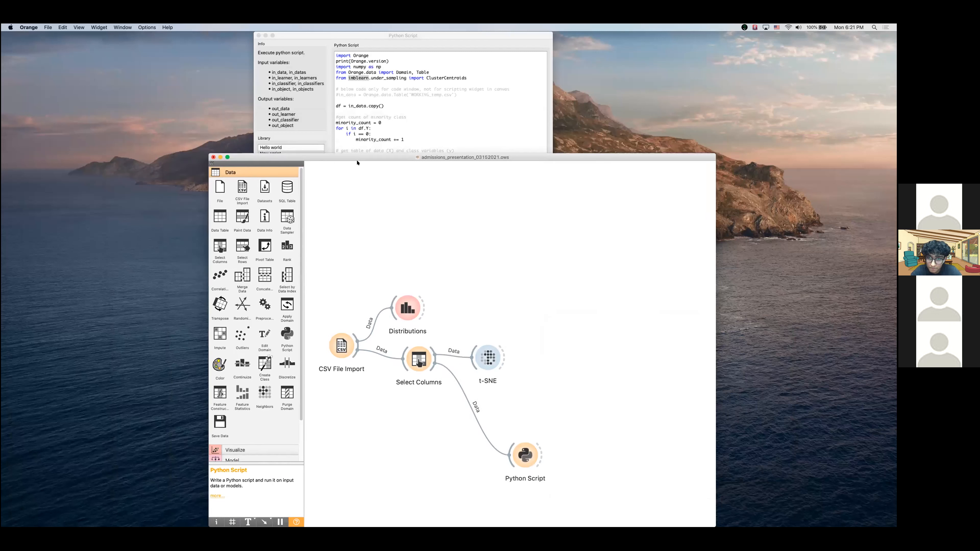
Review the Python Script window, enter imblearn as a package name in the add-ons manager, and cancel without adding it
key(super+grave)
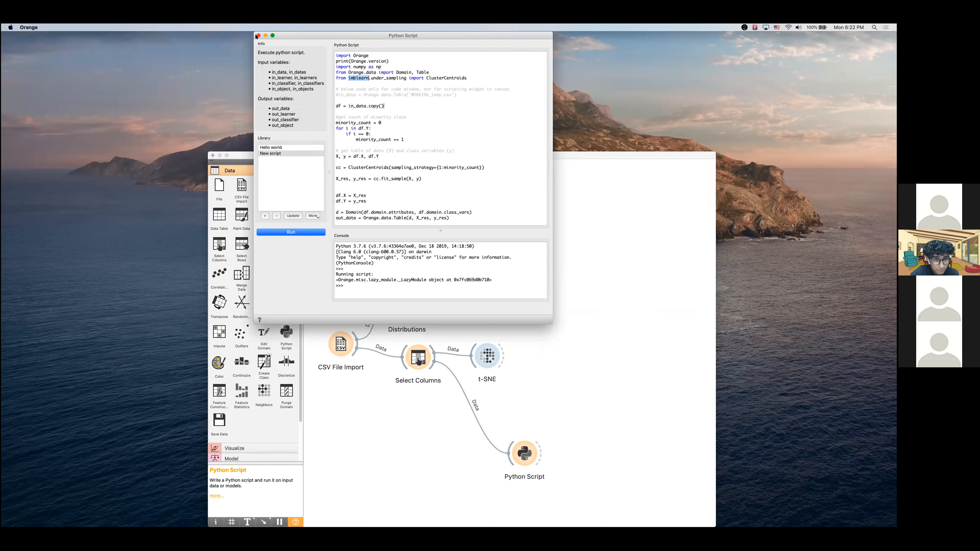
click(525, 284)
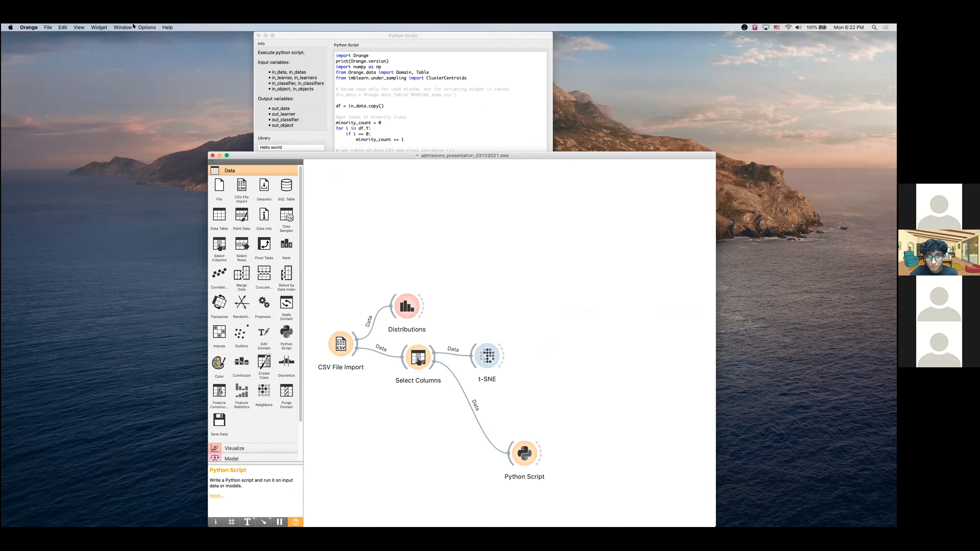
click(157, 27)
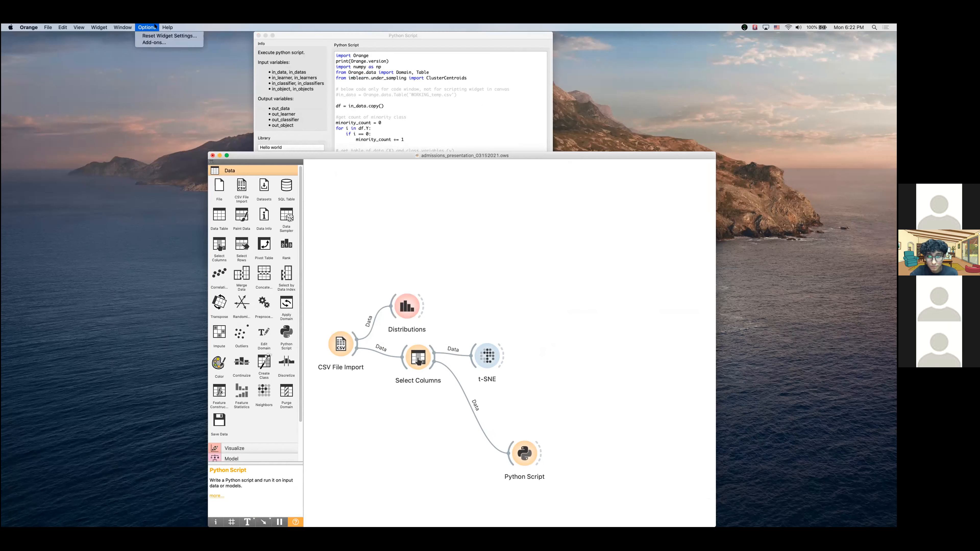
click(156, 43)
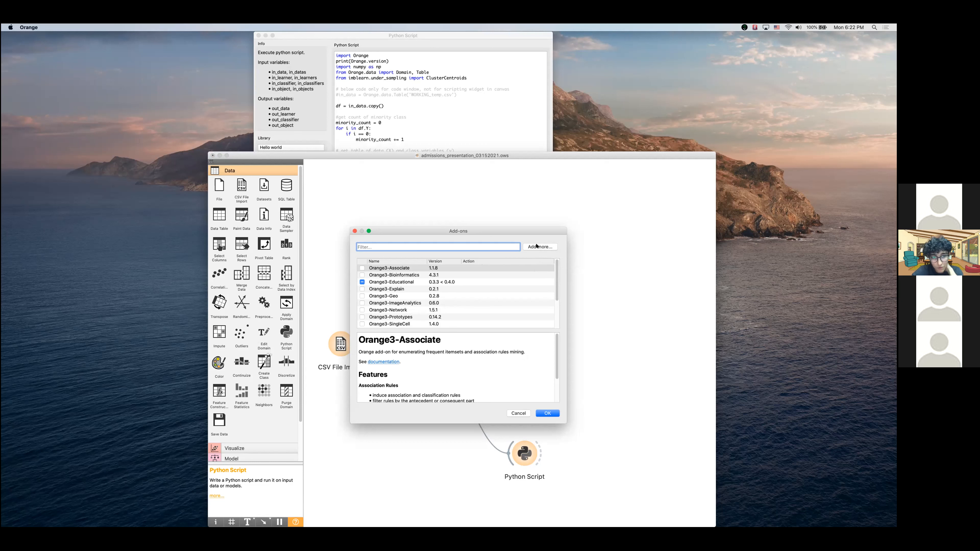
click(537, 246)
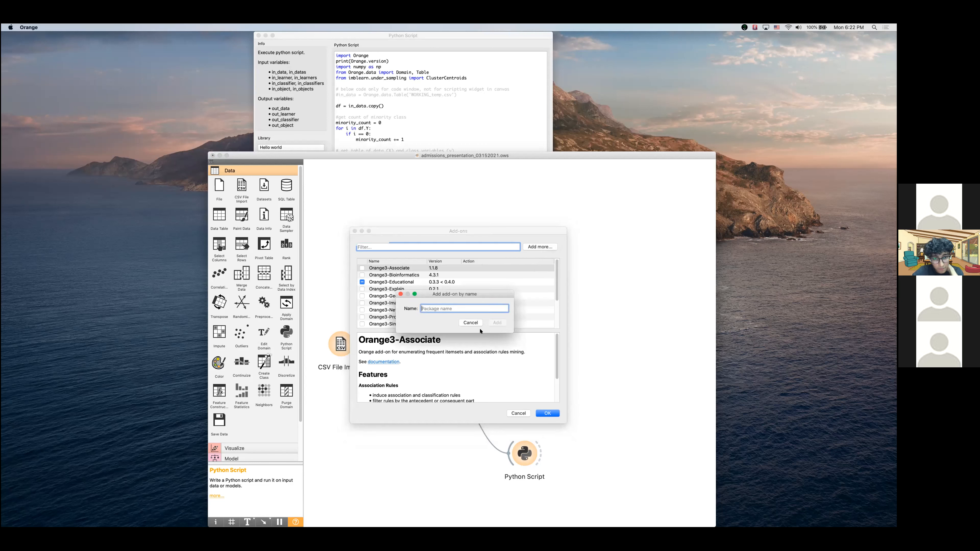
text(i)
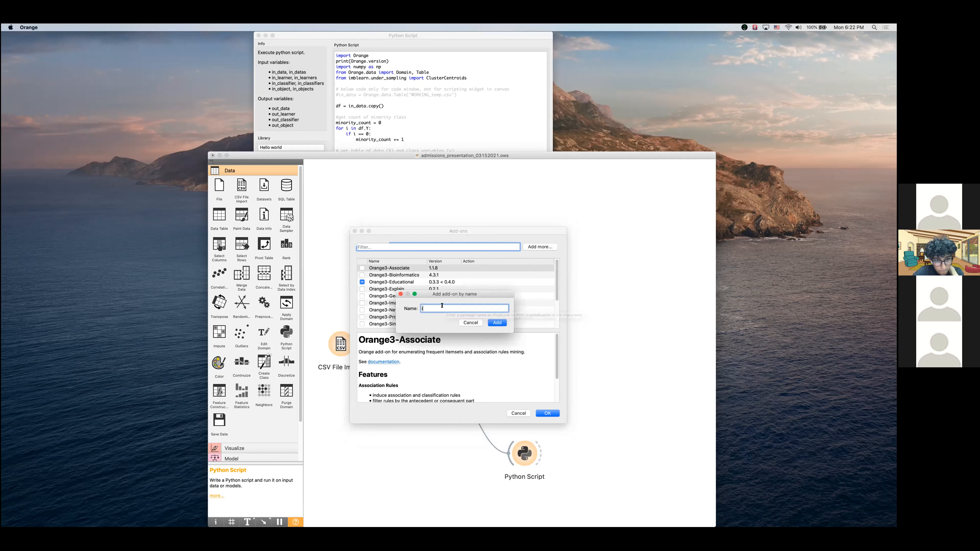
text(mblearn)
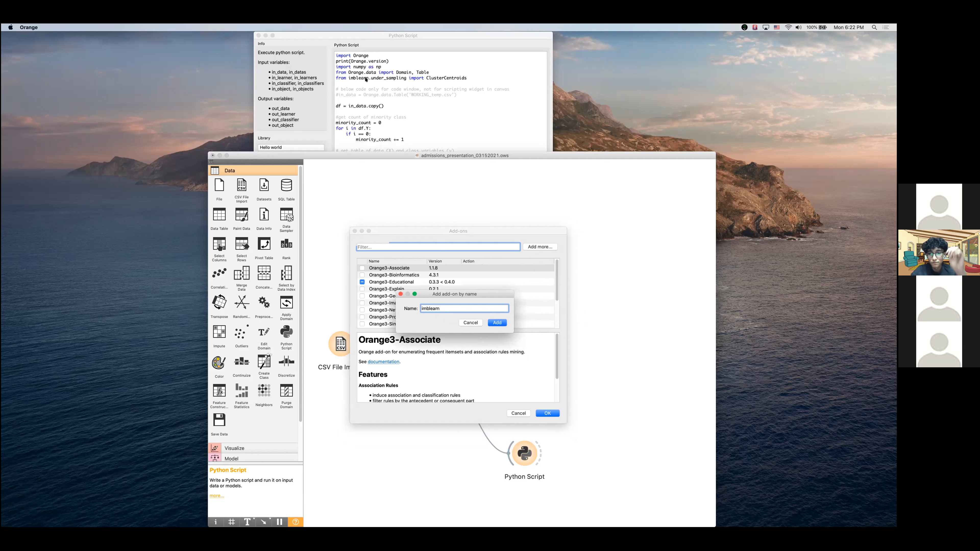
click(470, 323)
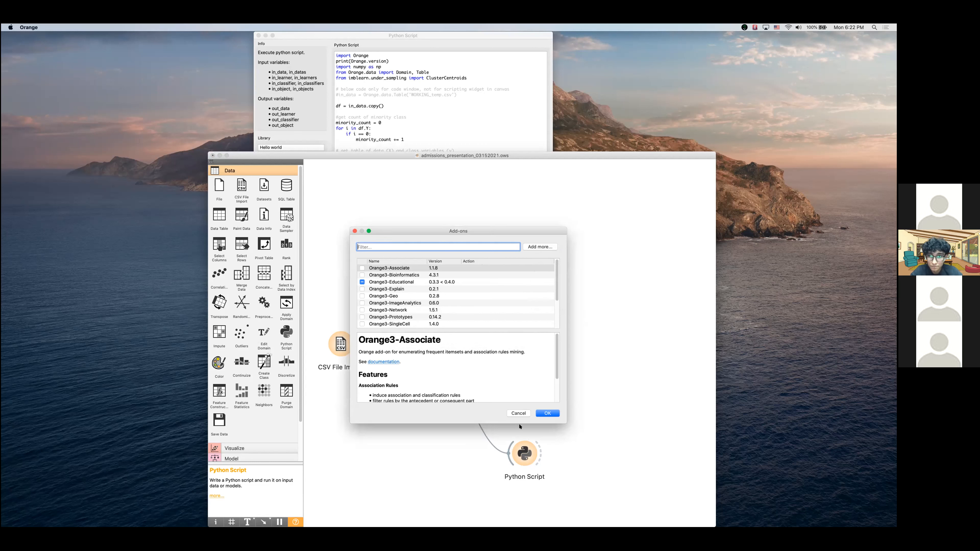
click(519, 413)
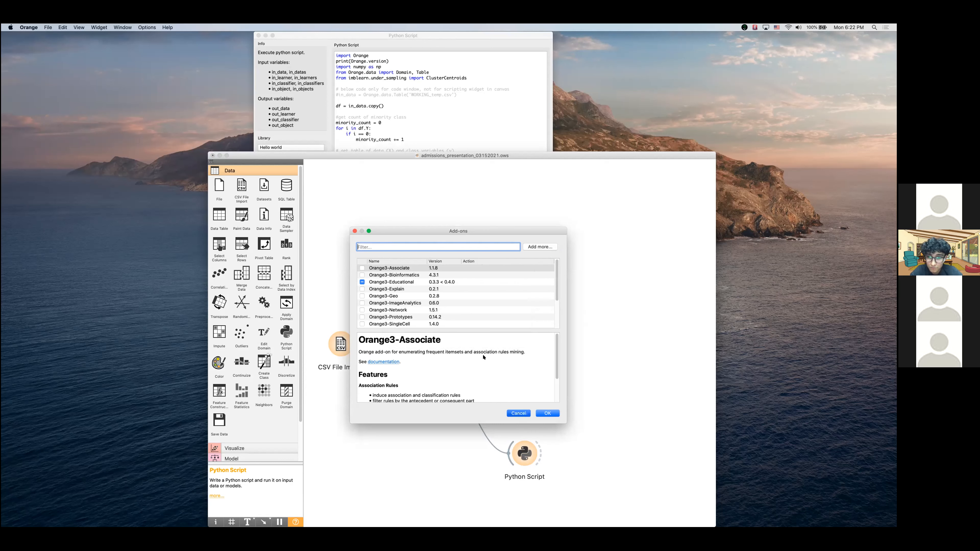
Highlight imblearn in the script again, reopen the Add-ons dialog over the workflow, and filter its list for "text"
double_click(357, 77)
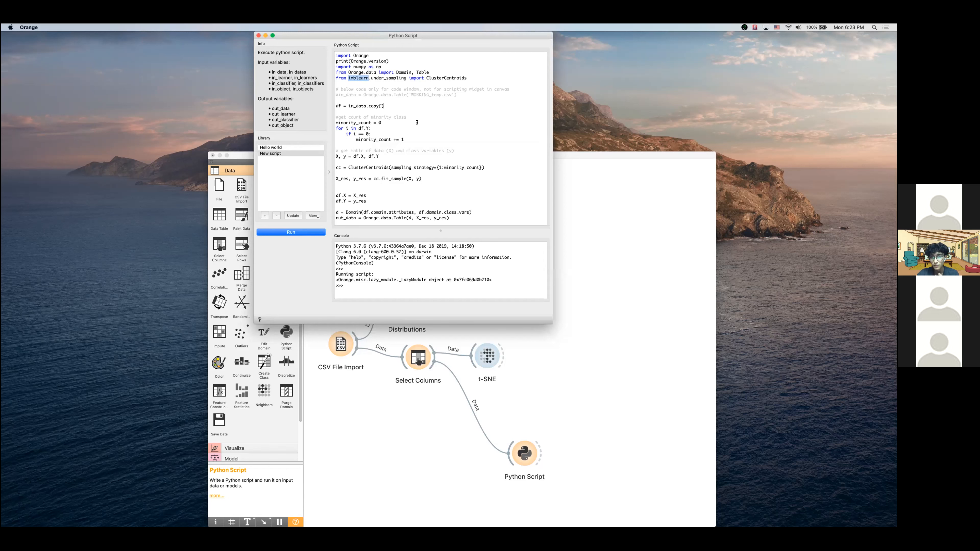
click(622, 320)
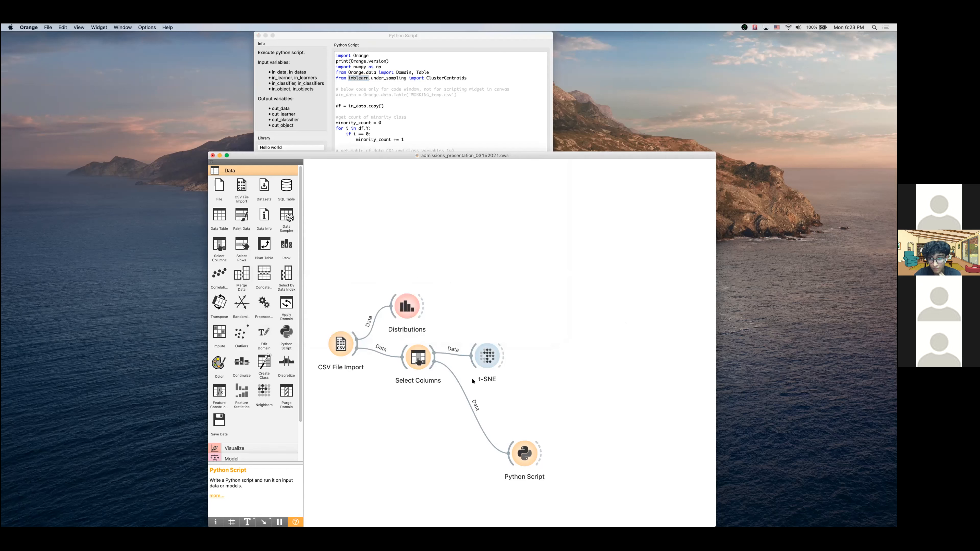
click(167, 27)
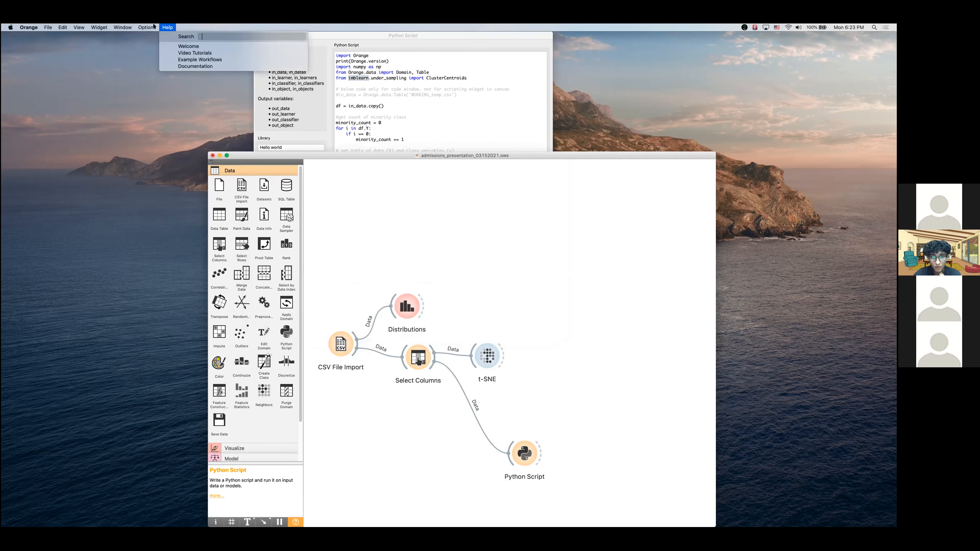
click(164, 54)
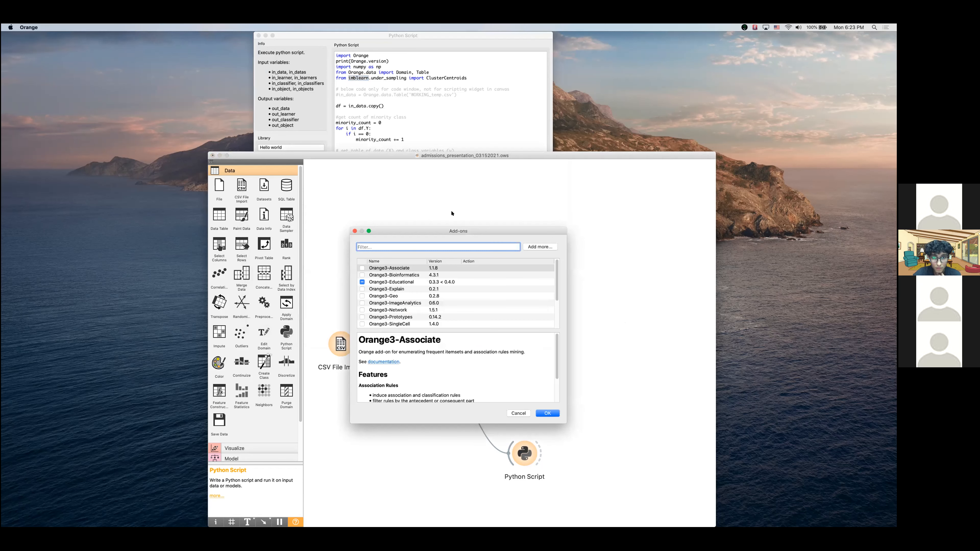
drag(502, 229, 518, 152)
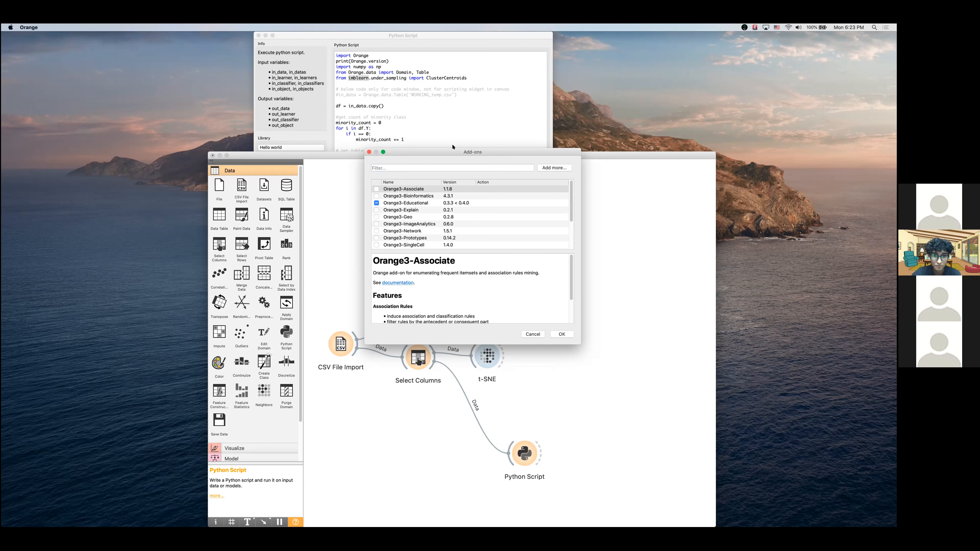
click(451, 164)
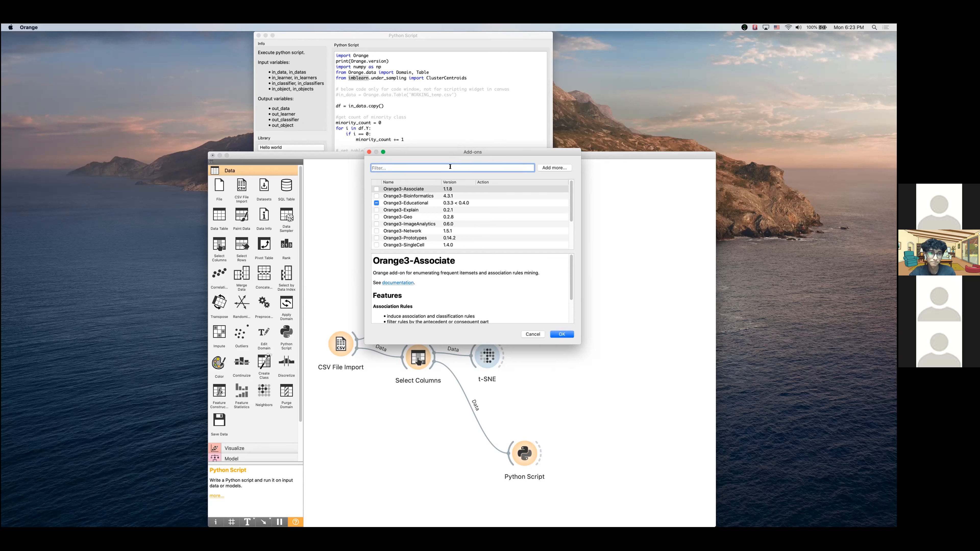
text(text)
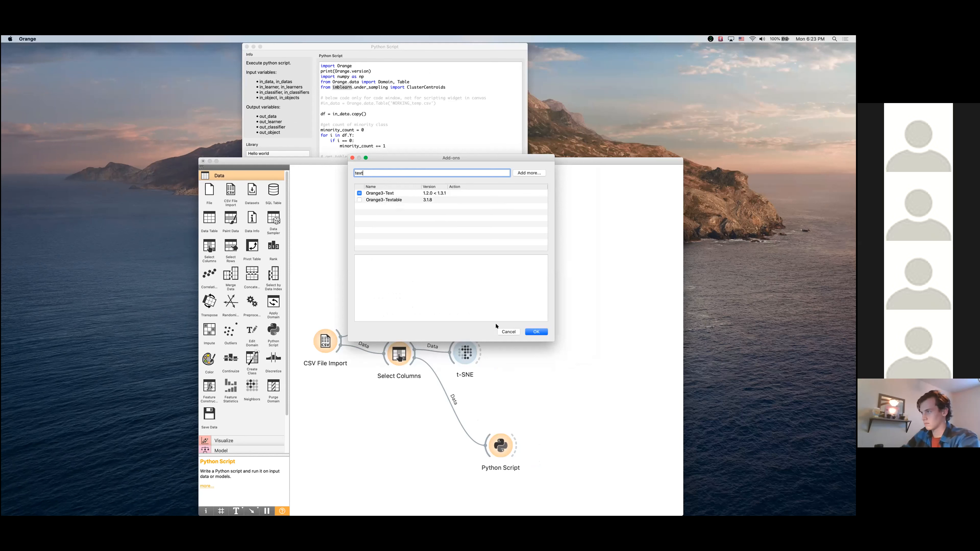
Clear the add-on filter, browse the full list, view the Orange3-Timeseries description, and close the Add-ons dialog
key(BackSpace)
key(BackSpace)
key(BackSpace)
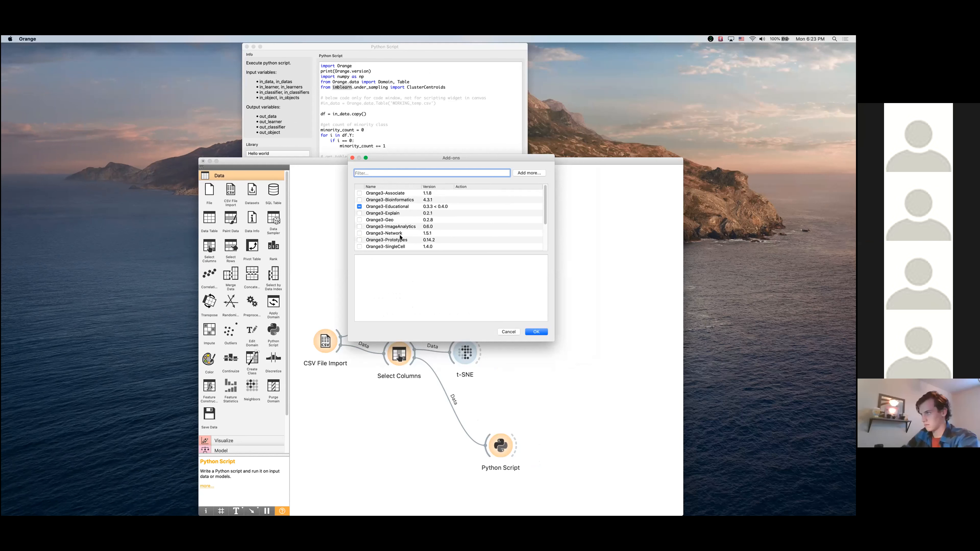
scroll(405, 231, down, 3)
click(409, 233)
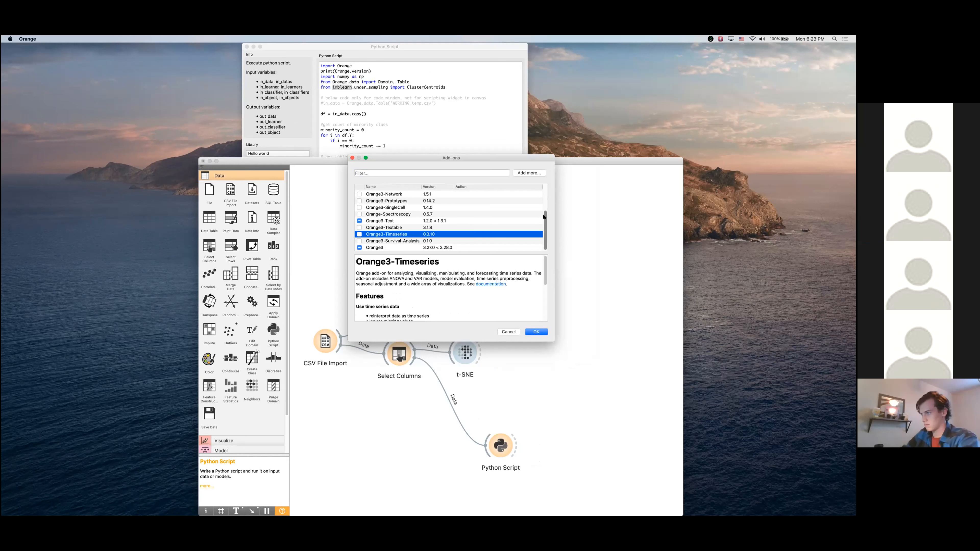
drag(544, 217, 470, 161)
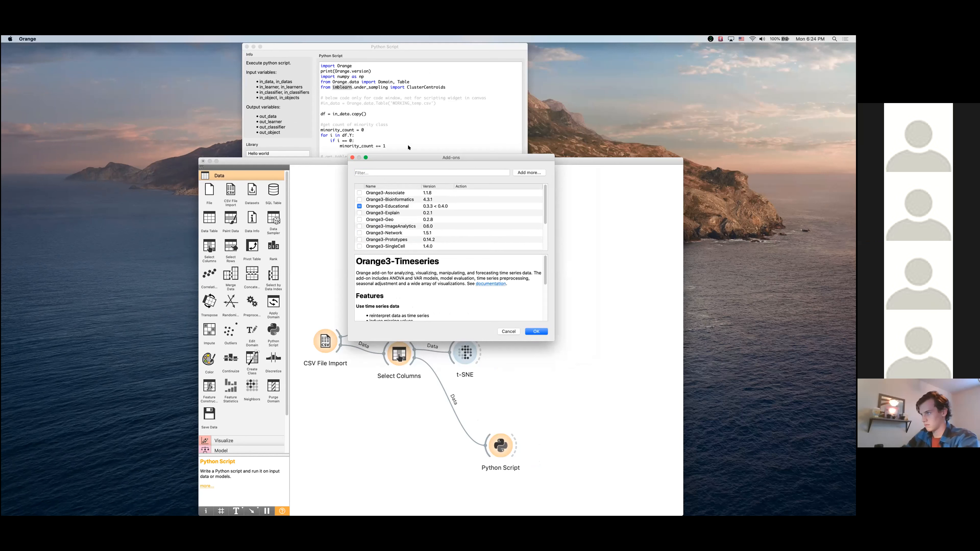
drag(405, 160, 406, 149)
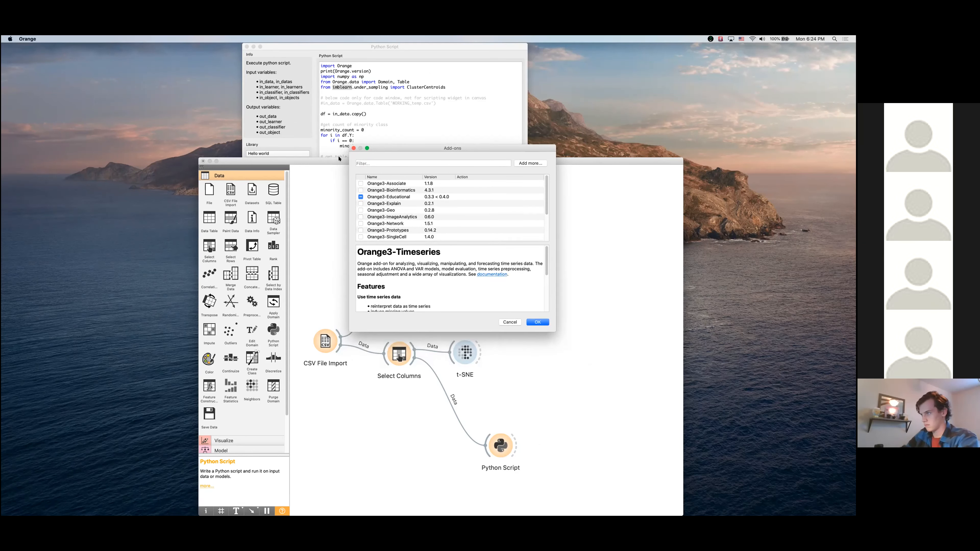
click(354, 149)
Move the Python Script window clear of the workflow widgets and bring the workflow canvas back to the front
click(421, 135)
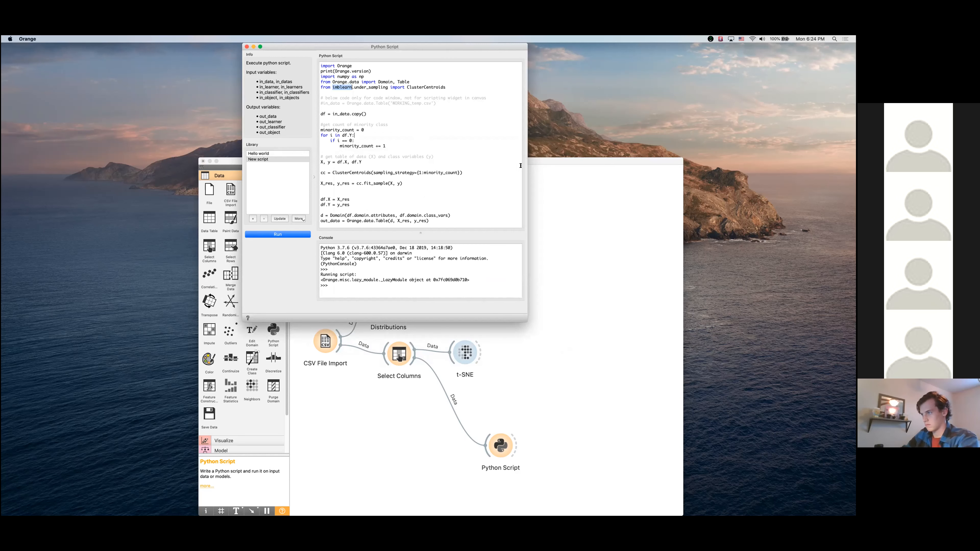
drag(479, 45, 721, 47)
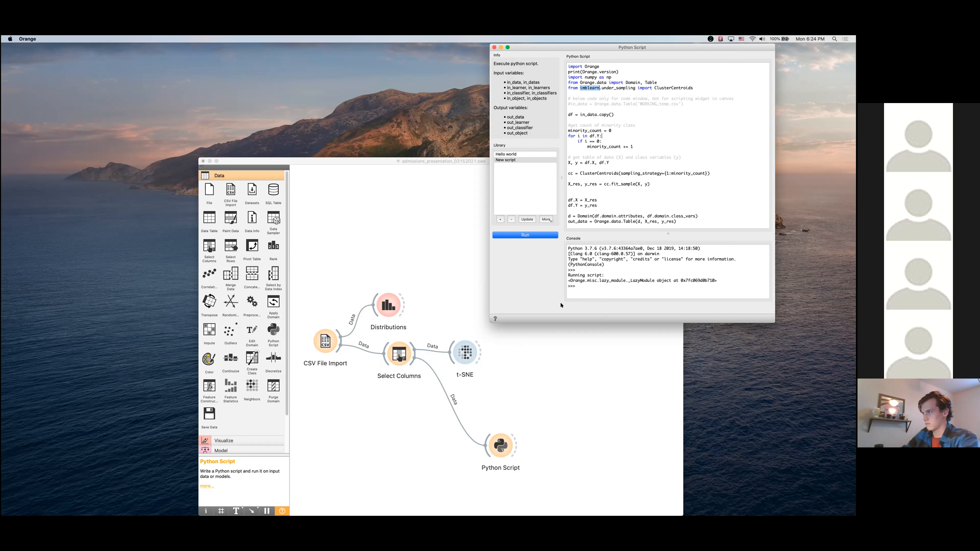
click(473, 399)
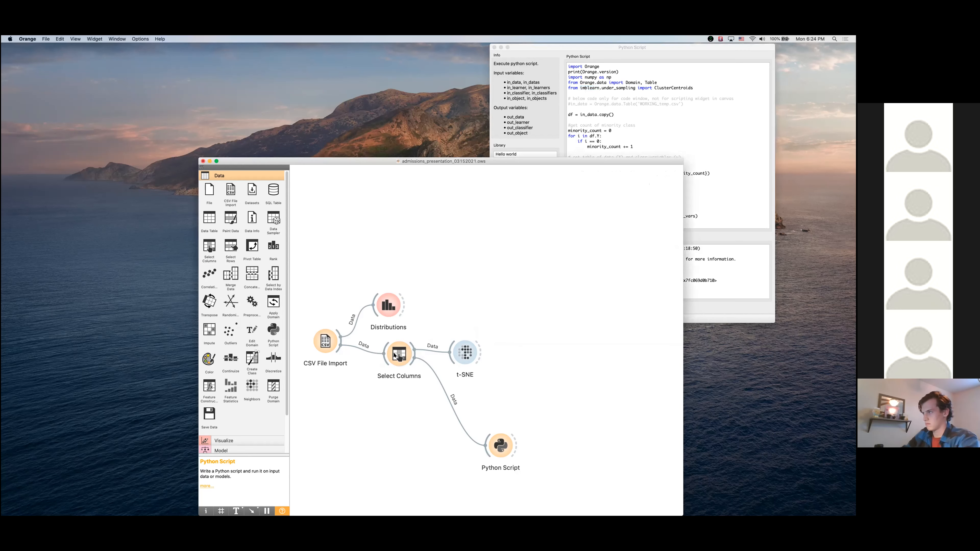
Open the Select Columns widget, check that Admission is the target variable, and close its window
double_click(395, 355)
drag(370, 258, 631, 152)
click(598, 267)
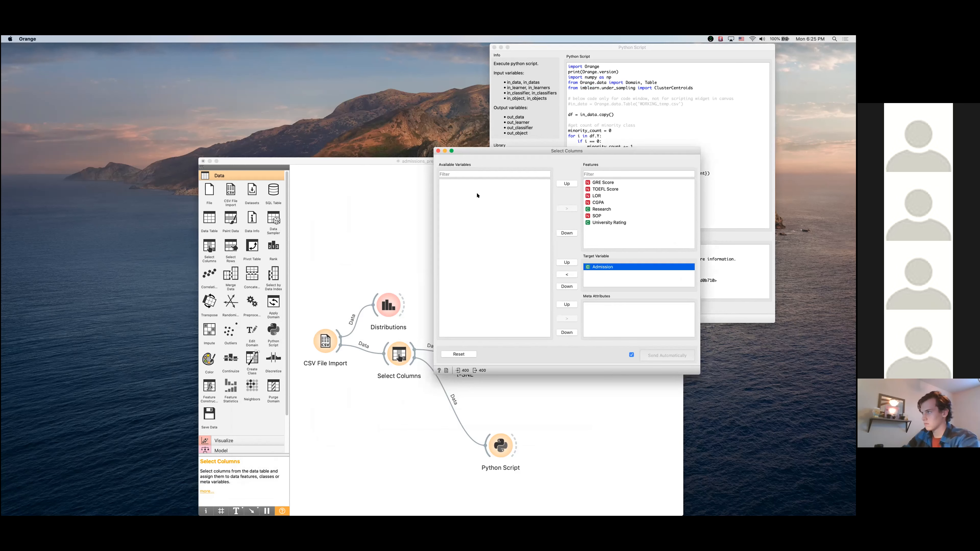
click(438, 151)
Move the Python Script widget closer to t-SNE on the canvas and reposition the workflow window on the desktop
drag(497, 439, 486, 415)
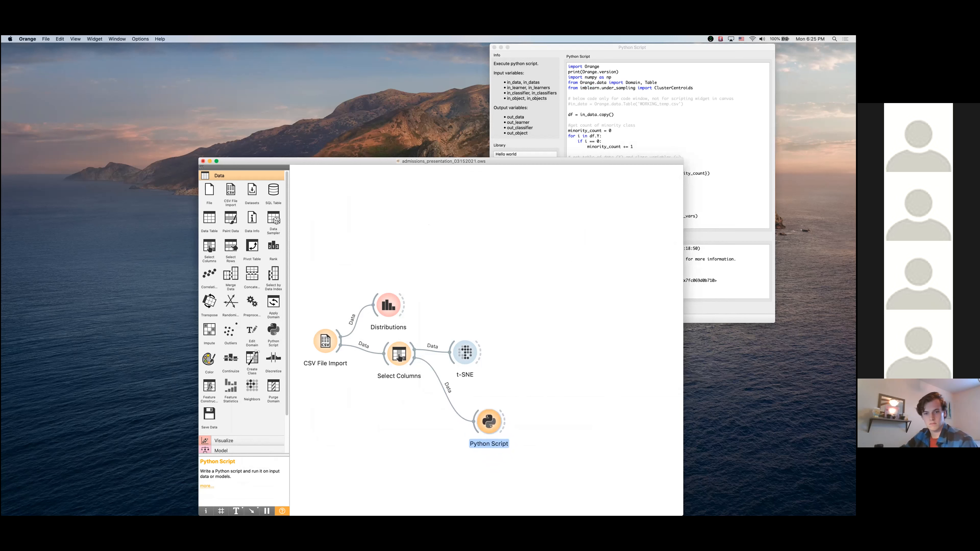
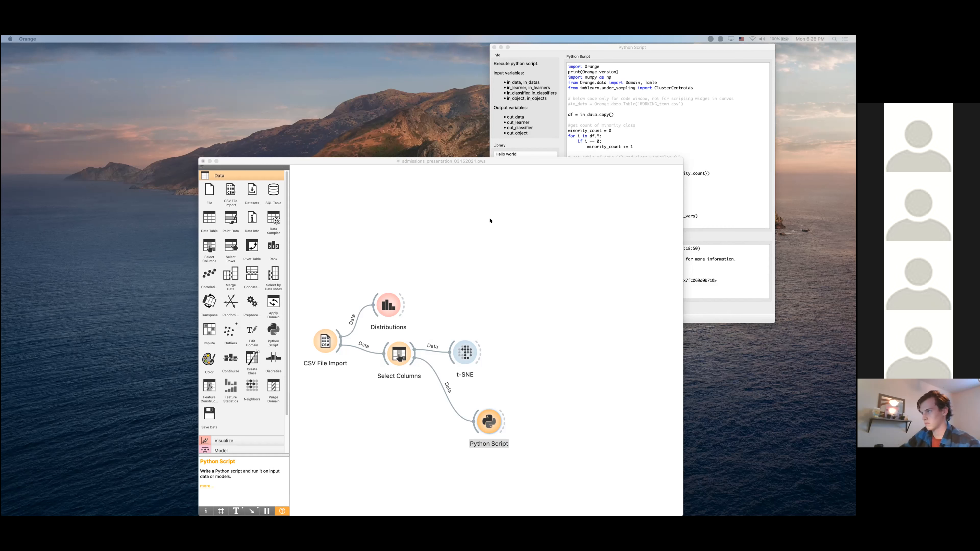
click(517, 161)
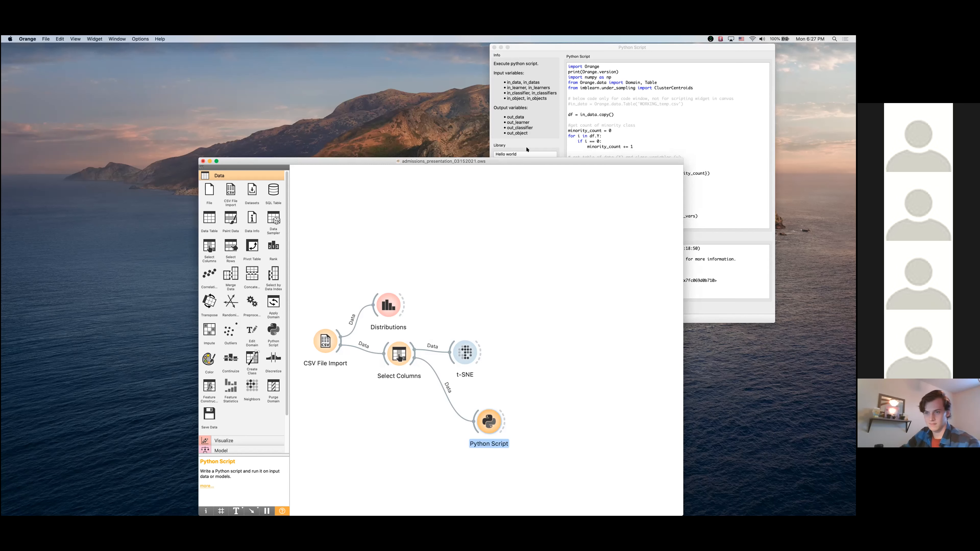
drag(525, 162, 500, 134)
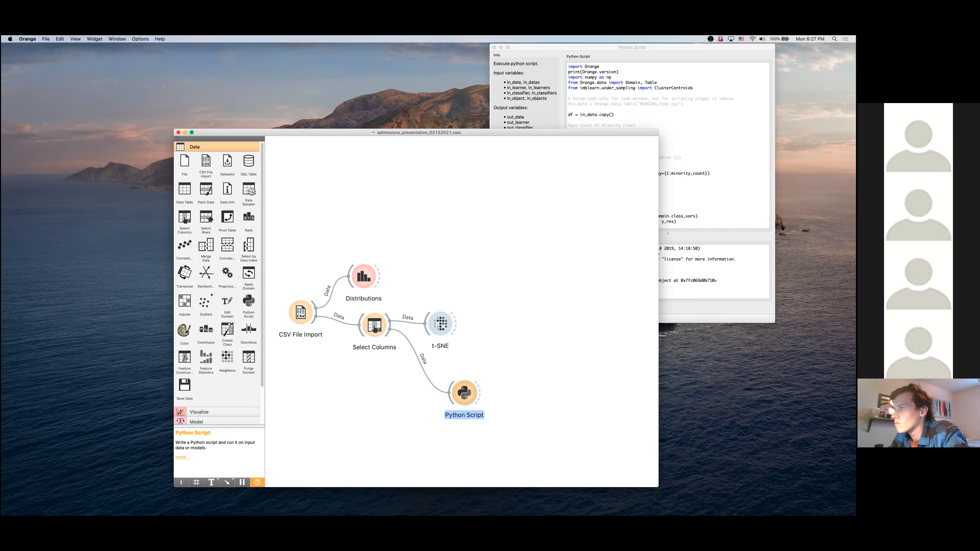
Bring the Python Script window forward, select New script in its library, and run the script
click(751, 281)
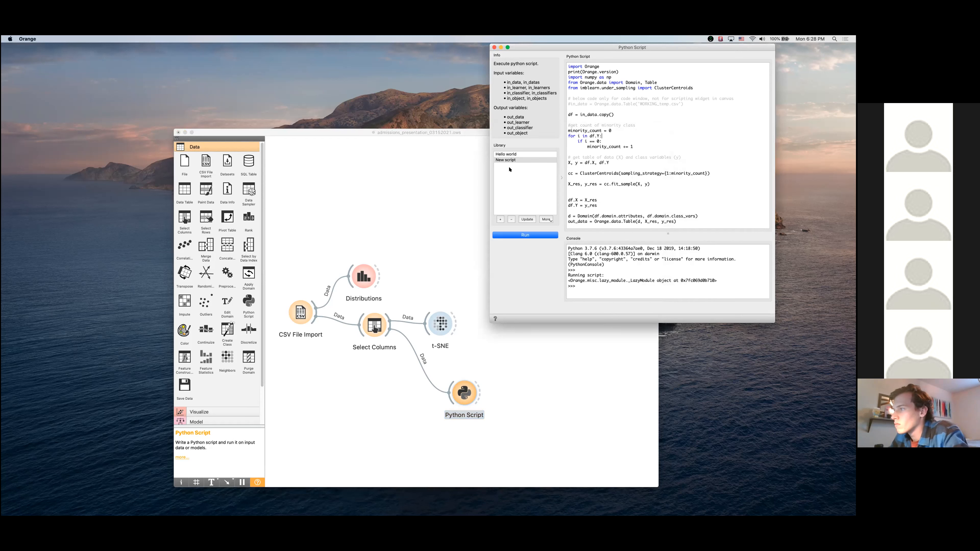
click(499, 159)
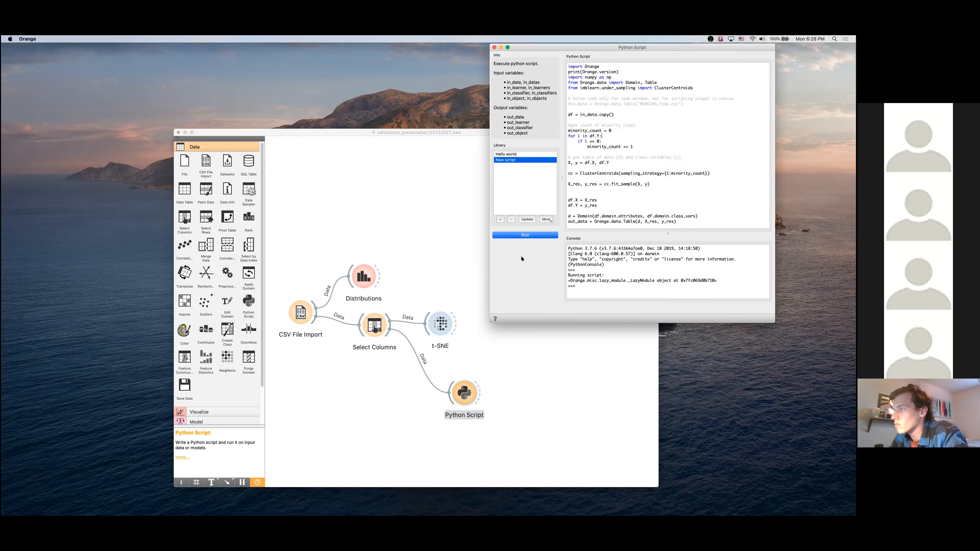
click(524, 236)
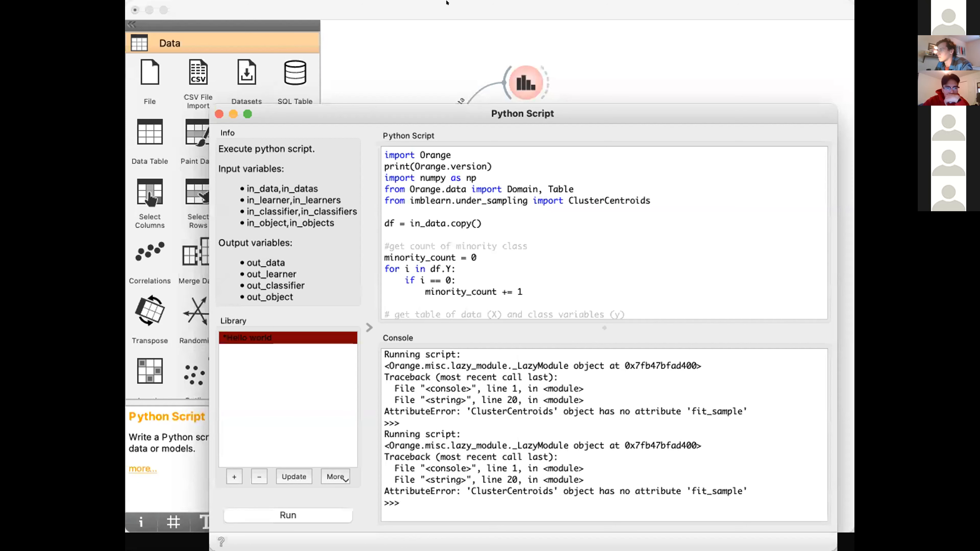
Open the add-ons installer over the workflow, filter its list for "imb", and clear the filter
click(446, 3)
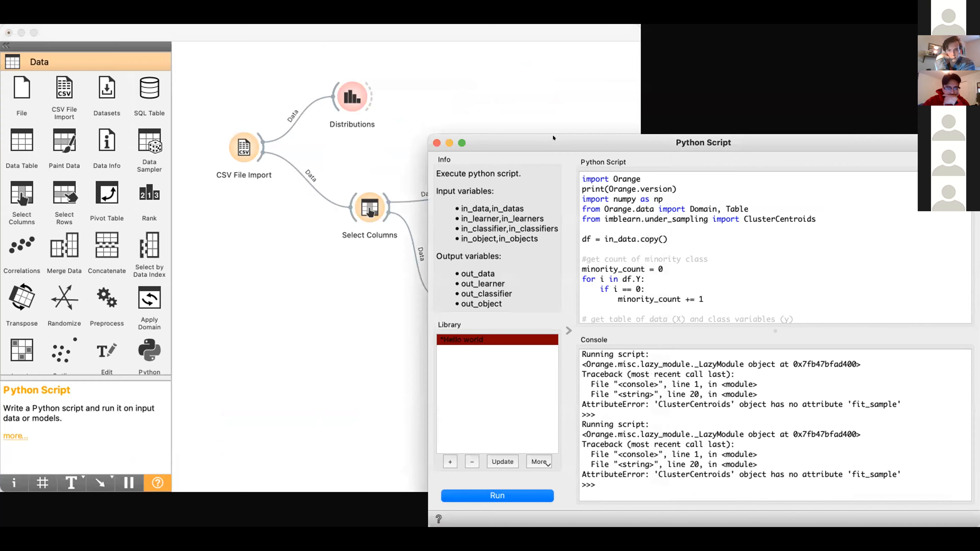
scroll(703, 443, up, 1)
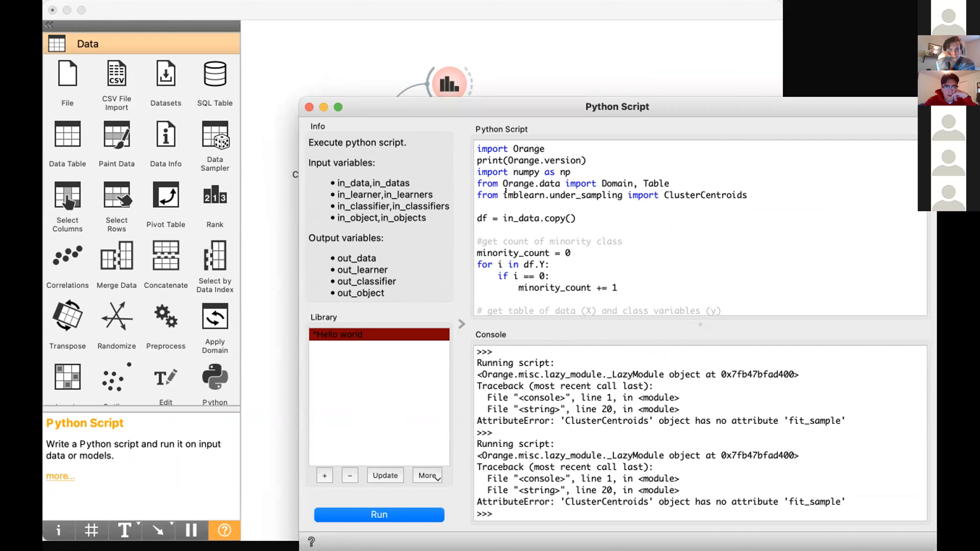
click(332, 50)
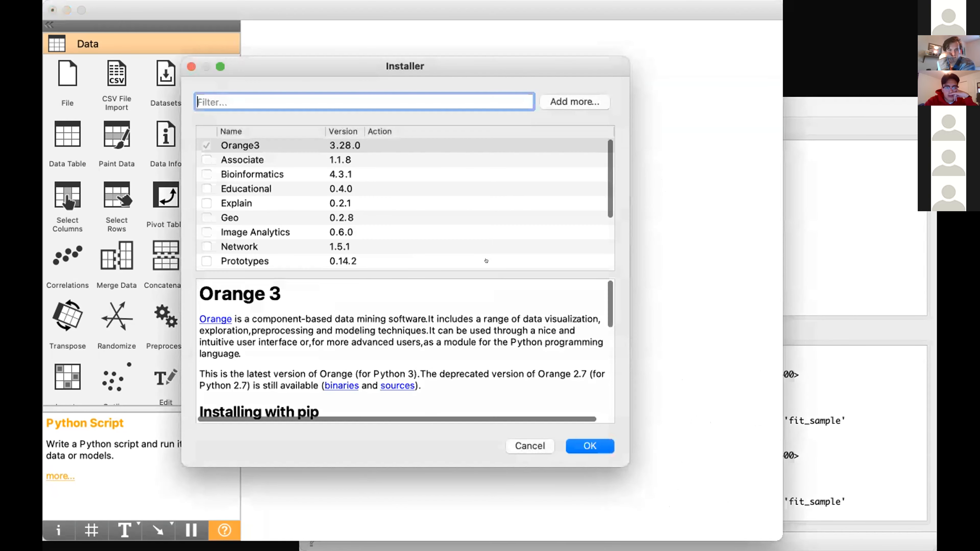
key(Escape)
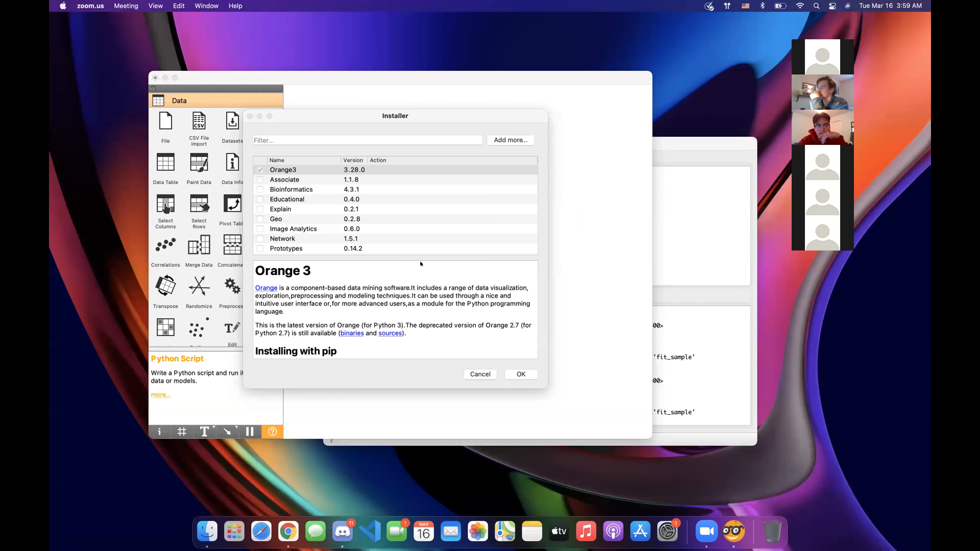
click(476, 105)
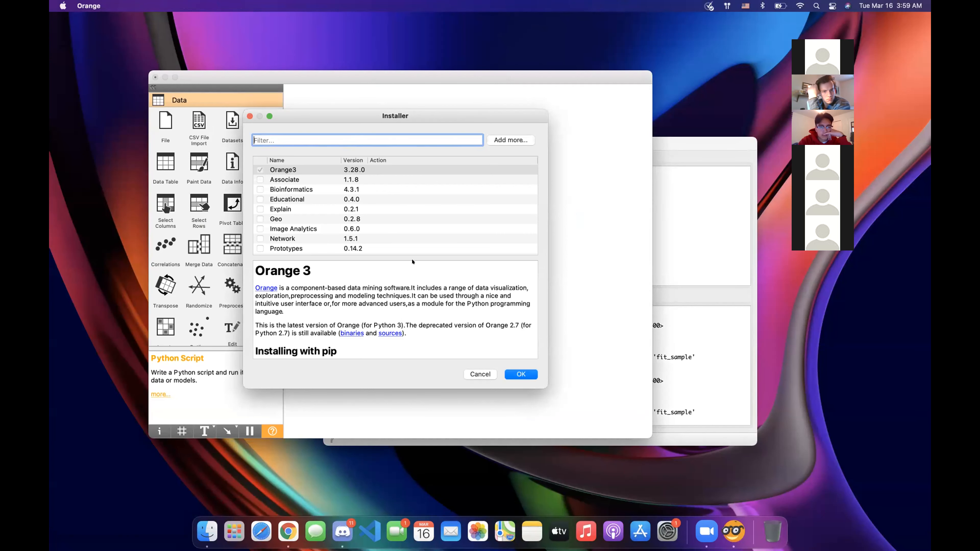
text(i)
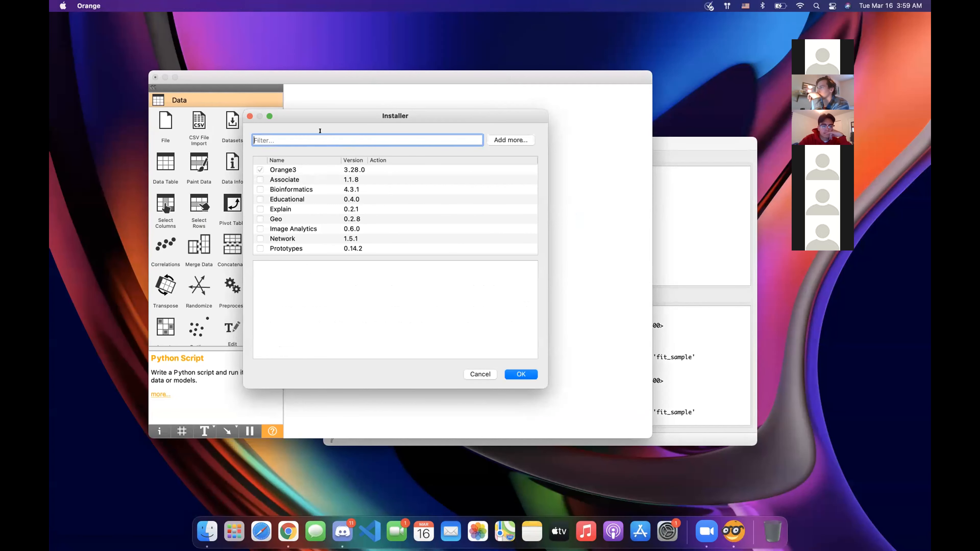
text(mb)
key(BackSpace)
key(BackSpace)
key(BackSpace)
key(BackSpace)
key(BackSpace)
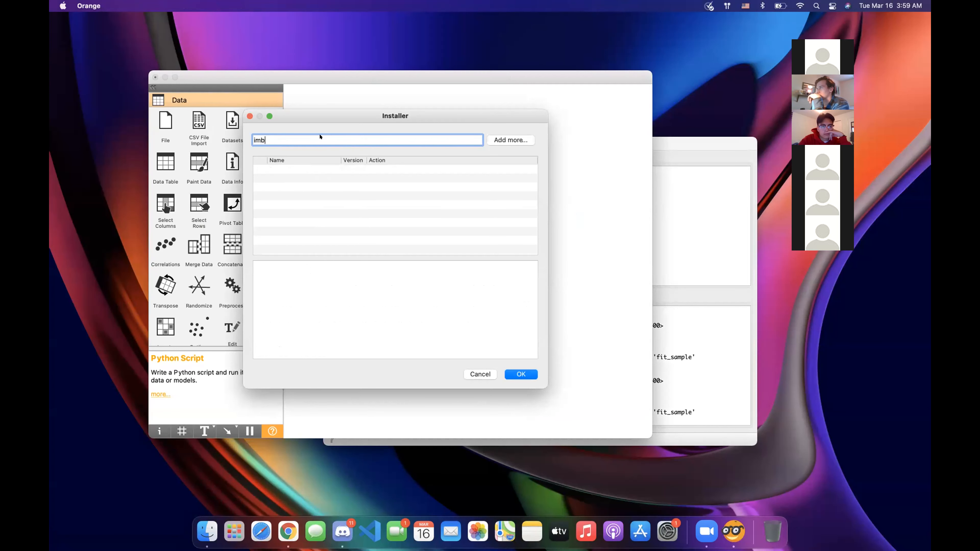
Add imblearn to the add-on list by name and accept the installer
click(496, 141)
text(imblearn)
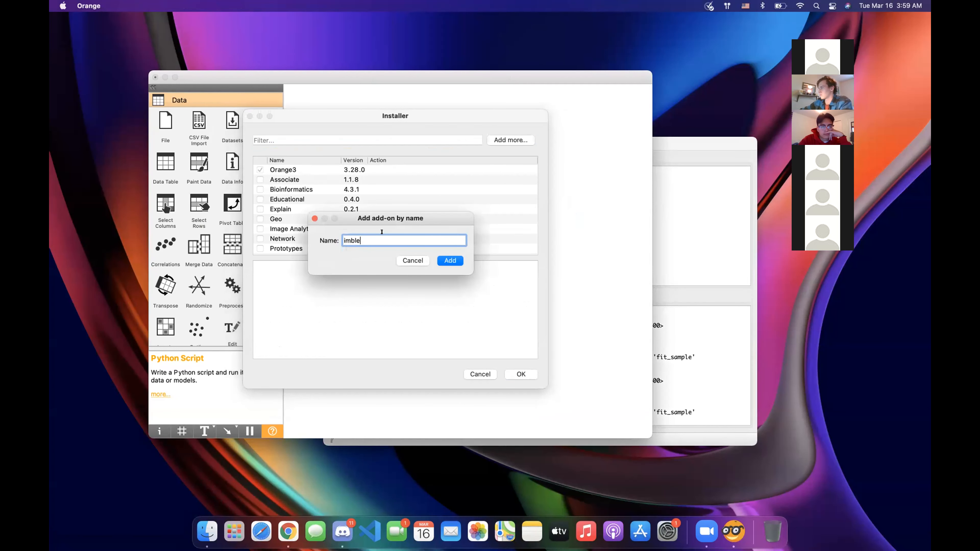
key(BackSpace)
key(BackSpace)
text(rn)
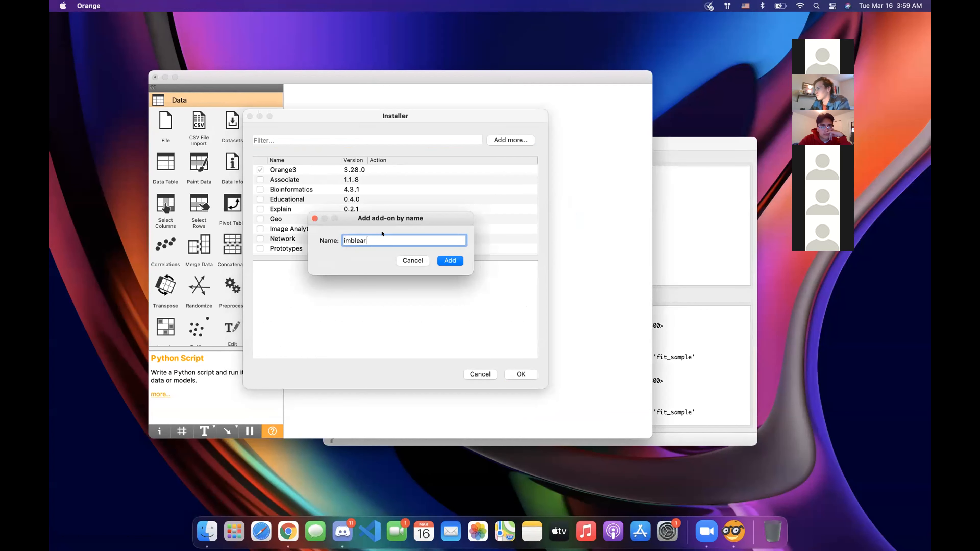
key(Return)
scroll(364, 218, down, 5)
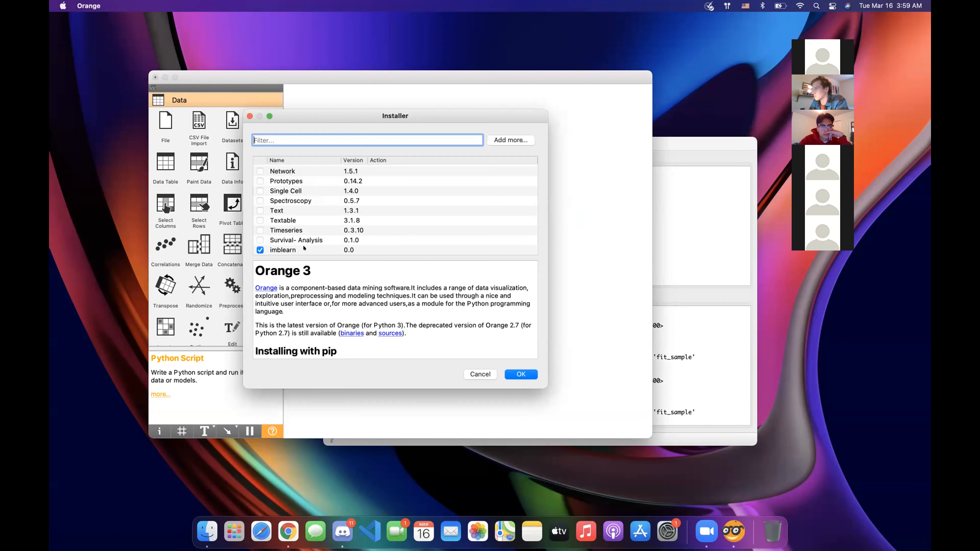
click(509, 373)
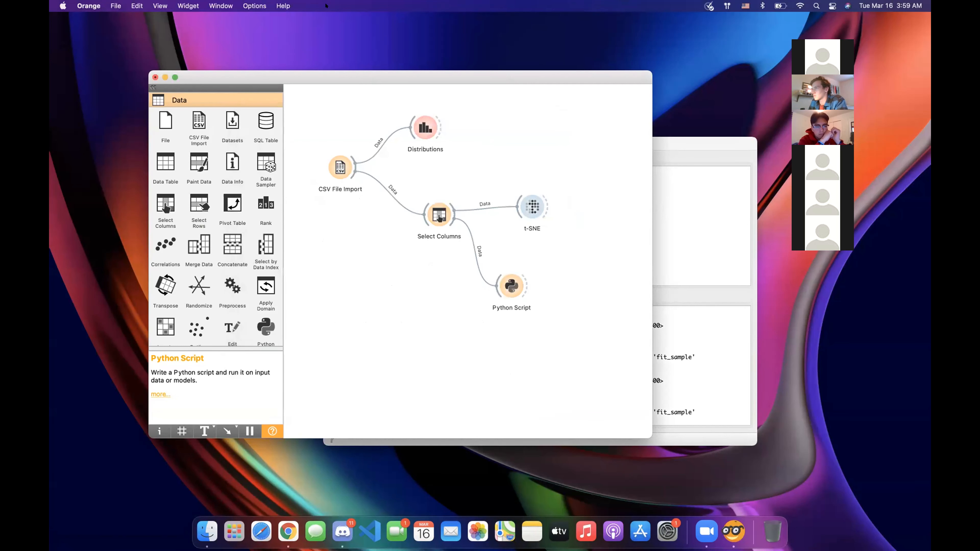
Reopen the add-ons installer, check its list for imblearn, and add imblearn by name again
click(254, 6)
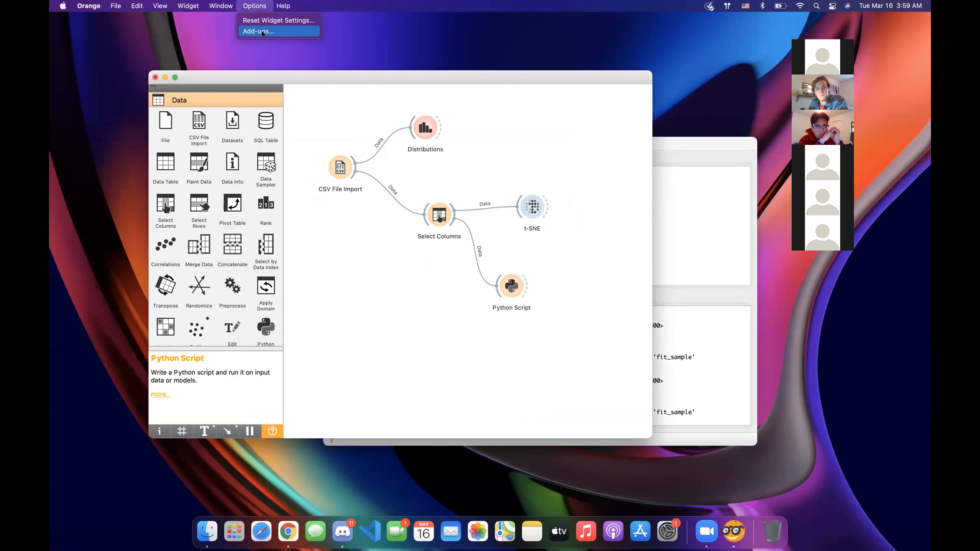
click(374, 200)
scroll(326, 223, down, 3)
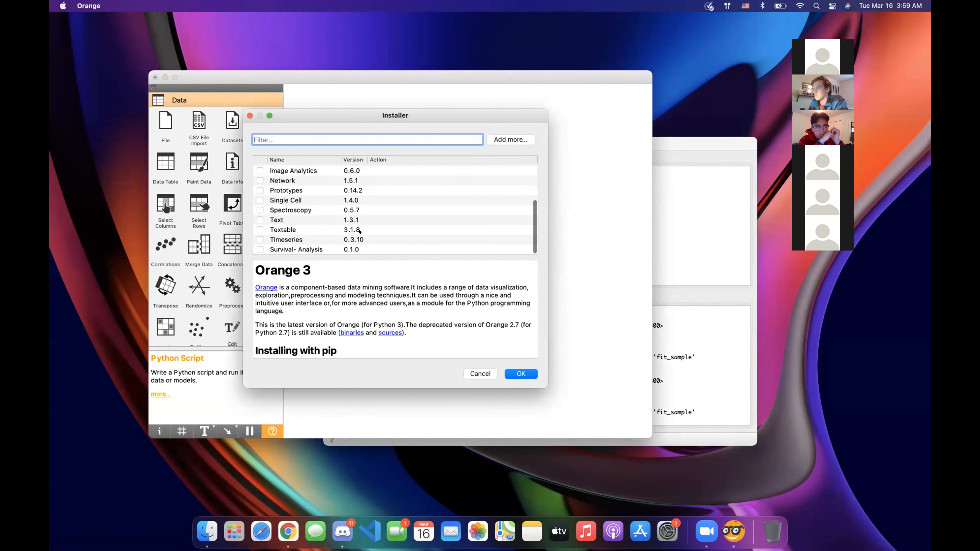
scroll(325, 223, up, 3)
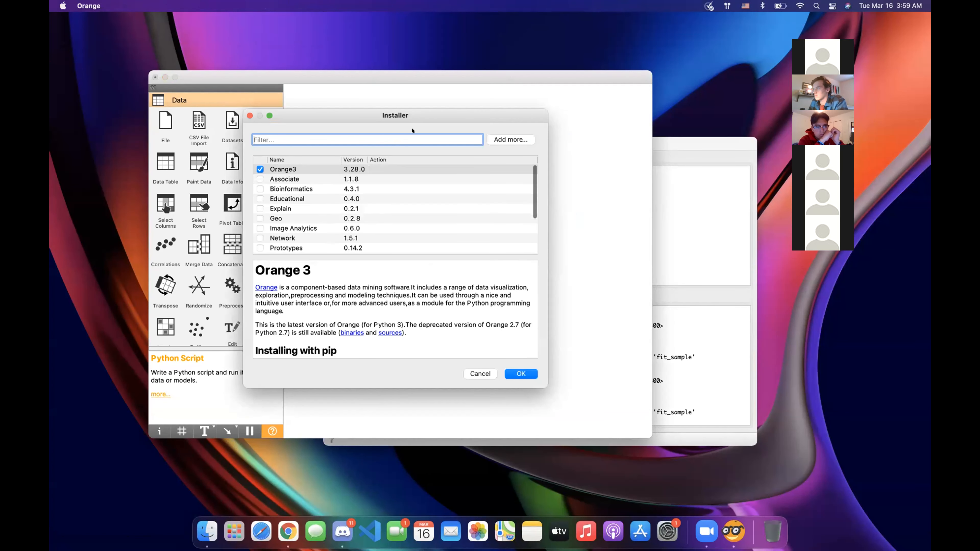
click(501, 139)
text(imblearn)
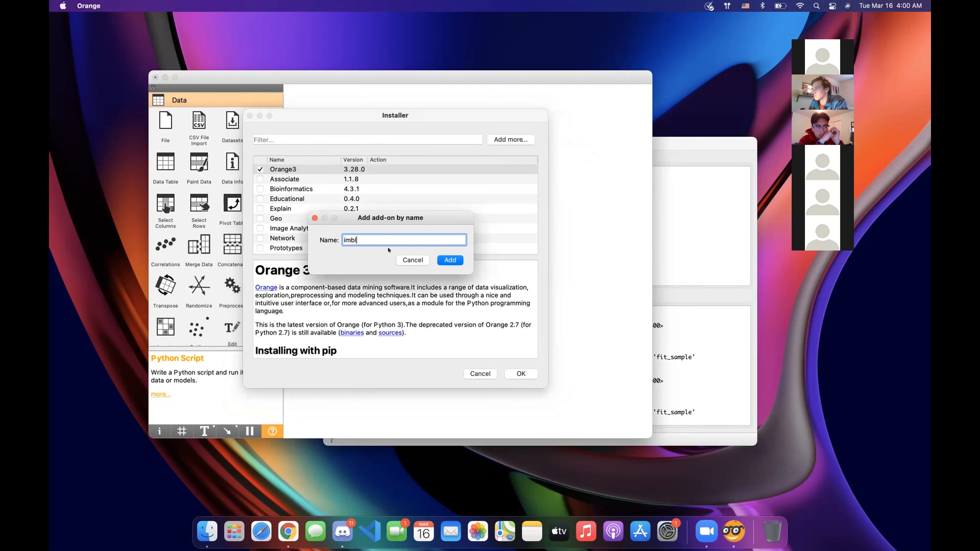
key(Return)
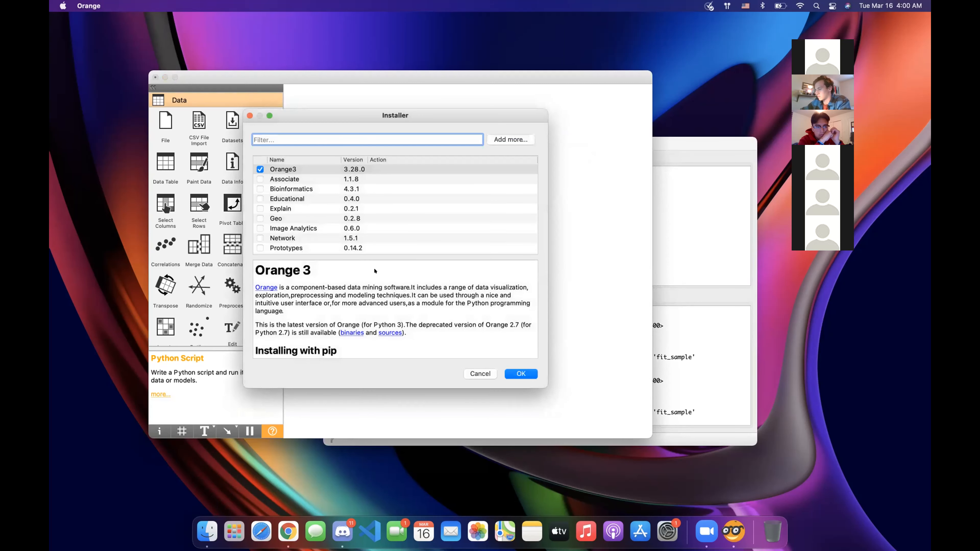
scroll(352, 247, down, 5)
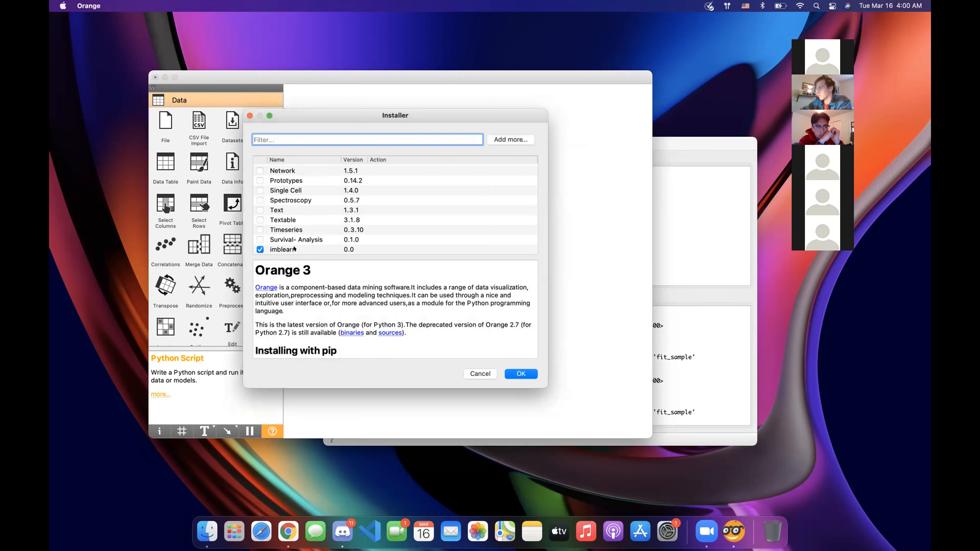
Mark and unmark the Timeseries add-on for installation, select the imblearn entry, and accept the installer
click(280, 229)
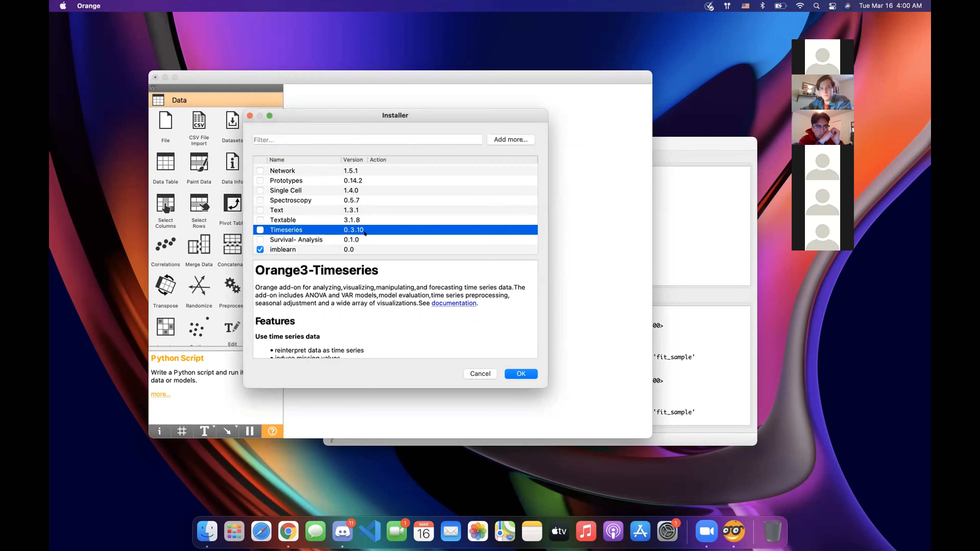
click(259, 229)
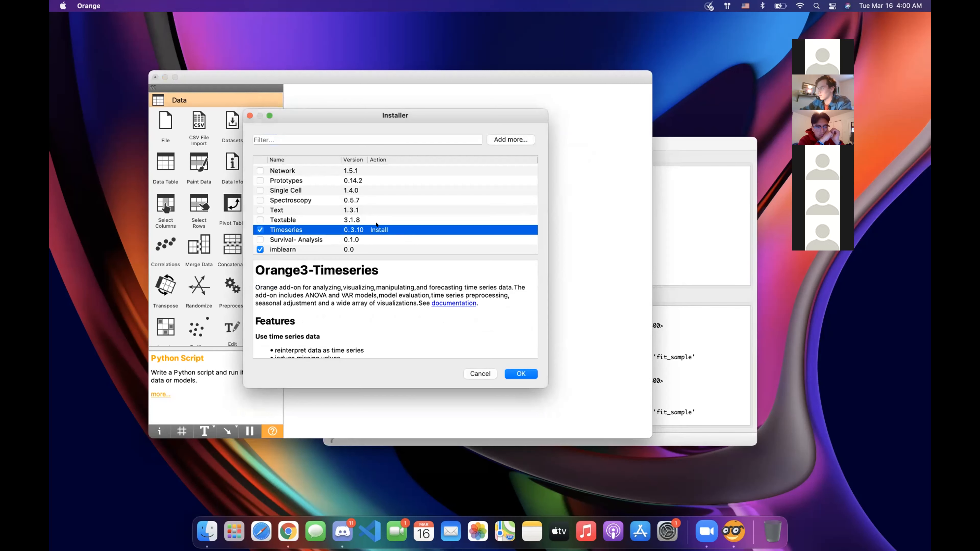
click(260, 229)
click(401, 249)
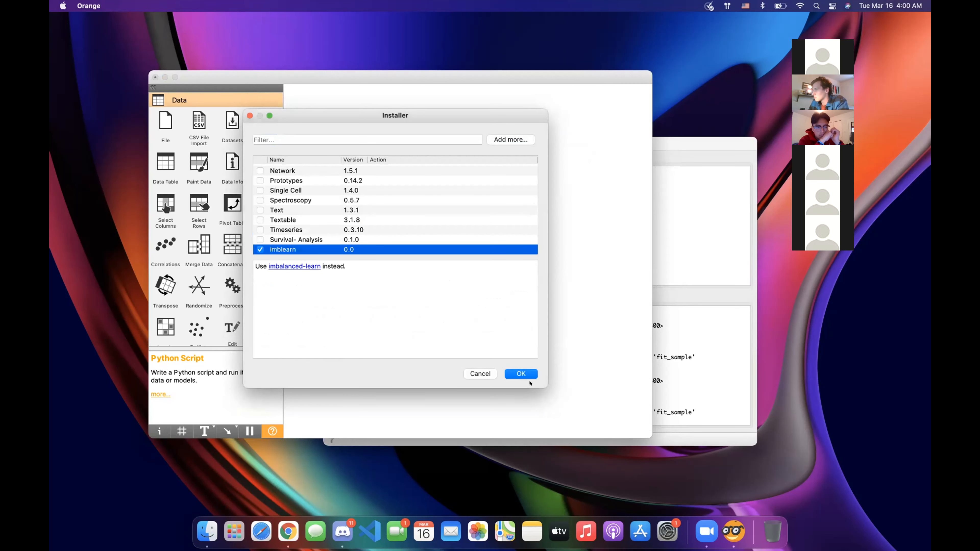
click(522, 373)
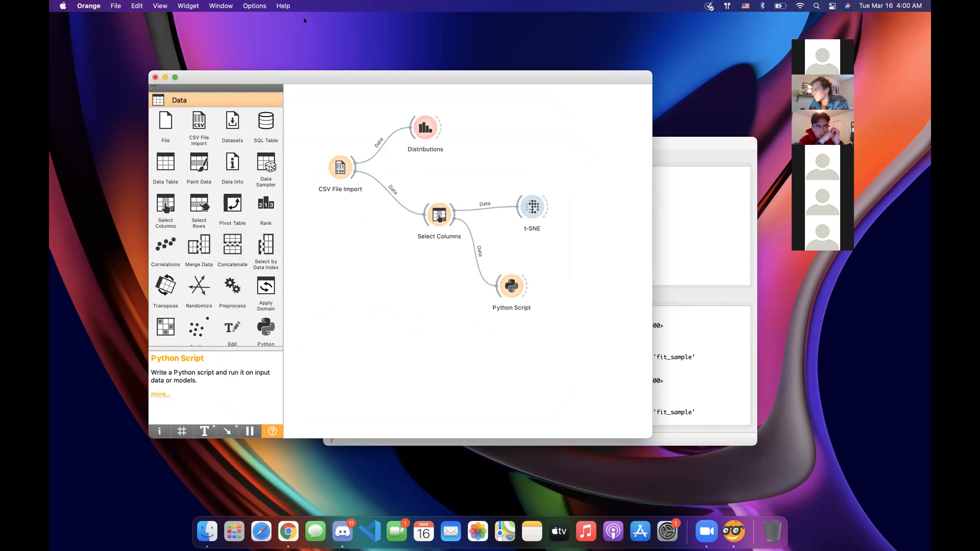
Reset the widget settings and agree to restart Orange
click(263, 4)
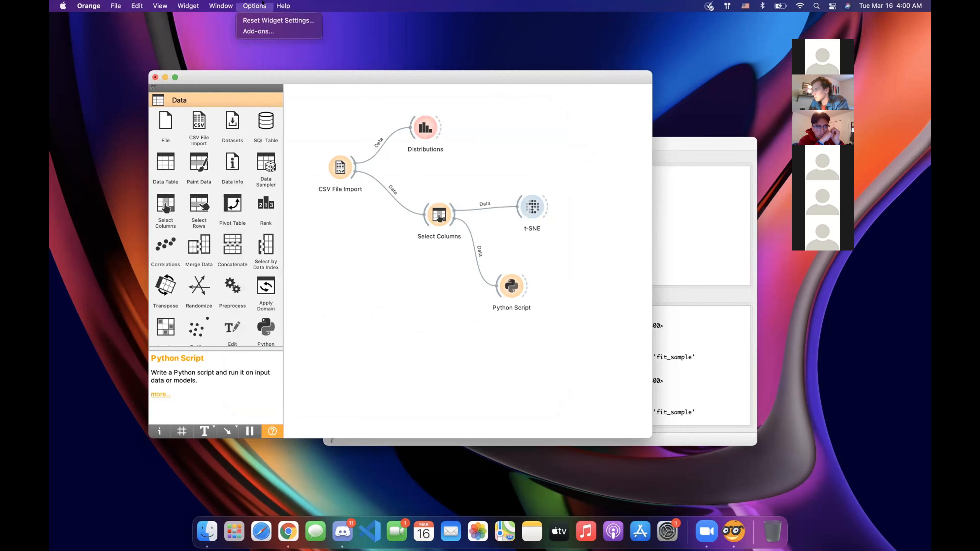
click(266, 19)
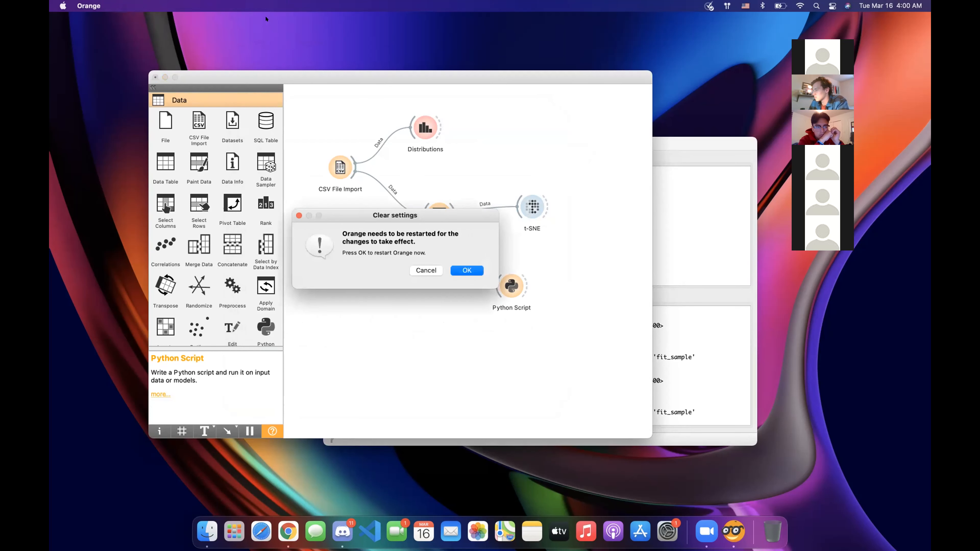
click(455, 270)
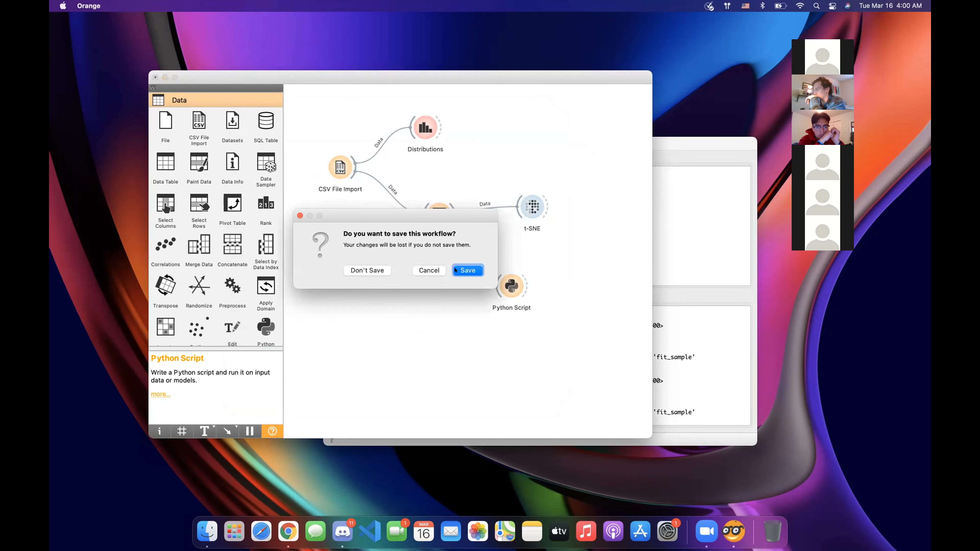
Save the workflow as orangeDemo2 before the restart
click(455, 271)
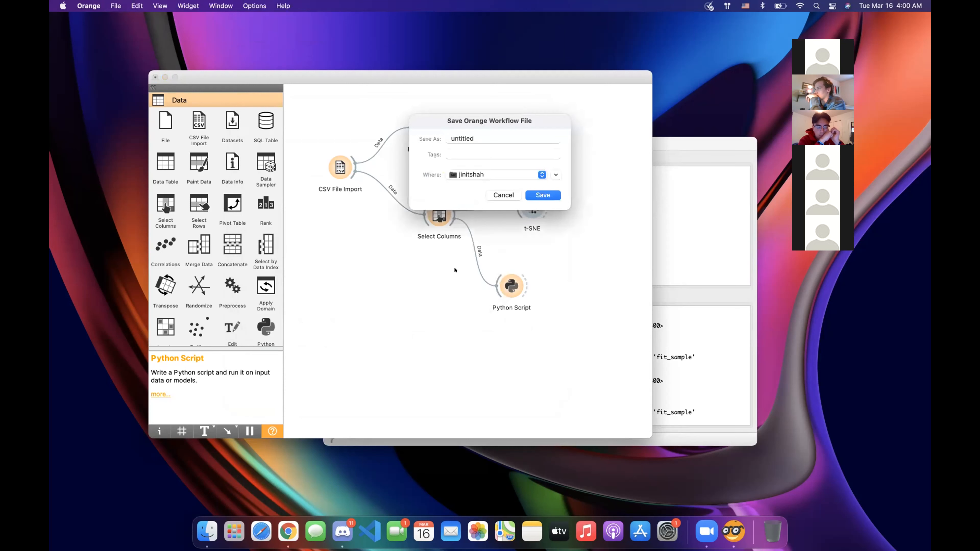
text(Orange)
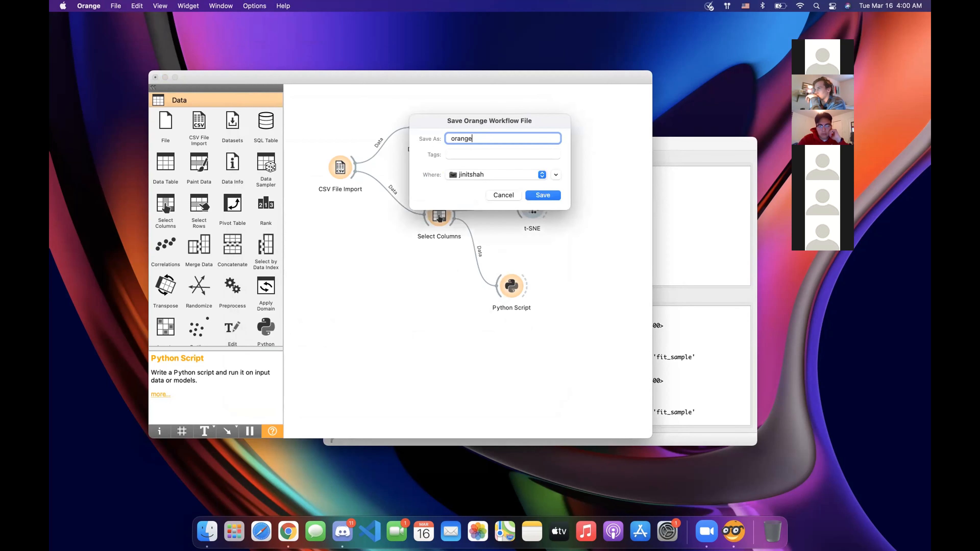
text(Demo2)
click(543, 195)
key(super+h)
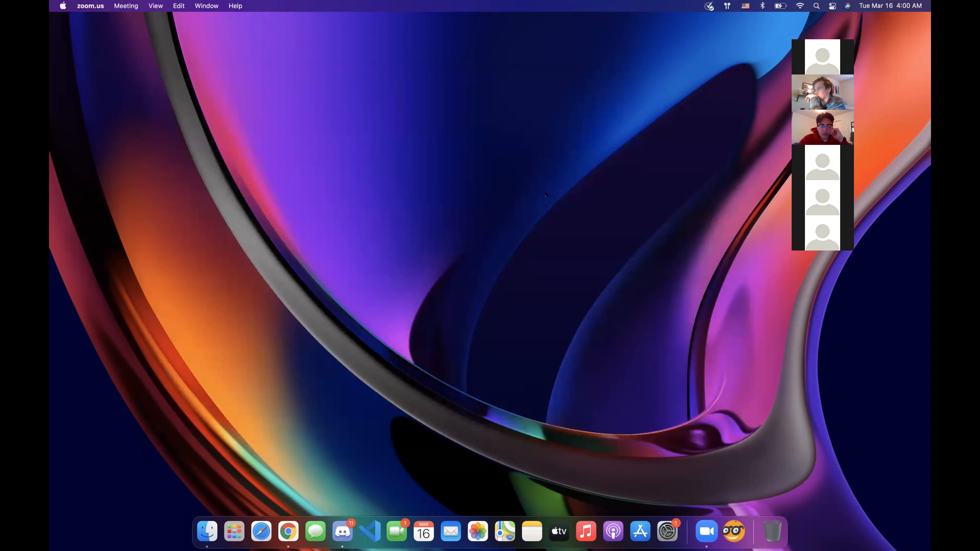
Launch Orange again and run the New script undersampling code in the Python Script widget
click(733, 531)
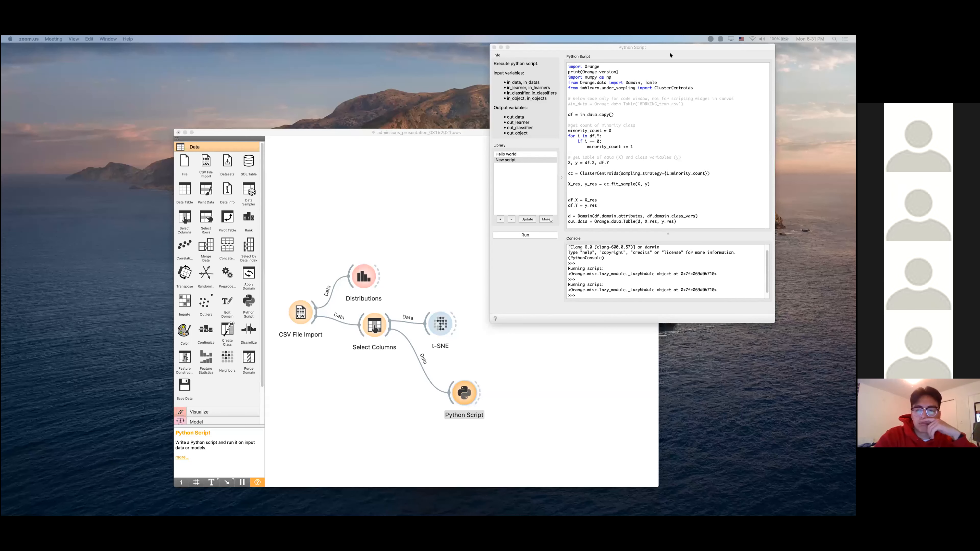
drag(652, 47, 637, 80)
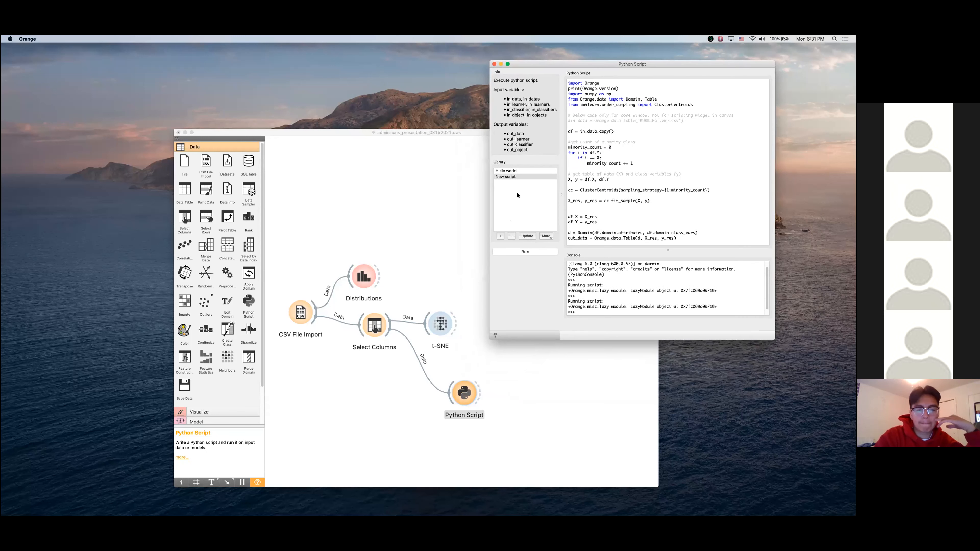
click(517, 178)
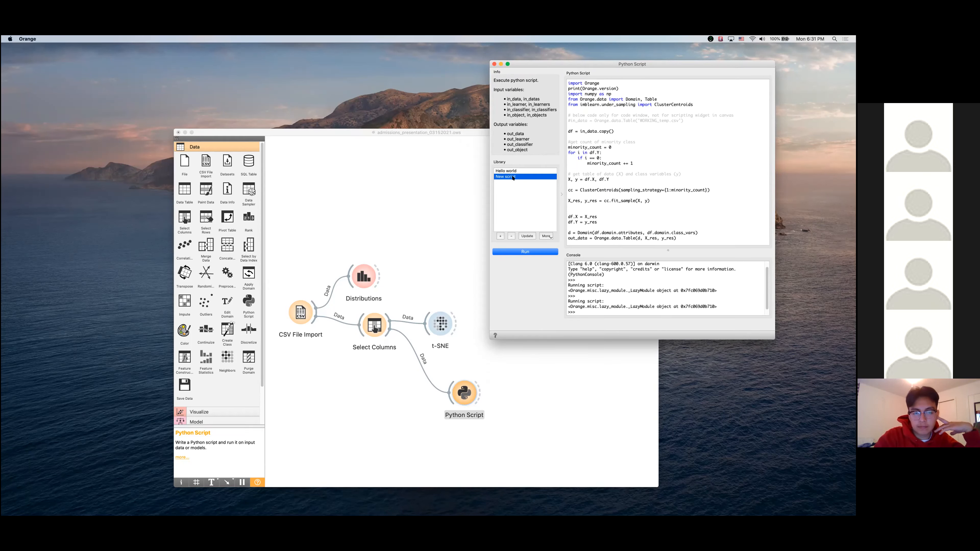
click(534, 251)
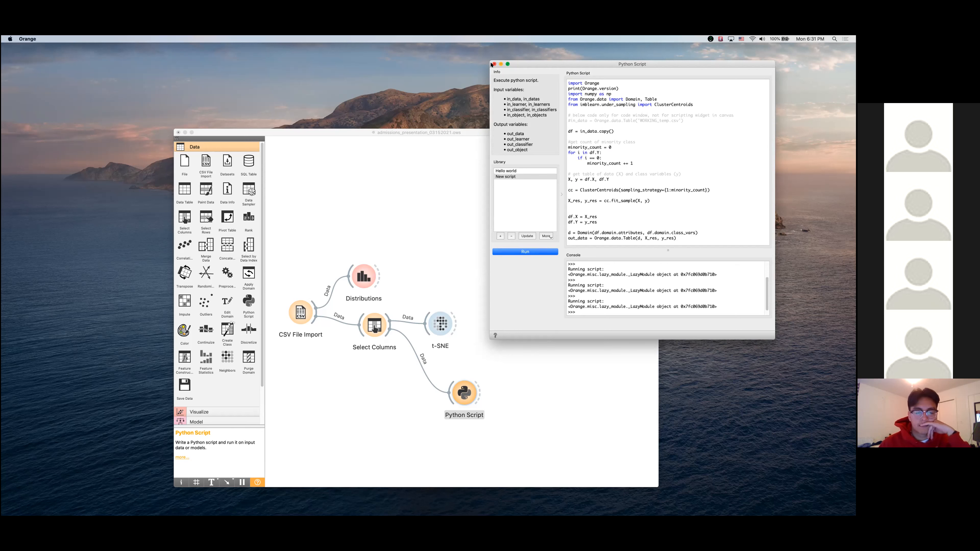
Close the script window and rename the Python Script widget to Under Sample
click(454, 408)
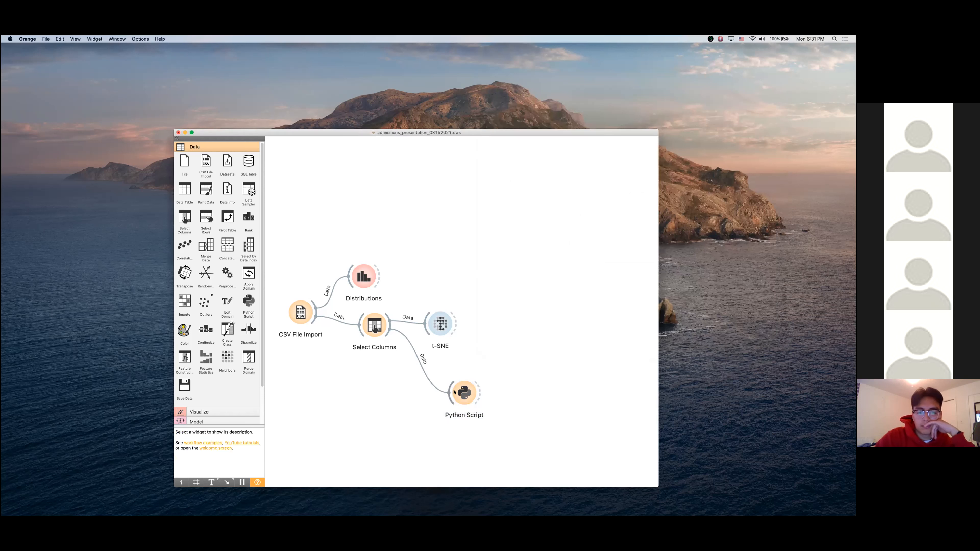
right_click(464, 393)
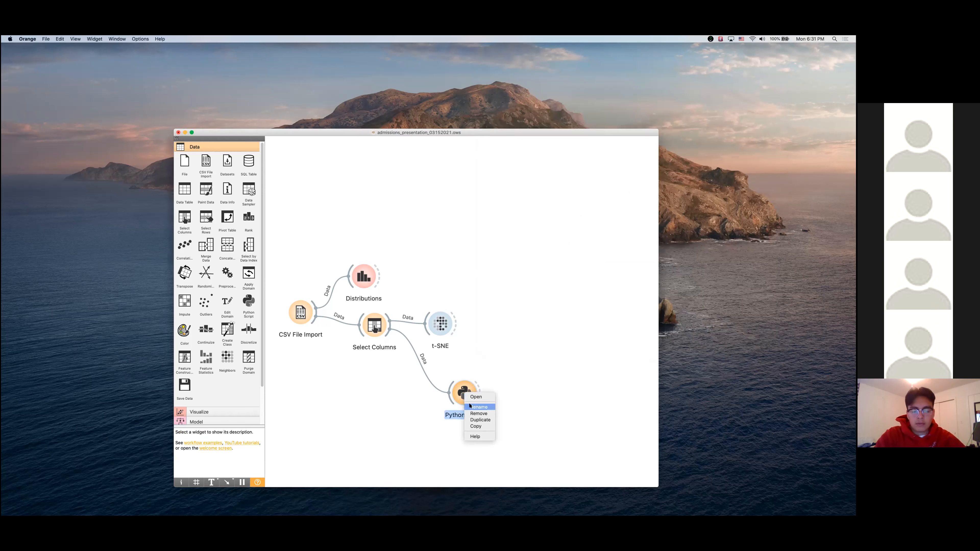
click(479, 407)
text(Under Sample)
key(Return)
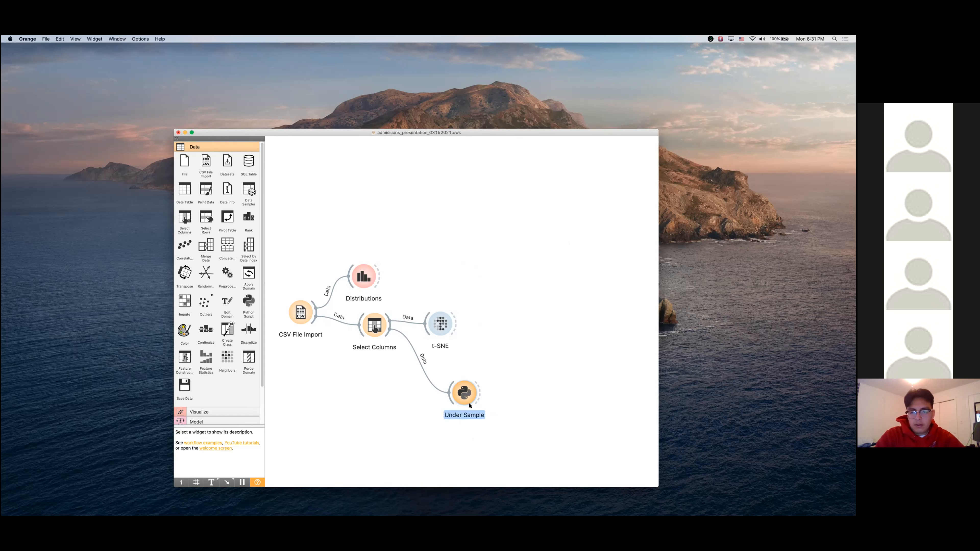
click(512, 390)
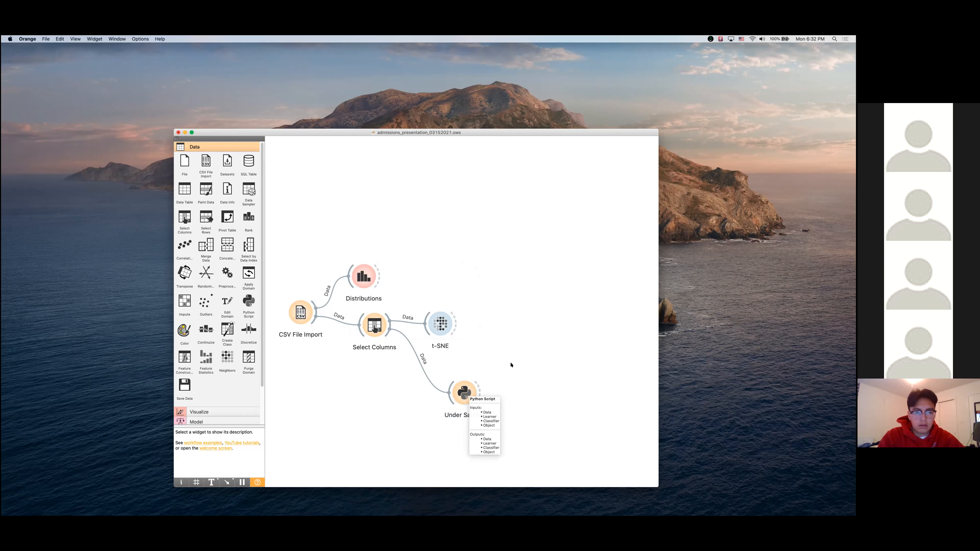
Connect a new Distributions widget to the output of Under Sample
drag(480, 391, 507, 338)
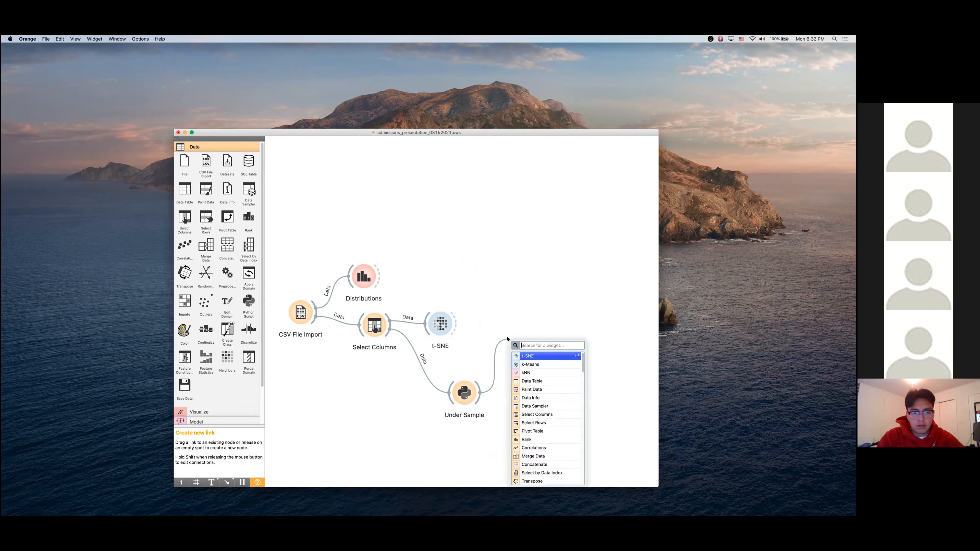
text(dist)
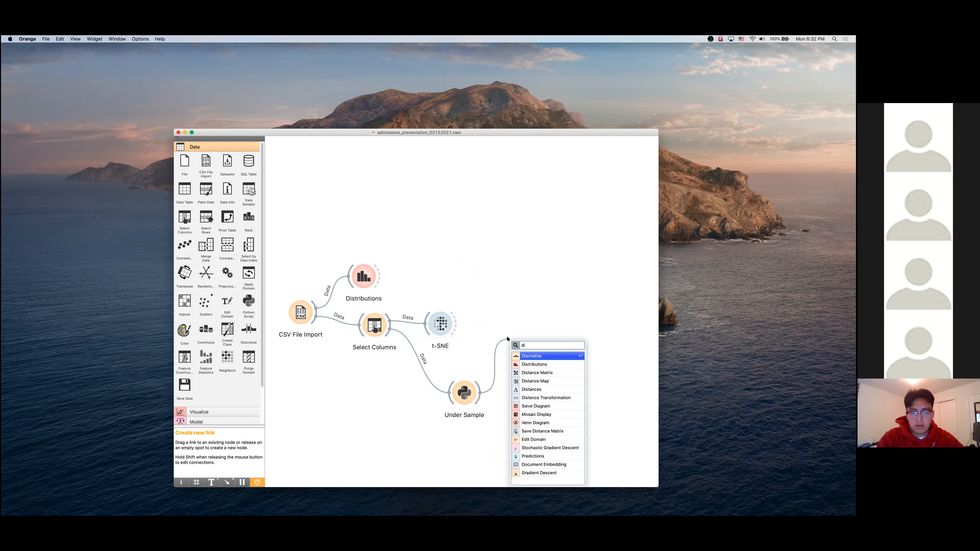
key(Return)
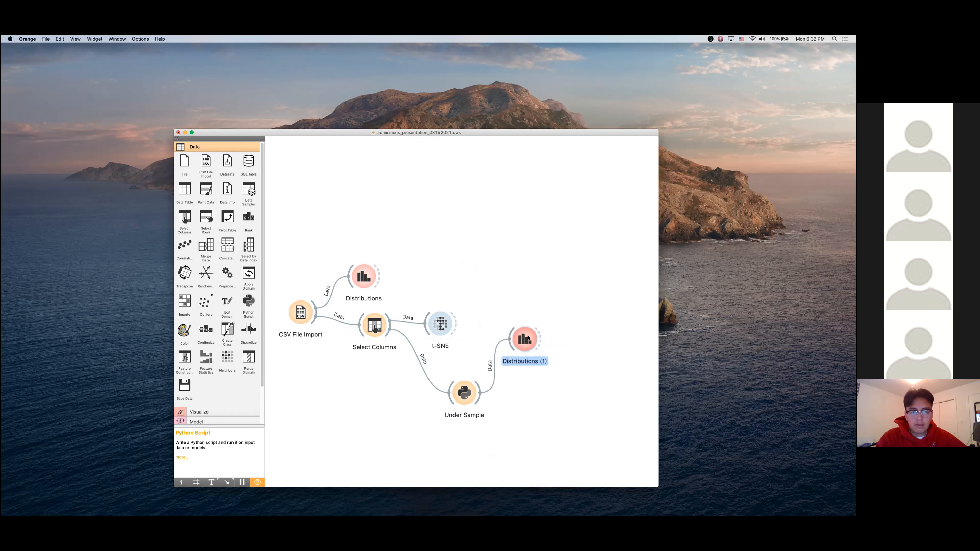
click(773, 289)
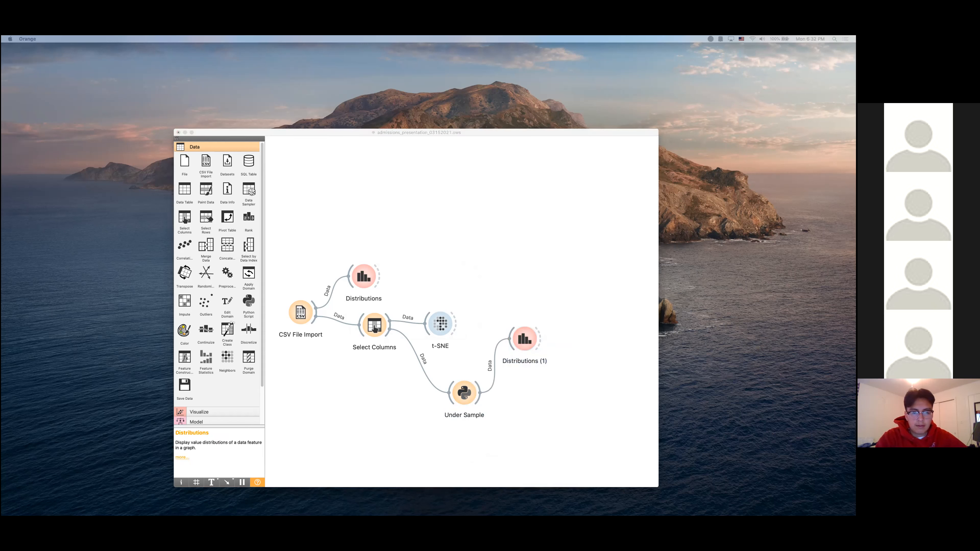
Open the new Distributions widget and check the frequency of both Admission classes after undersampling
double_click(525, 339)
drag(622, 110, 431, 110)
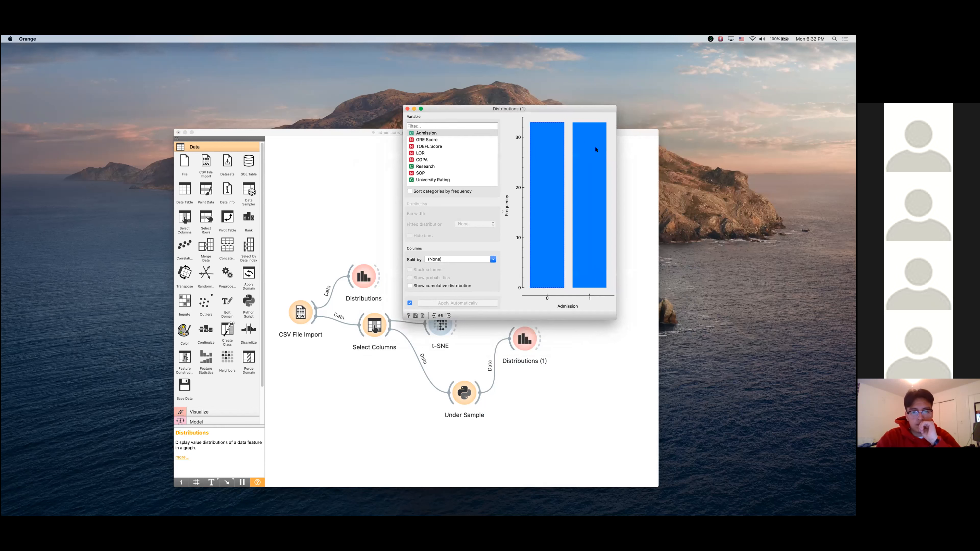
mouse_move(596, 150)
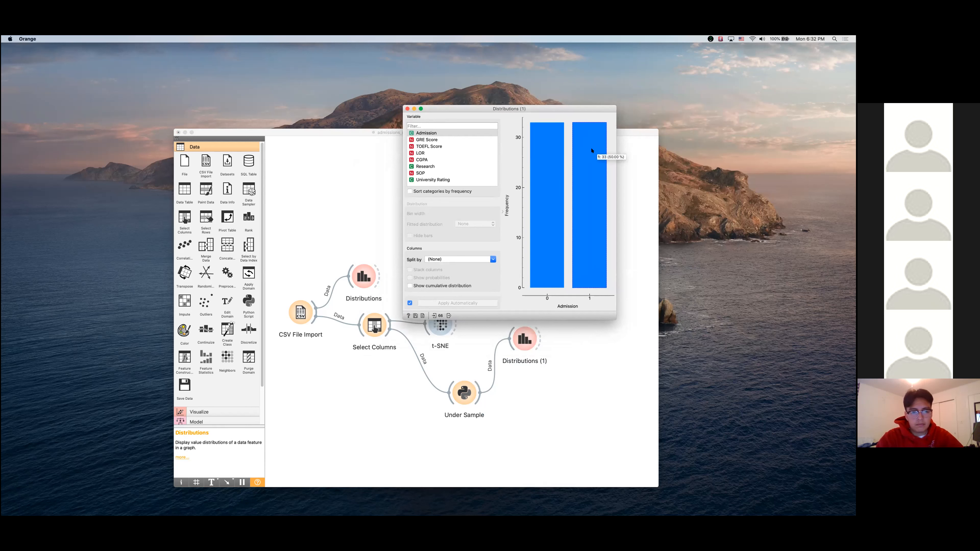
mouse_move(537, 156)
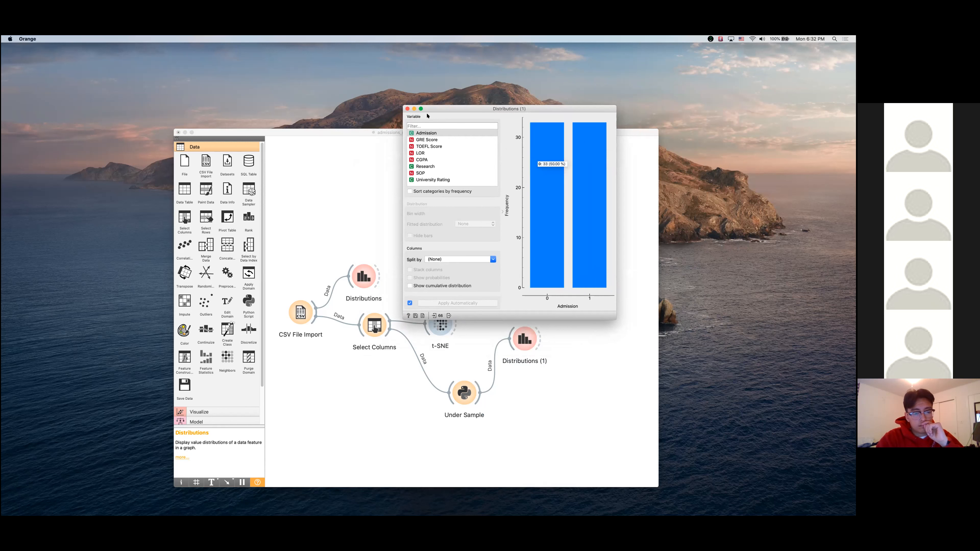
click(405, 108)
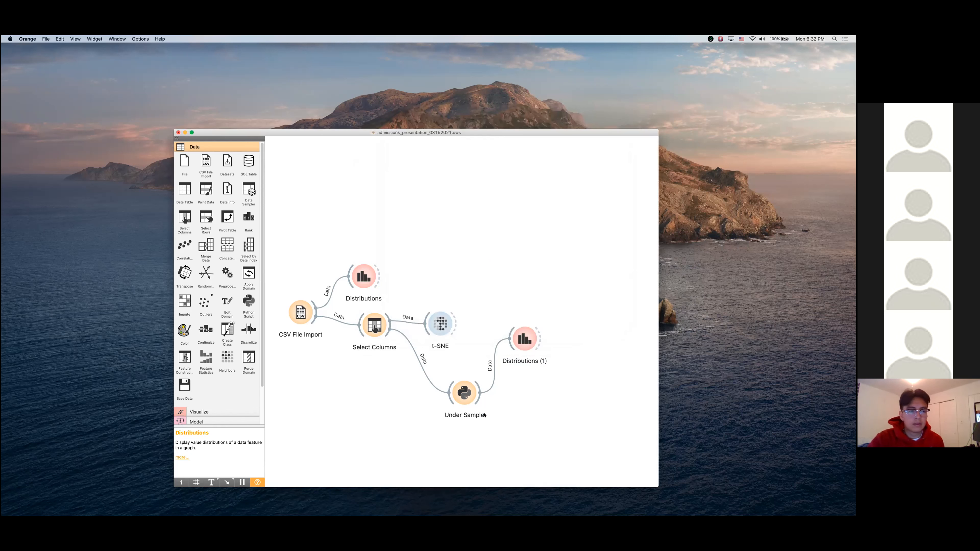
Connect a second t-SNE widget to Under Sample and view its projection of the undersampled data
drag(476, 402, 505, 424)
key(Return)
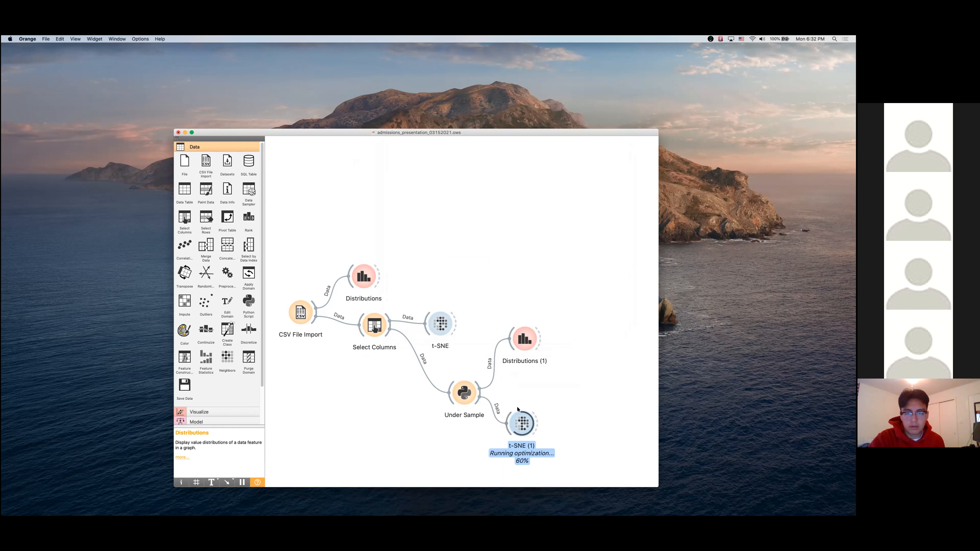
double_click(533, 429)
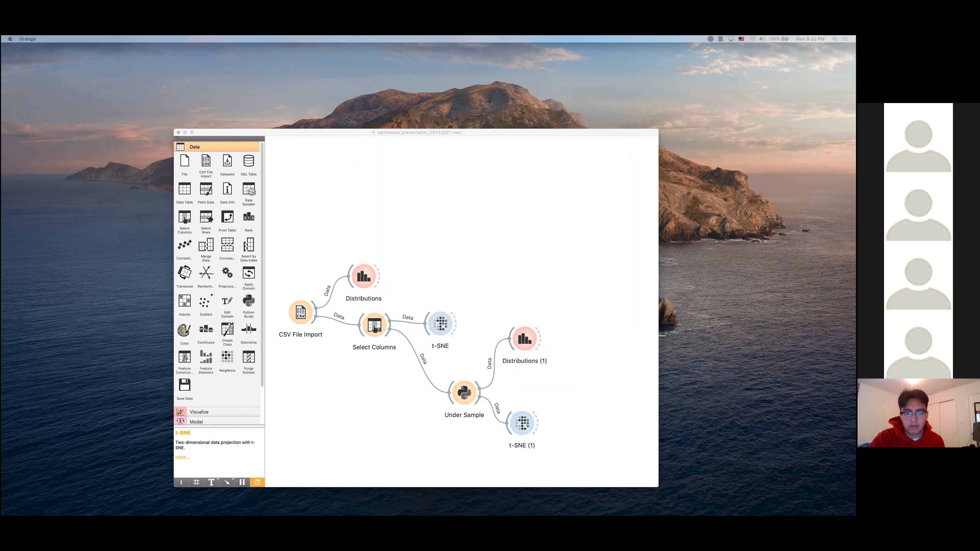
drag(656, 66, 604, 76)
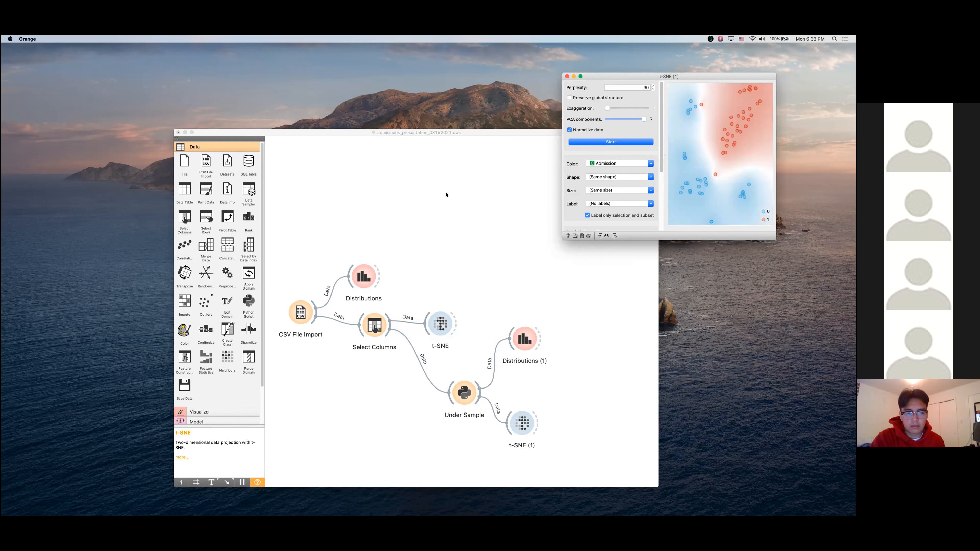
click(566, 77)
Shift the new t-SNE widget slightly lower on the canvas, then enlarge and reposition the workflow window for more room
drag(517, 425, 520, 437)
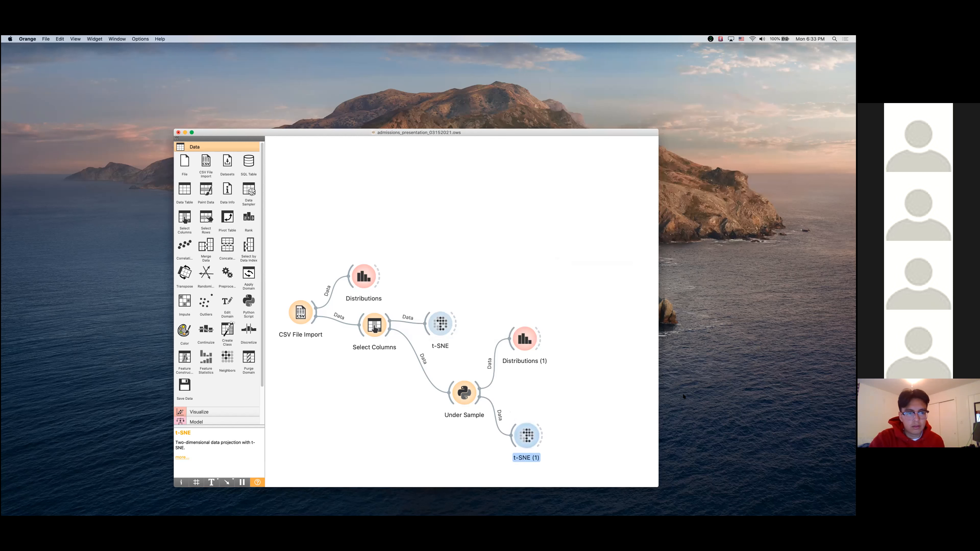
drag(657, 401, 828, 216)
drag(671, 135, 523, 107)
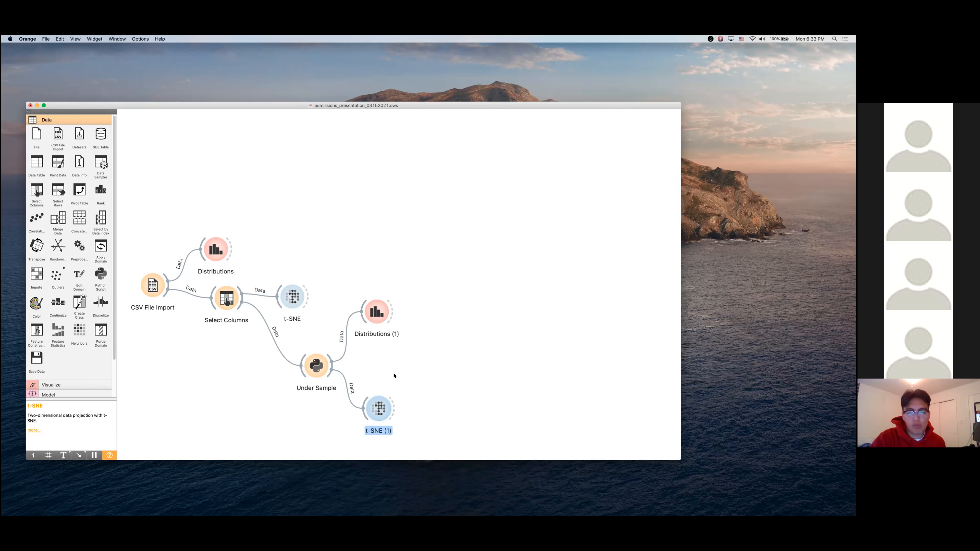
Connect a Data Sampler widget to Under Sample and review its sampling type settings
drag(332, 366, 429, 360)
text(dat)
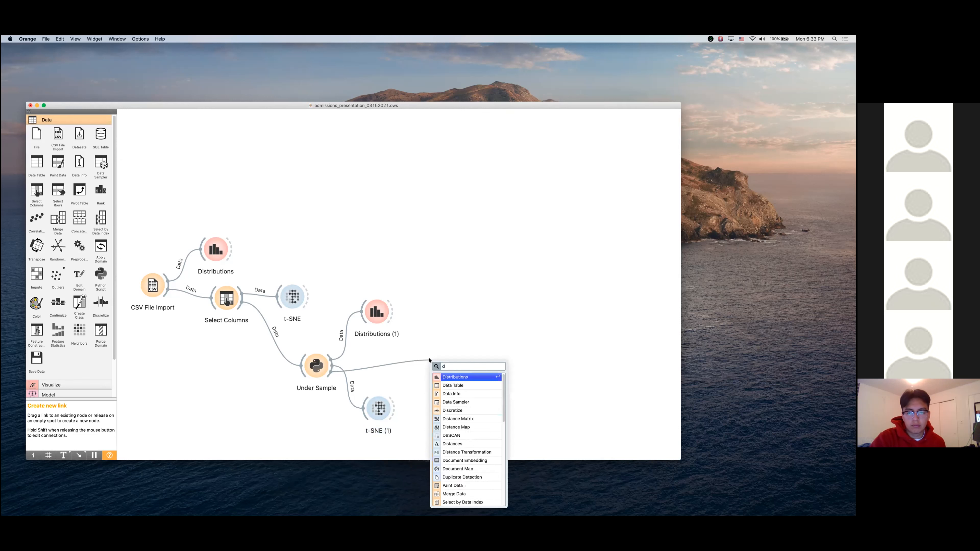
key(Down)
key(Down)
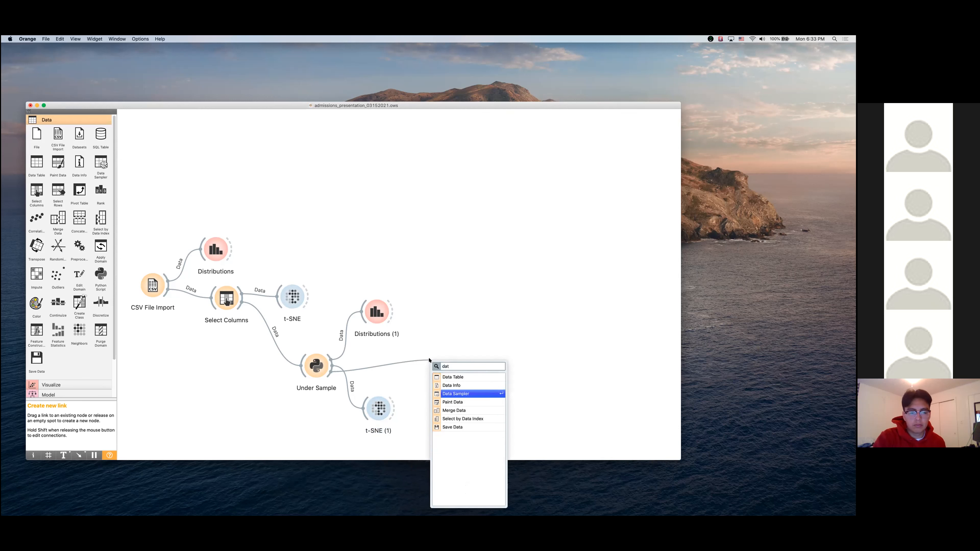
key(Return)
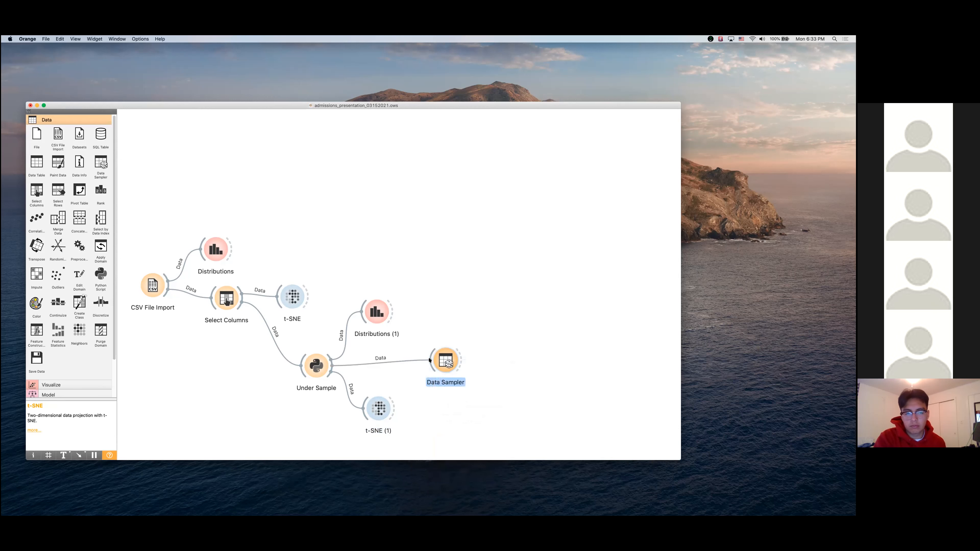
double_click(442, 359)
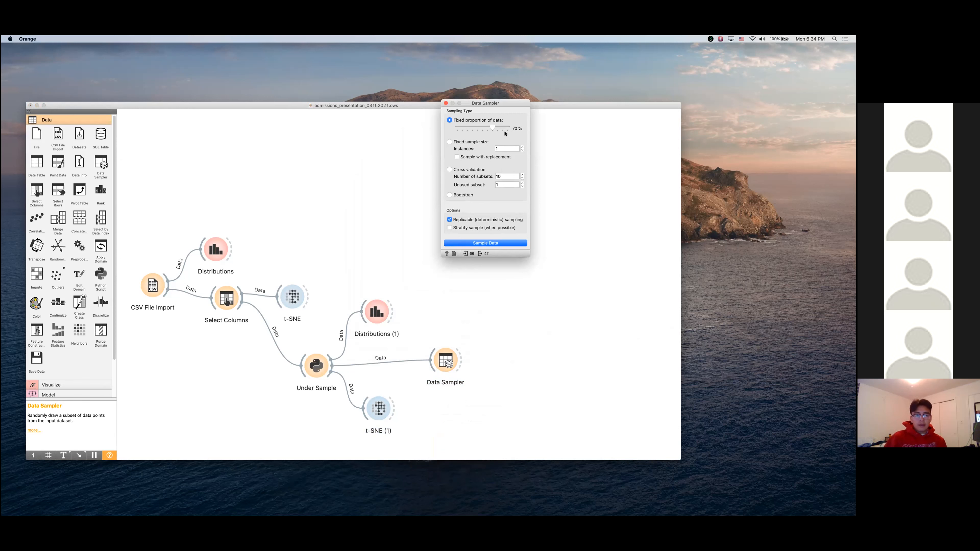
click(445, 104)
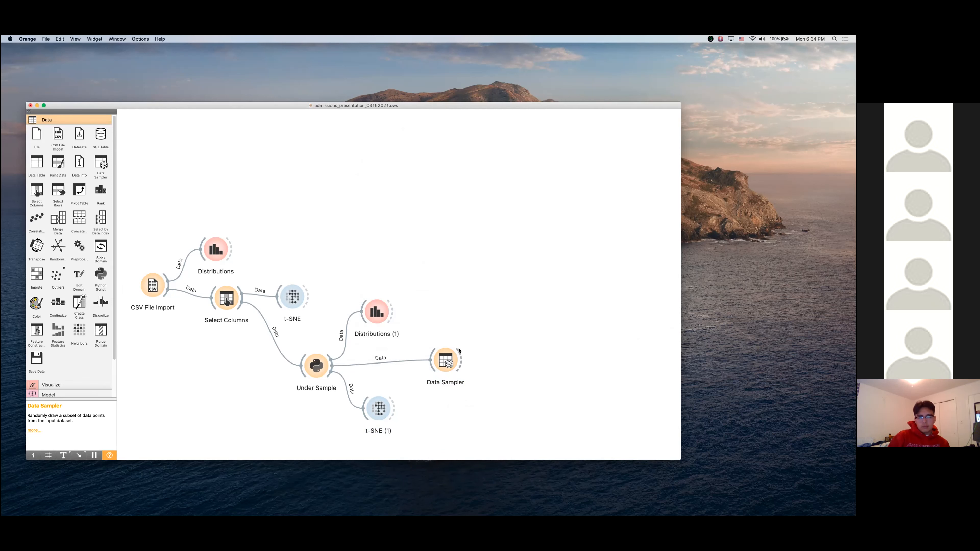
Connect a Neural Network widget to the output of Data Sampler
drag(458, 350, 485, 311)
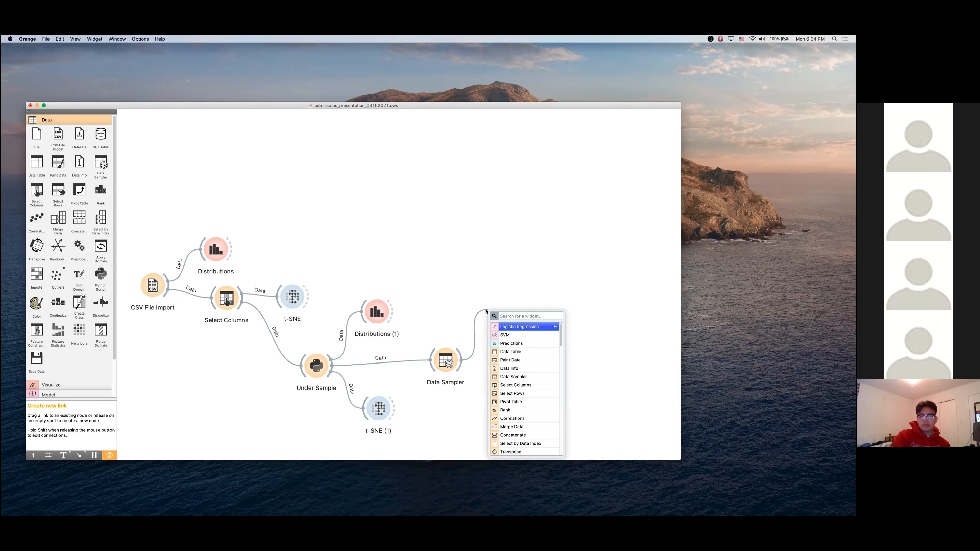
text(ne)
key(Down)
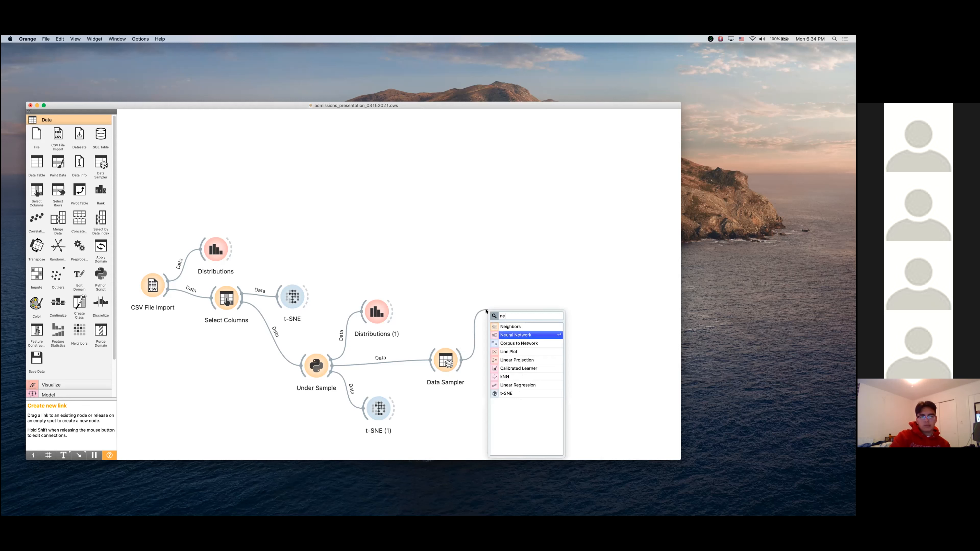
key(Return)
Open the Neural Network settings and examine the hidden layer neurons and the available activation functions
double_click(497, 307)
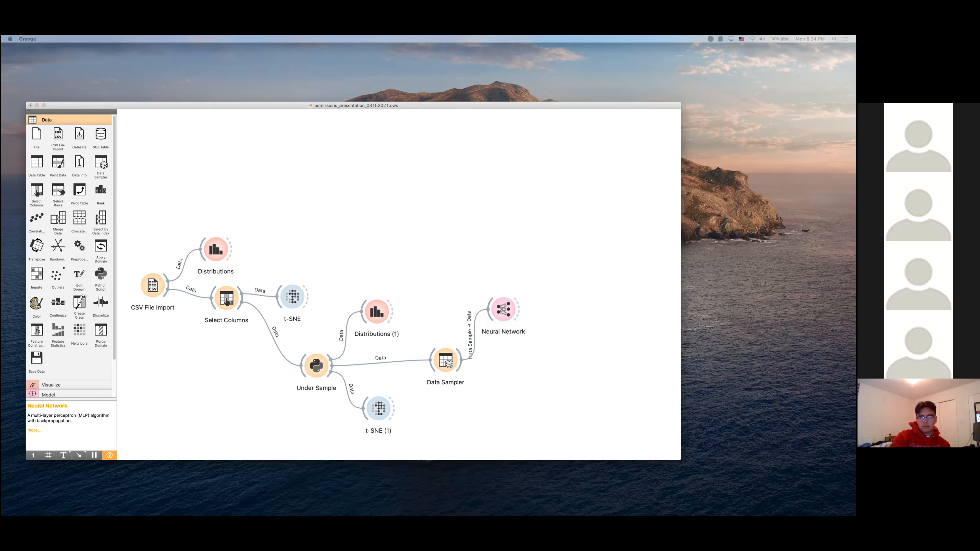
drag(542, 117, 463, 151)
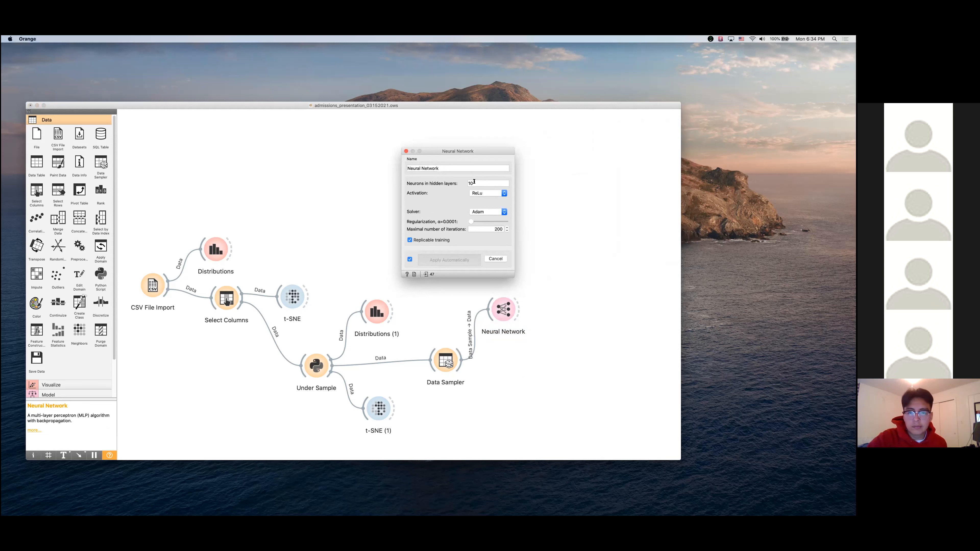
drag(475, 181, 467, 182)
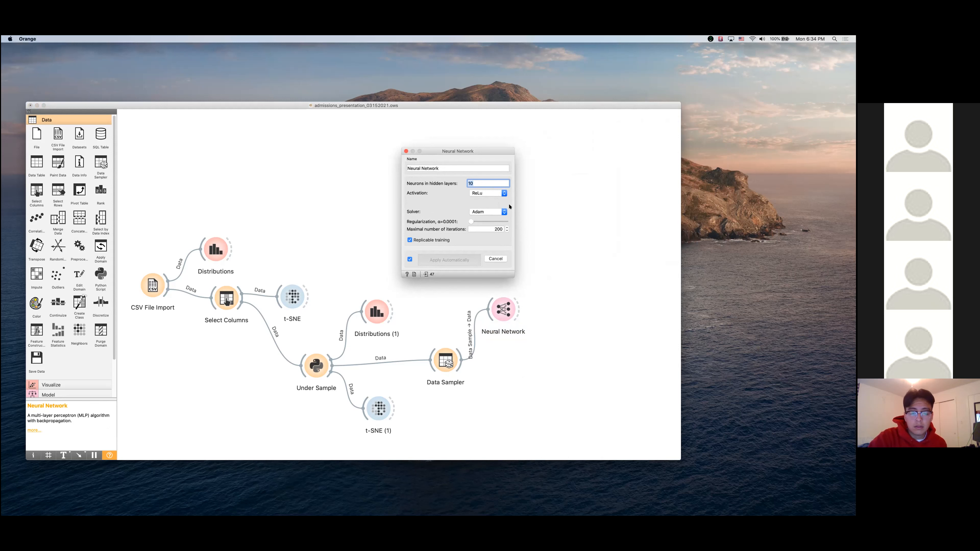
click(502, 194)
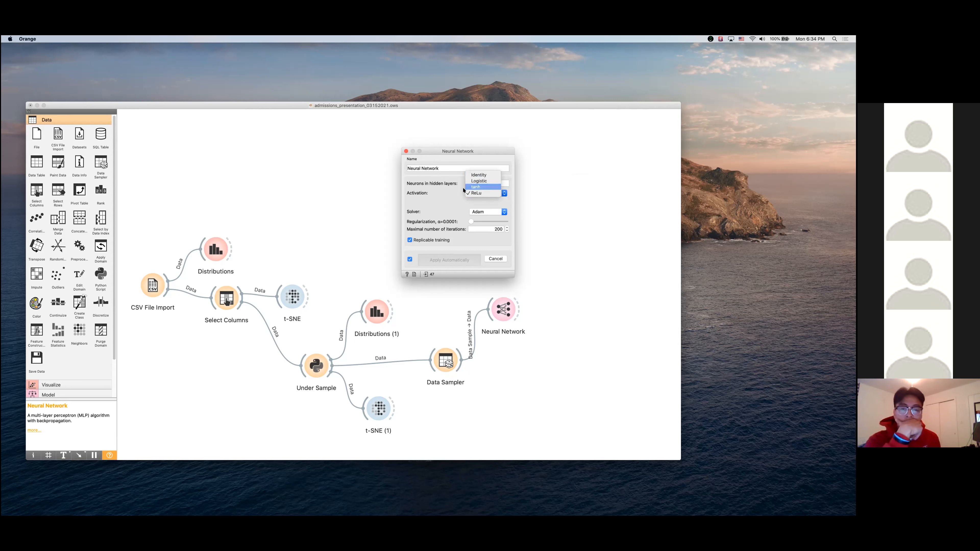
click(455, 198)
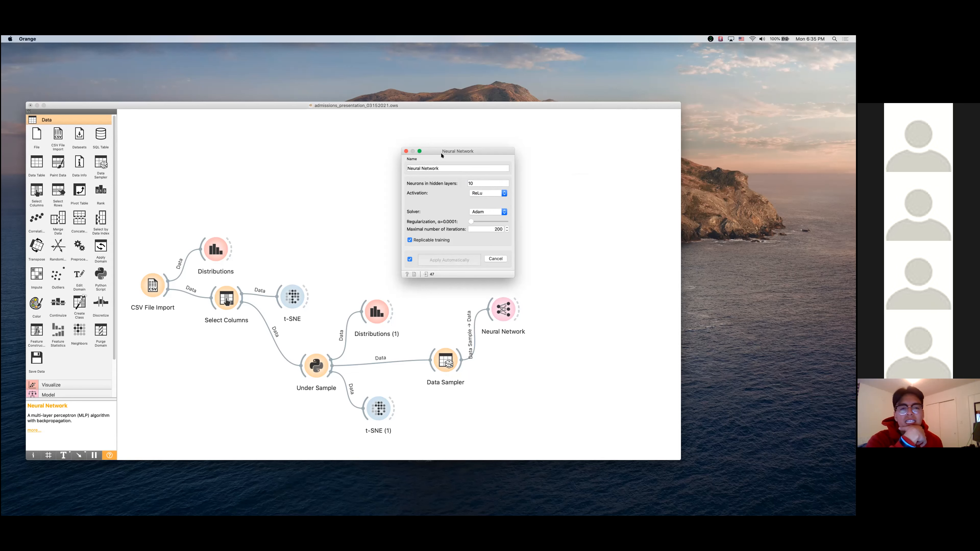
drag(436, 150, 693, 152)
click(687, 156)
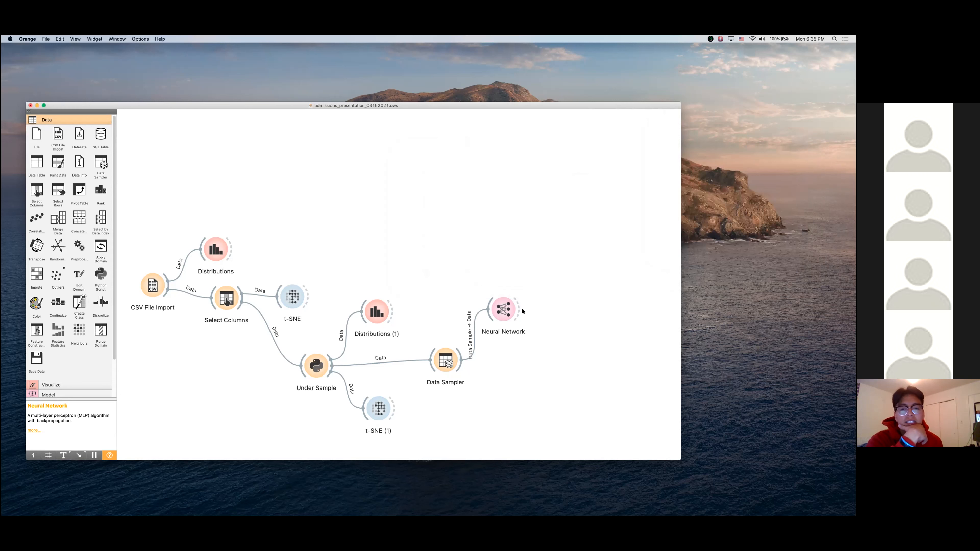
Connect a Predictions widget to the output of Neural Network
drag(523, 311, 558, 353)
text(pre)
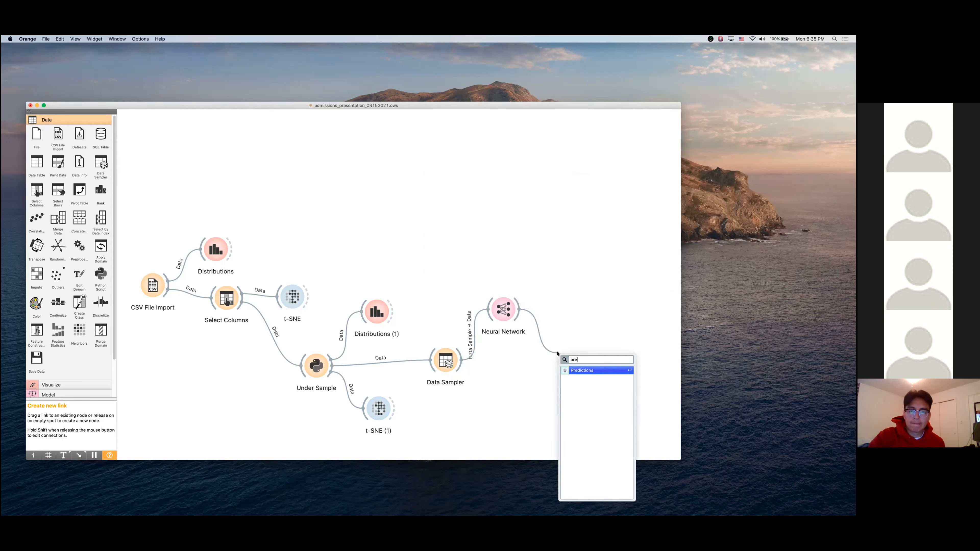
key(Return)
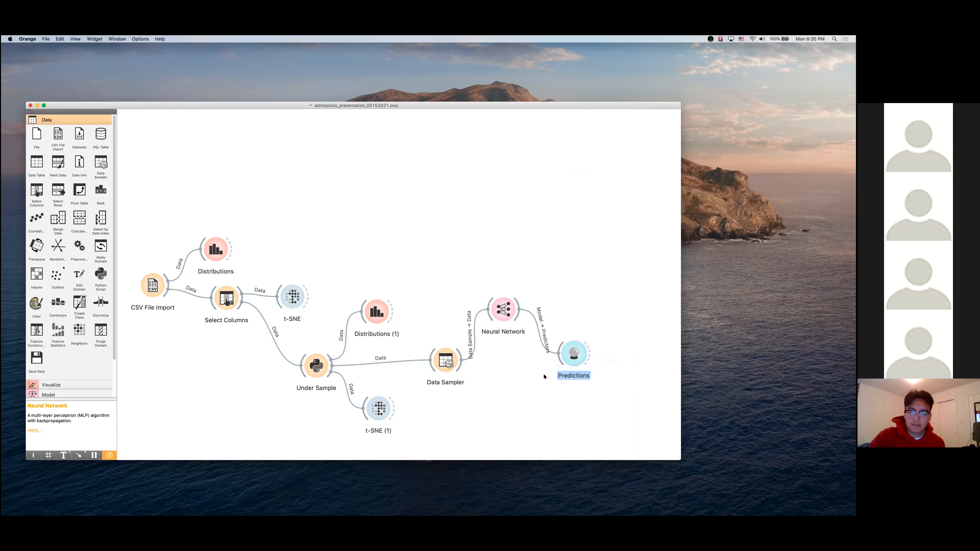
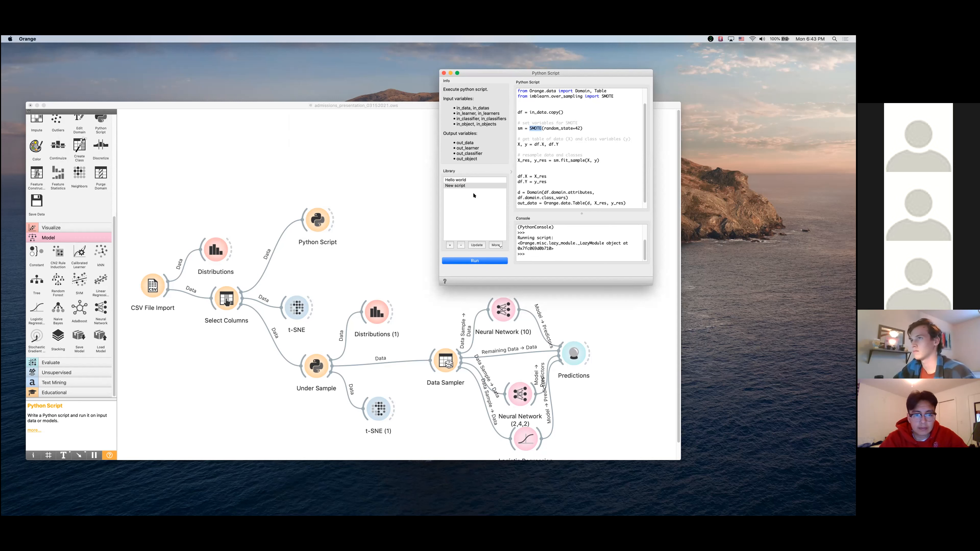
Run the SMOTE oversampling script in the Python Script widget and close its window
click(484, 261)
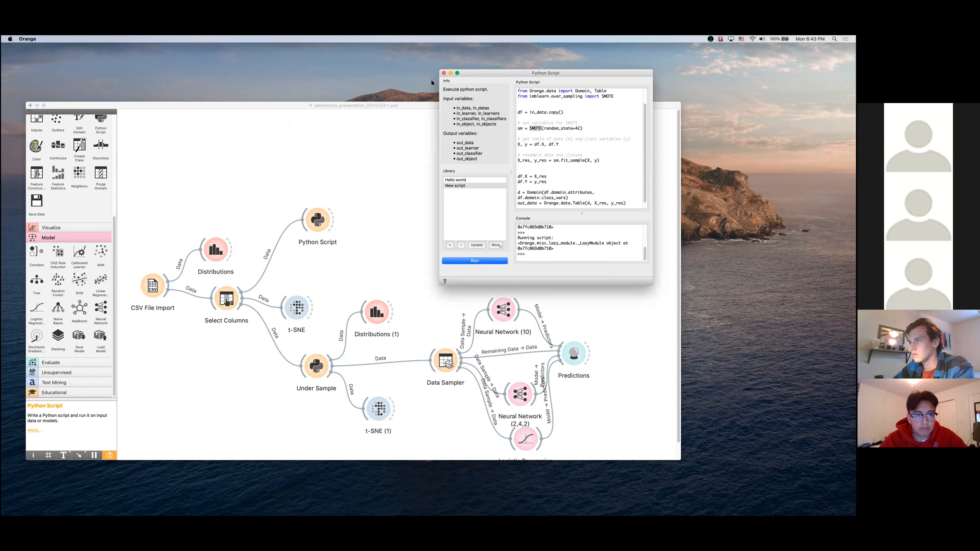
click(444, 73)
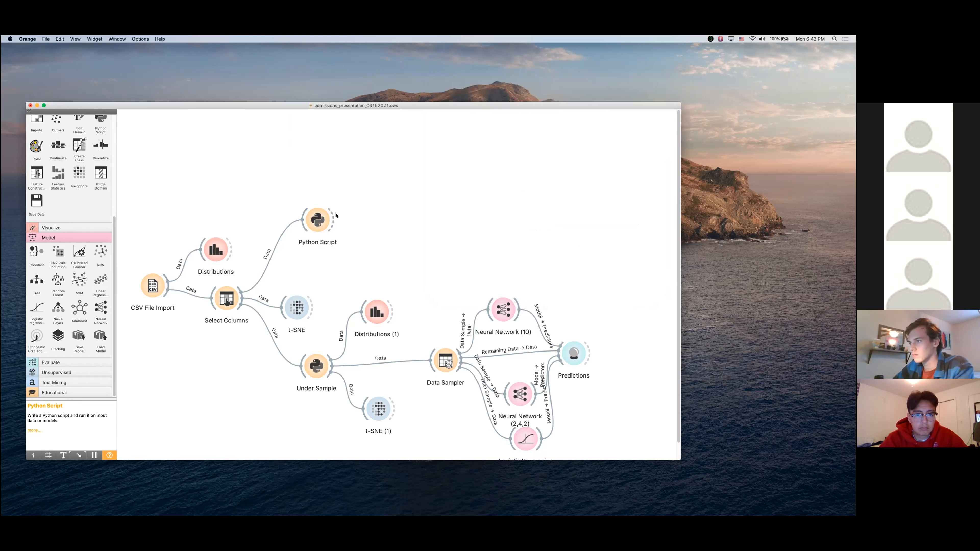
Connect a Distributions widget to Python Script and examine the frequencies of both Admission classes after oversampling
drag(335, 215, 356, 183)
click(383, 224)
double_click(373, 183)
drag(367, 127, 483, 104)
click(588, 160)
mouse_move(588, 160)
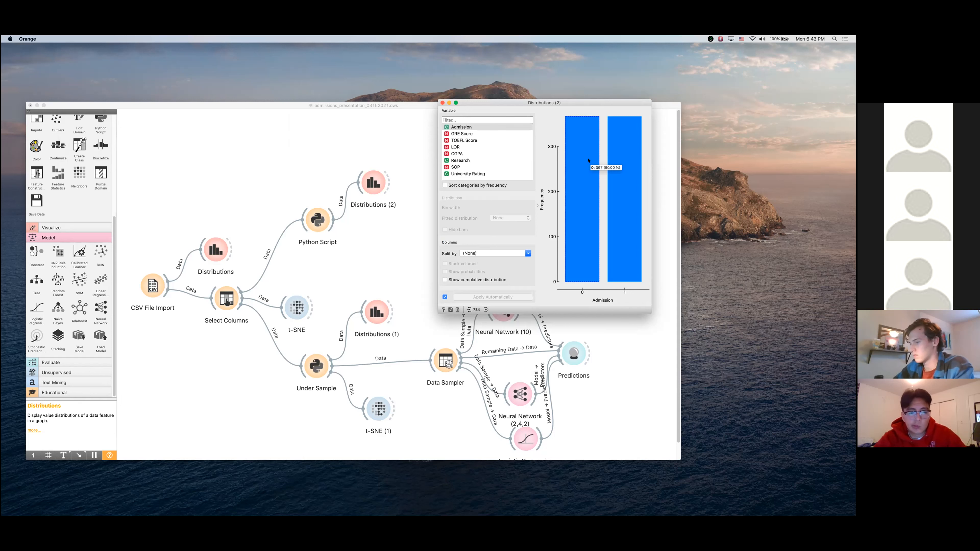
click(624, 156)
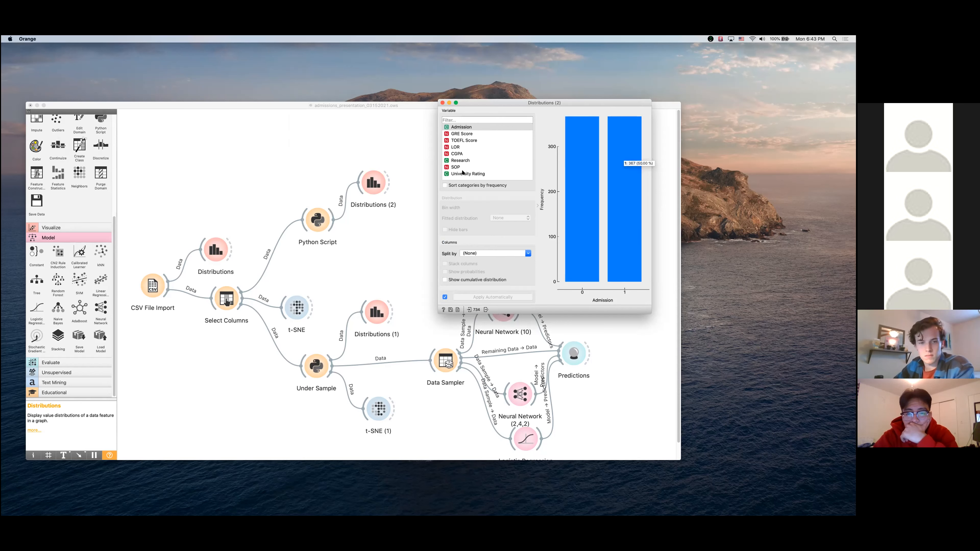
Compare the original Admission distribution side by side with the oversampled one, and close both distribution windows
double_click(217, 250)
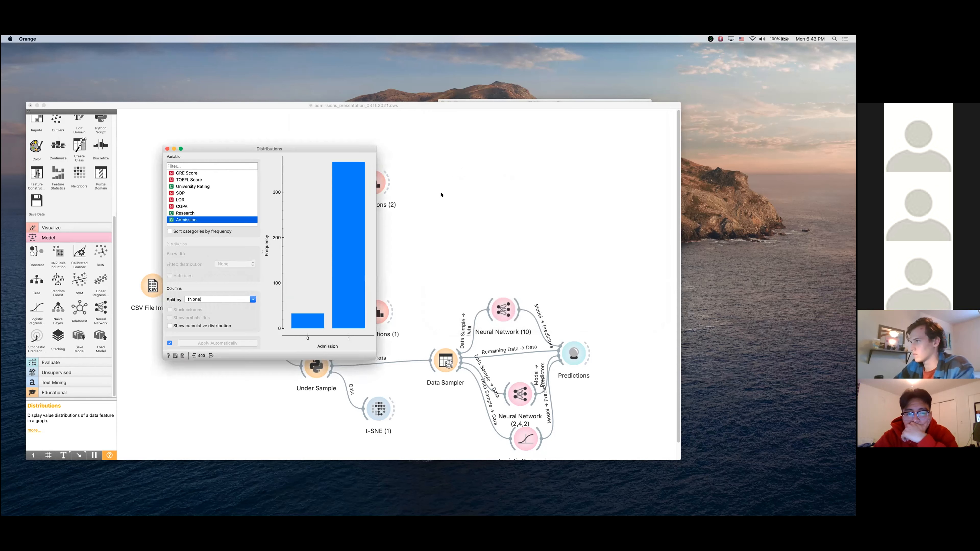
click(464, 100)
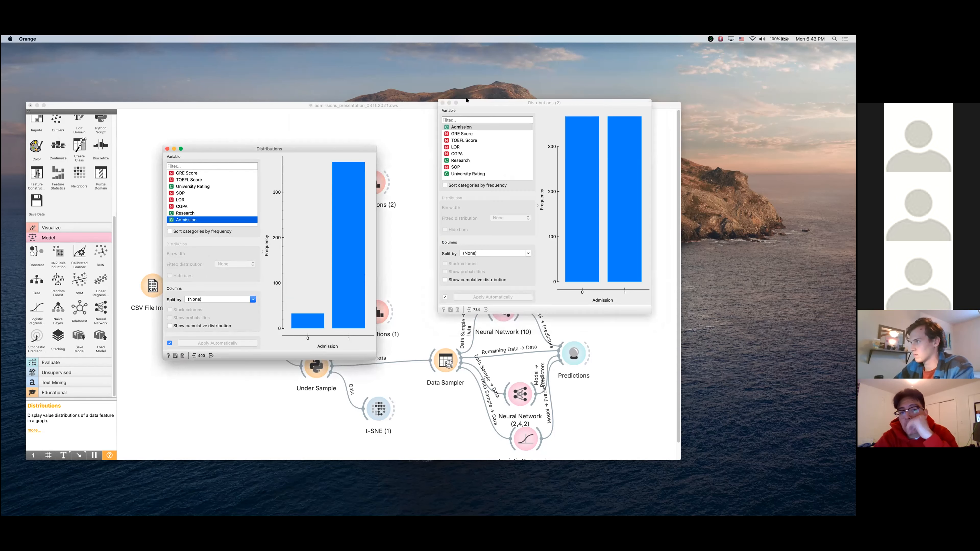
drag(356, 147, 409, 102)
mouse_move(399, 167)
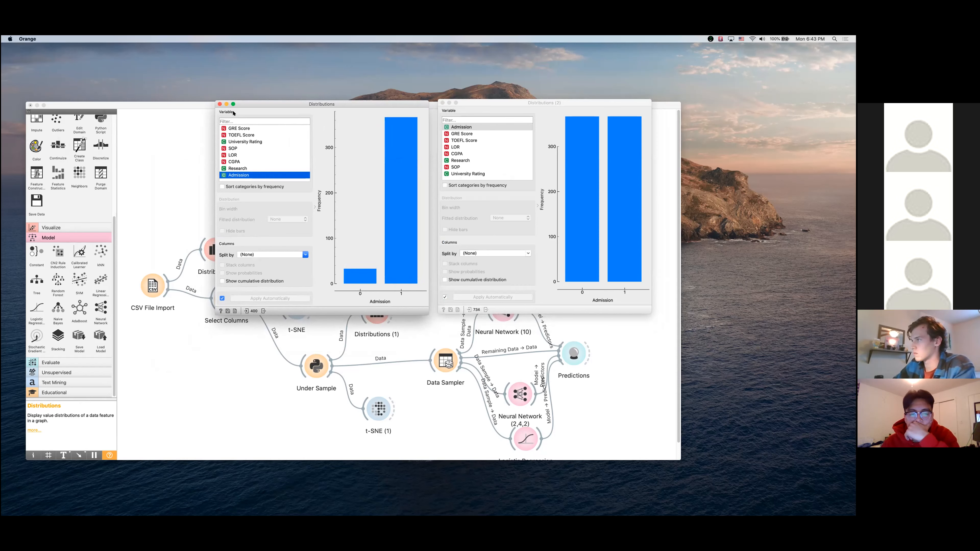
click(221, 104)
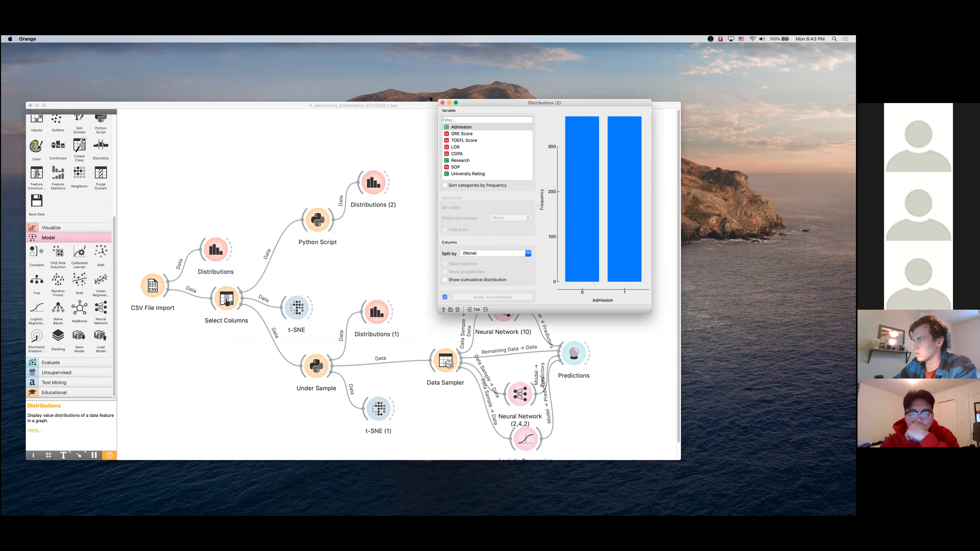
drag(481, 102, 521, 70)
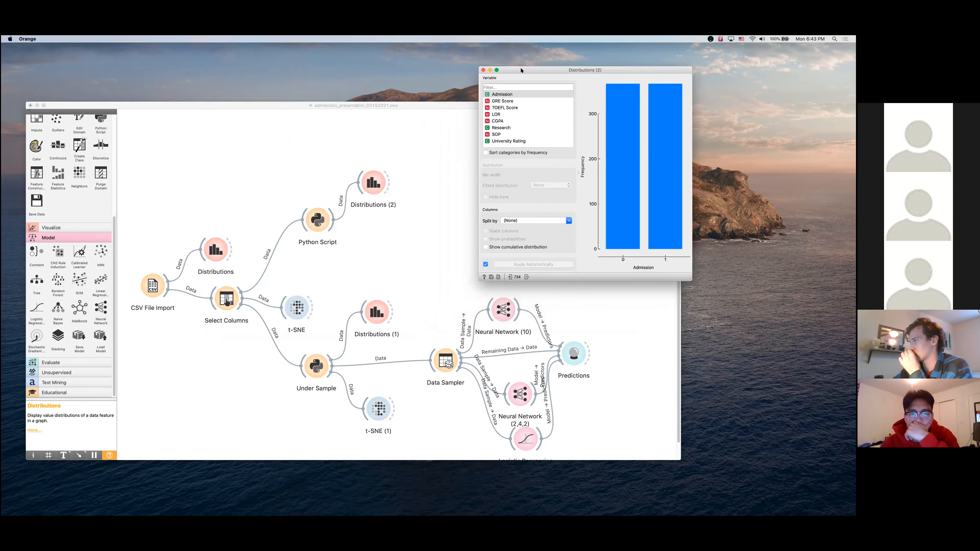
click(483, 70)
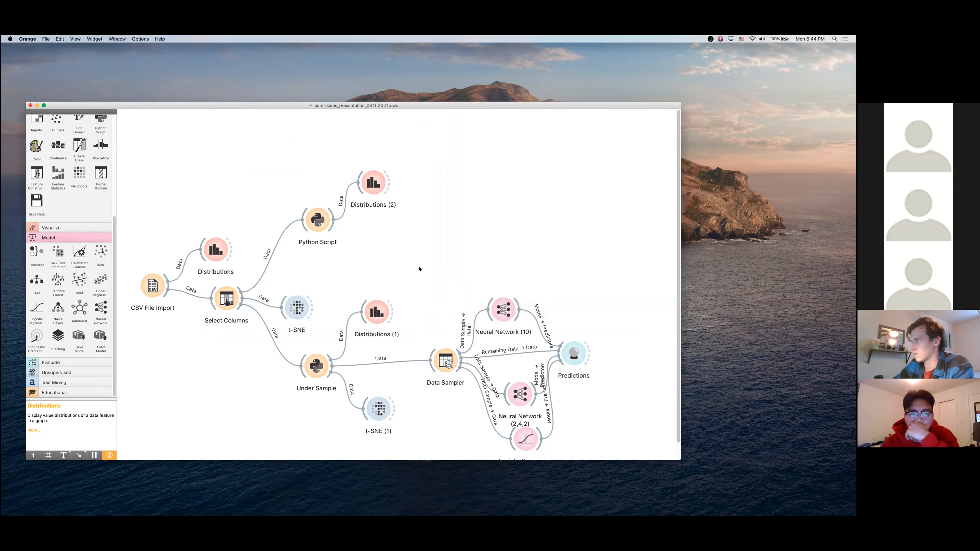
Connect a t-SNE widget to the output of Python Script, below its Distributions widget
scroll(387, 279, down, 2)
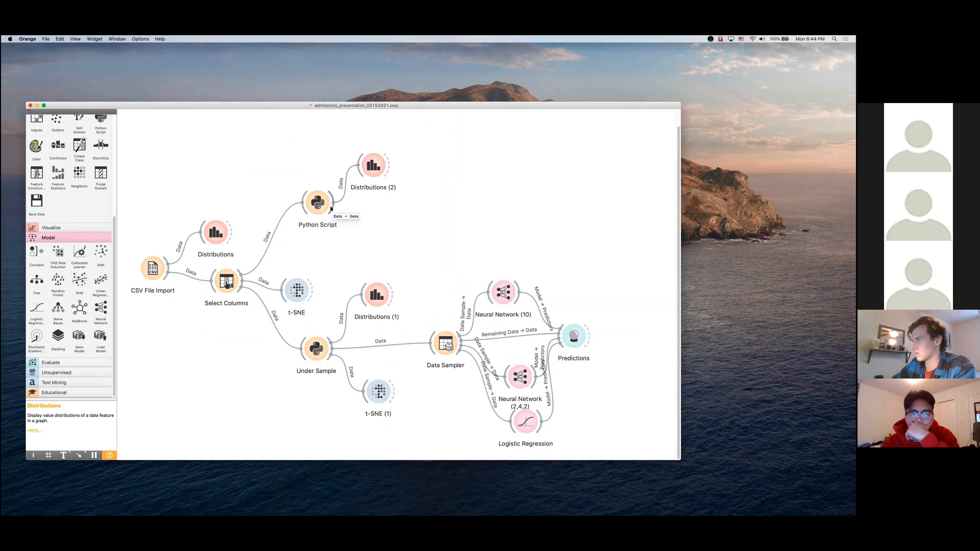
drag(331, 209, 345, 231)
text(t-sn)
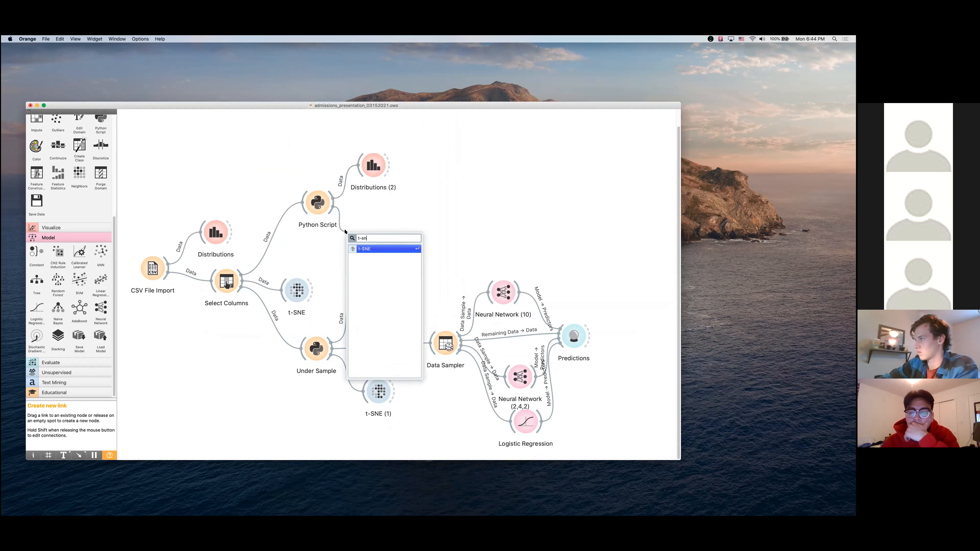
key(Return)
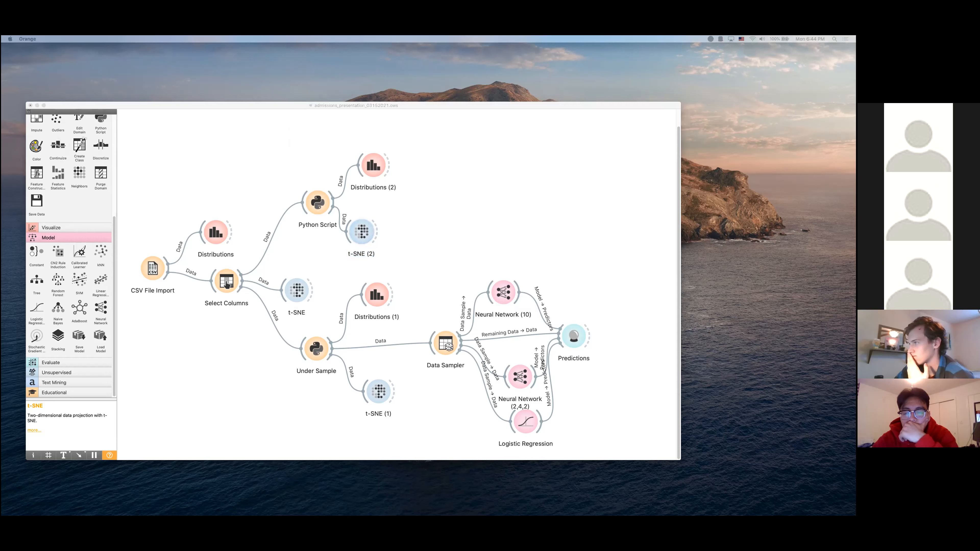
Enlarge the t-SNE plot of the oversampled data, examine how the Admission classes cluster, and close it
drag(855, 123, 415, 122)
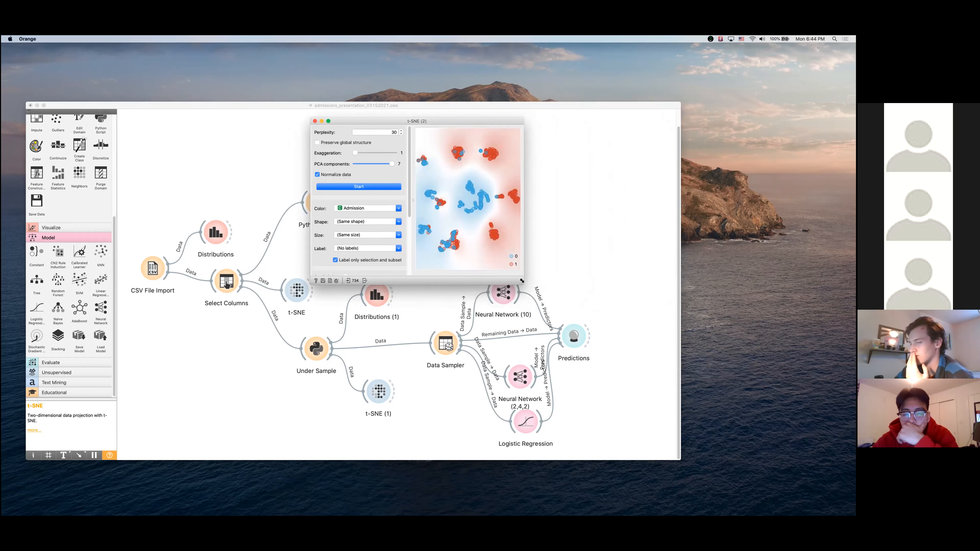
drag(524, 285, 660, 390)
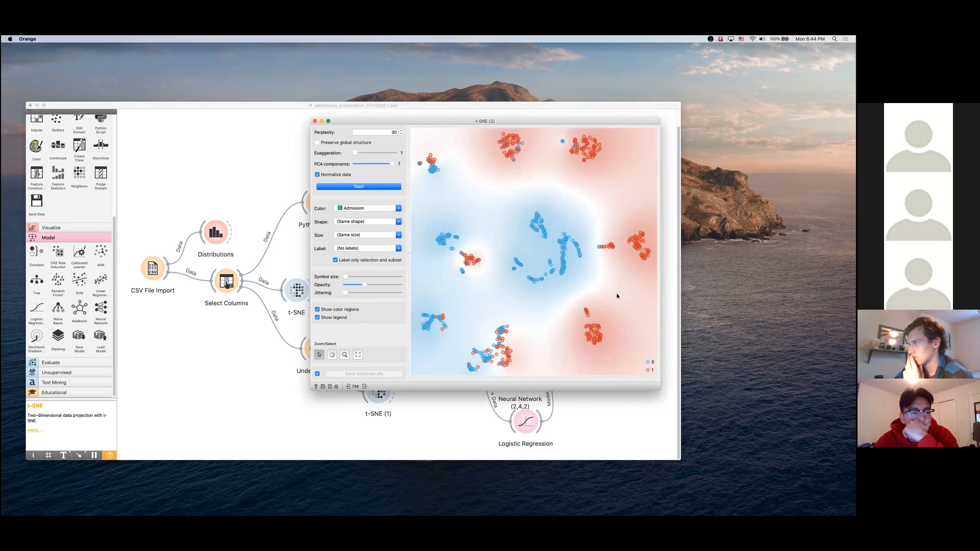
drag(445, 120, 611, 72)
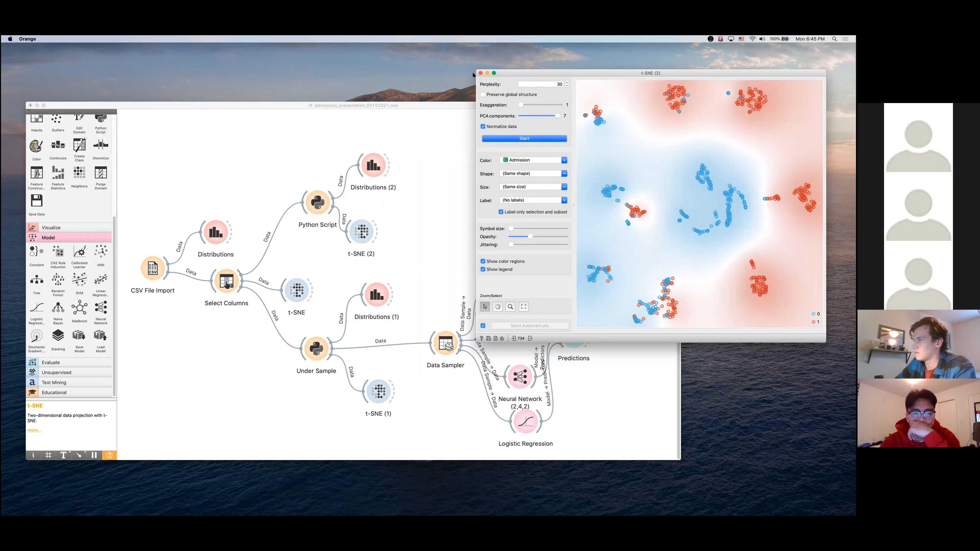
key(super+w)
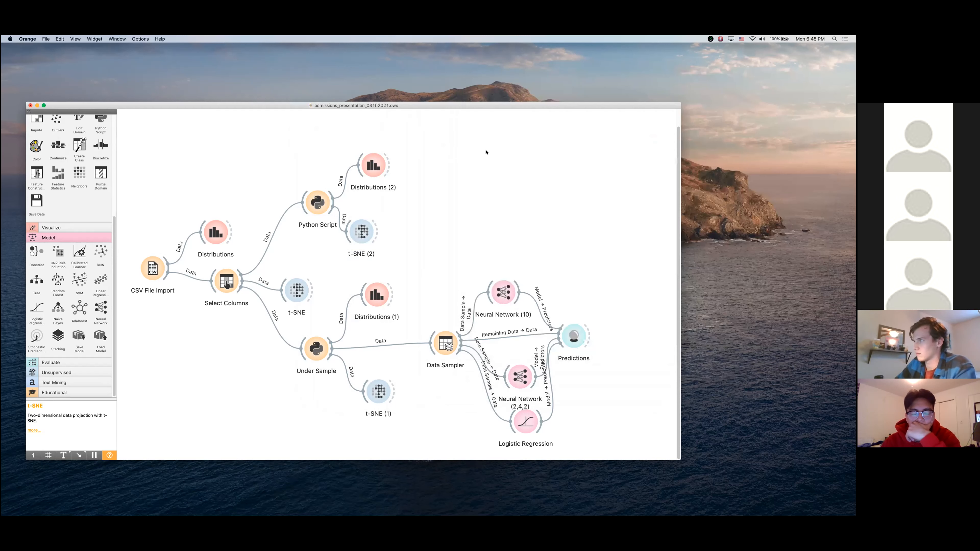
Connect a Data Sampler widget to the output of Distributions (2)
drag(390, 166, 440, 168)
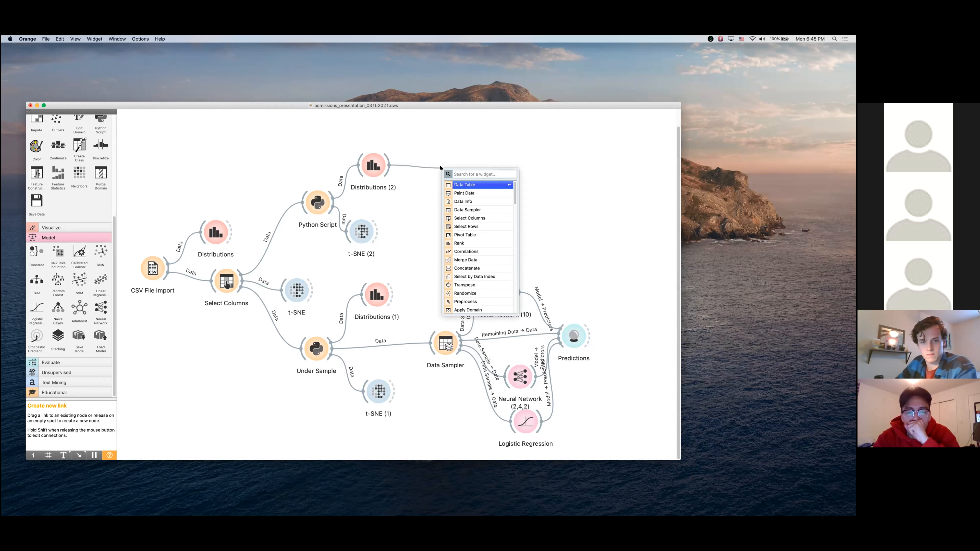
text(d)
key(Down)
key(Down)
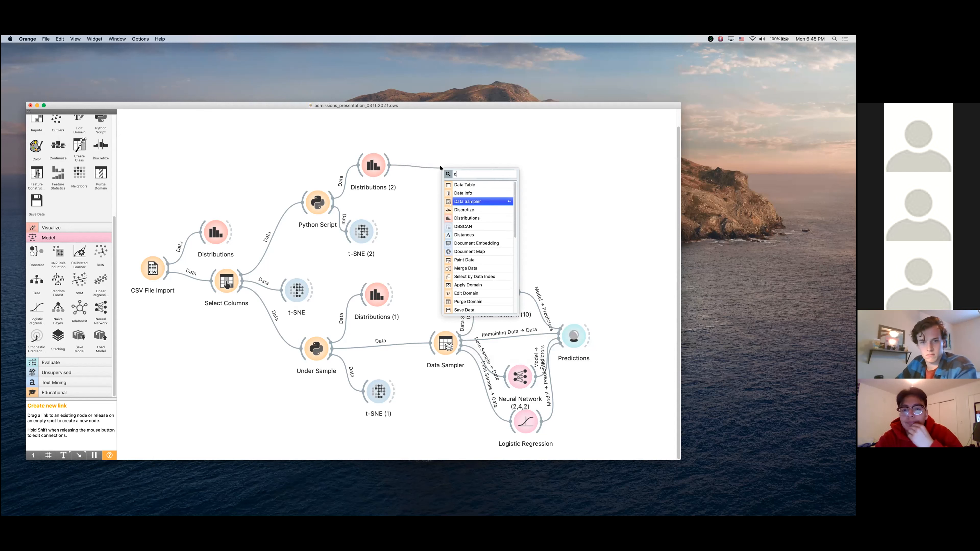
key(Return)
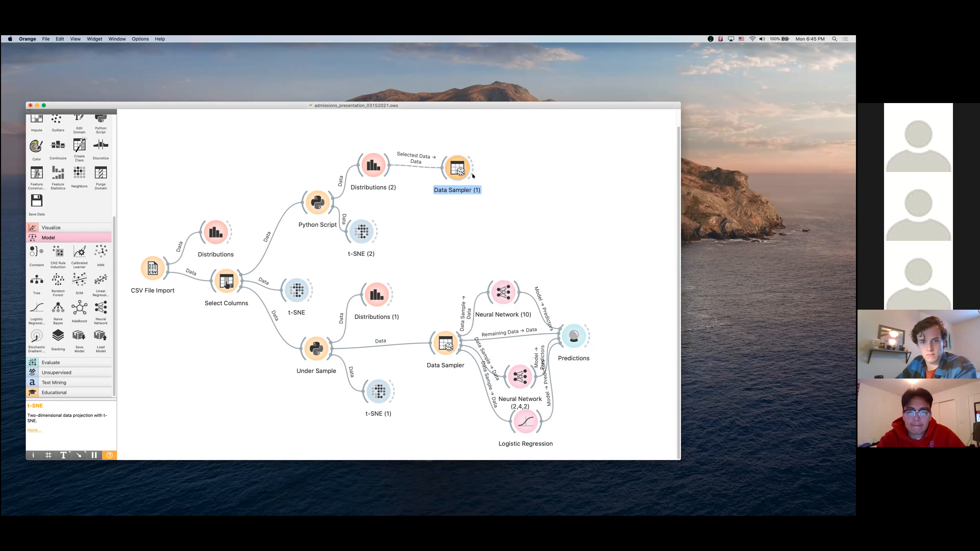
Duplicate Neural Network (10), Neural Network (2,4,2) and Predictions, and place the copies beside Data Sampler (1)
drag(588, 286, 498, 381)
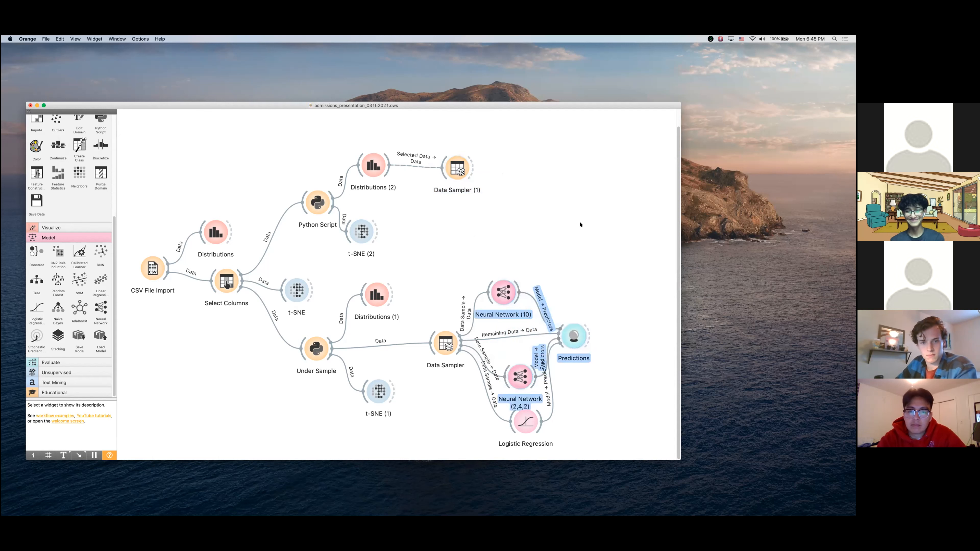
click(568, 194)
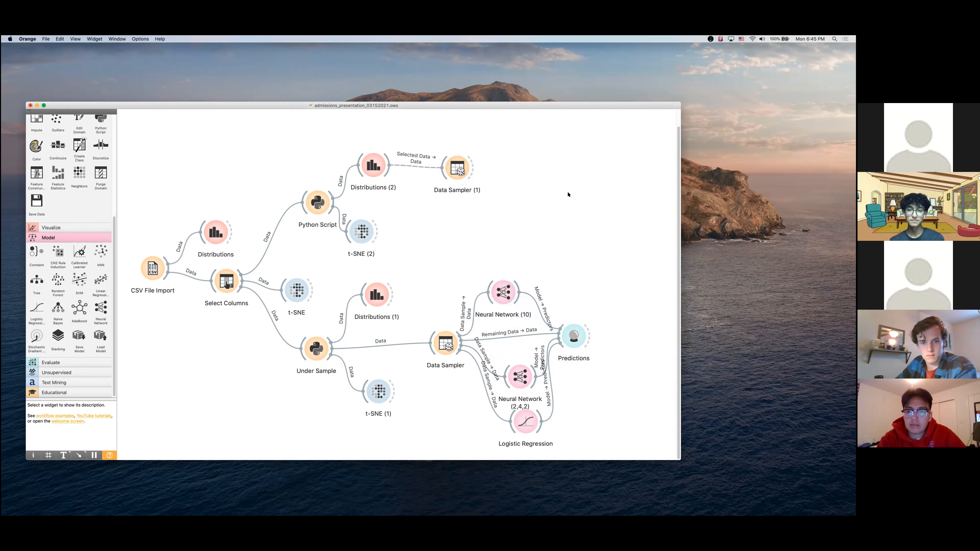
key(super+v)
drag(635, 236, 566, 162)
click(567, 243)
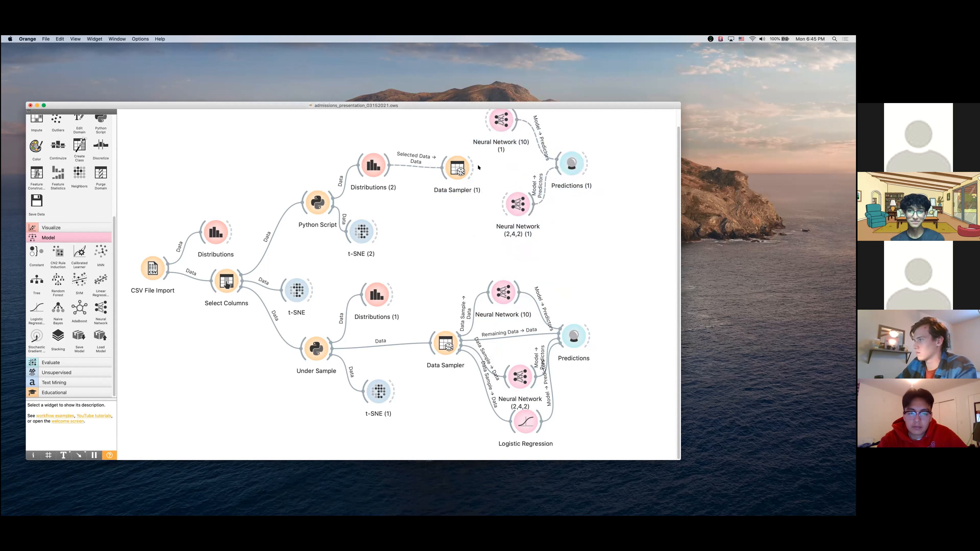
Link Data Sampler (1) to both copied Neural Network widgets and to the copied Predictions widget
scroll(479, 167, up, 2)
drag(473, 185, 487, 137)
drag(473, 188, 502, 219)
drag(473, 185, 558, 180)
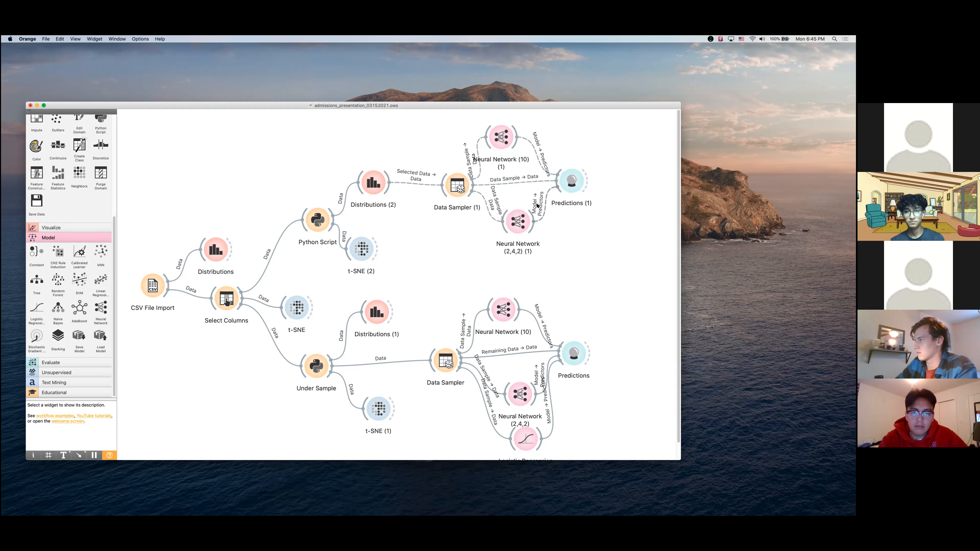
Remove the Distributions (2) link into Data Sampler (1) and feed the sampler directly from Python Script
click(457, 184)
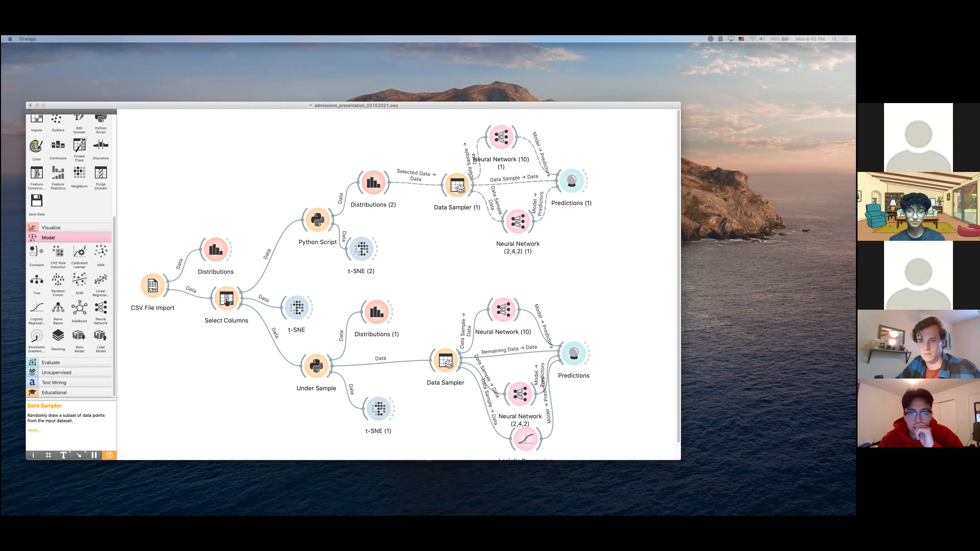
click(415, 237)
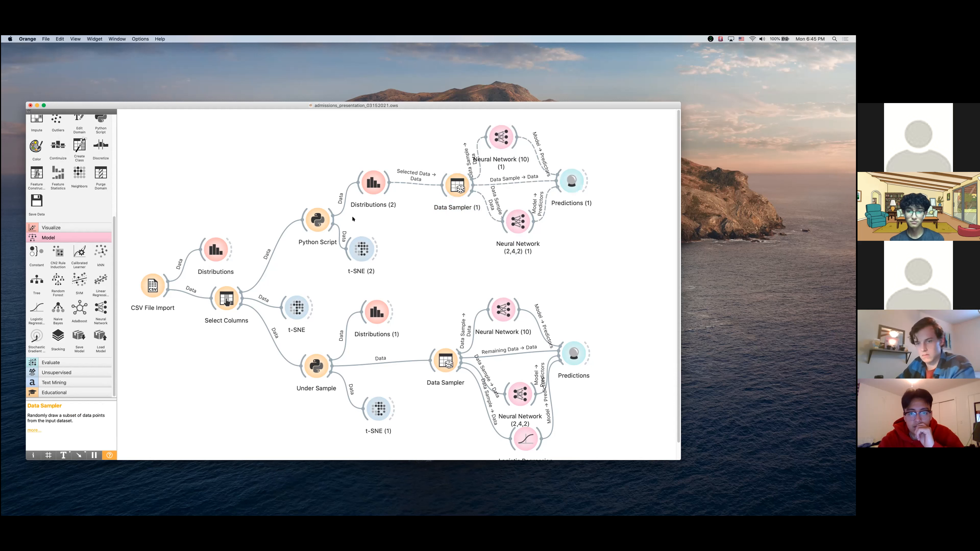
double_click(399, 182)
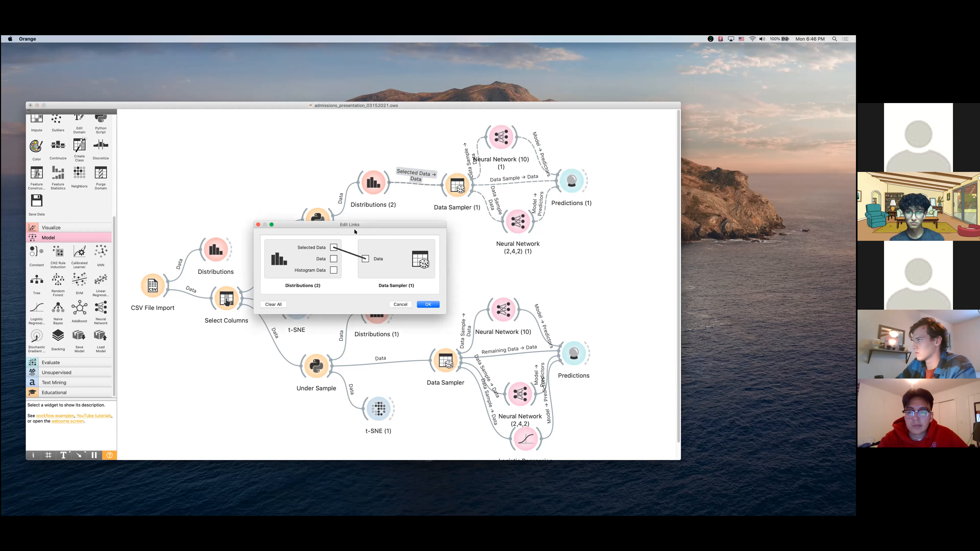
click(349, 253)
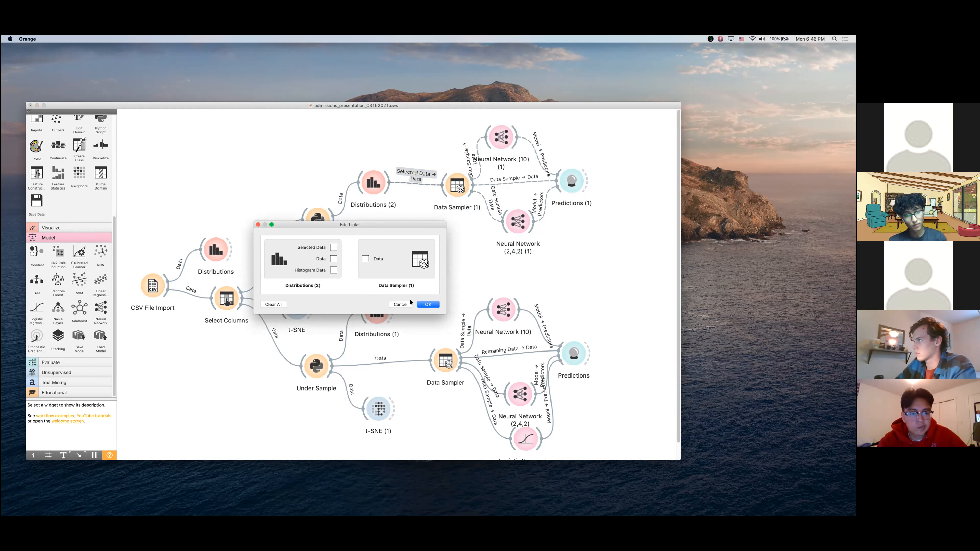
click(428, 304)
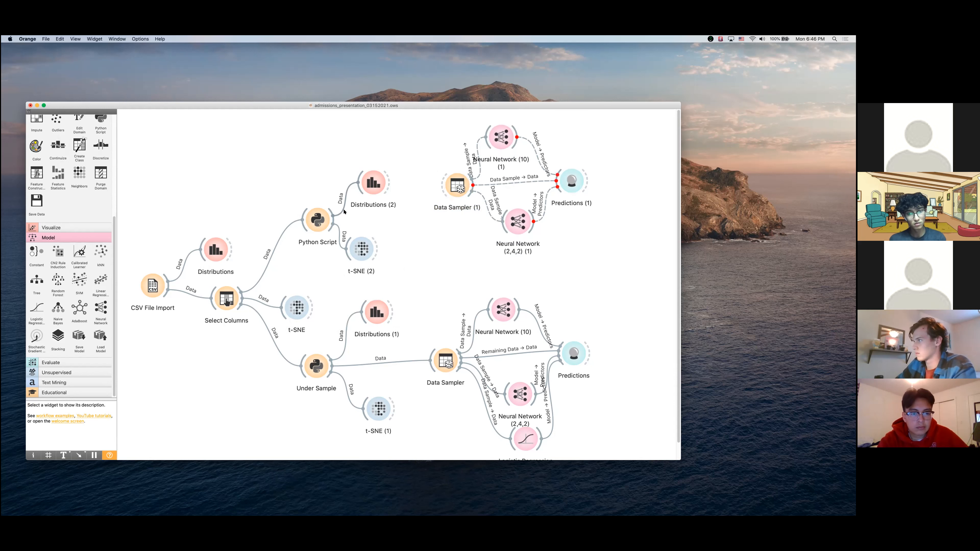
drag(331, 219, 441, 194)
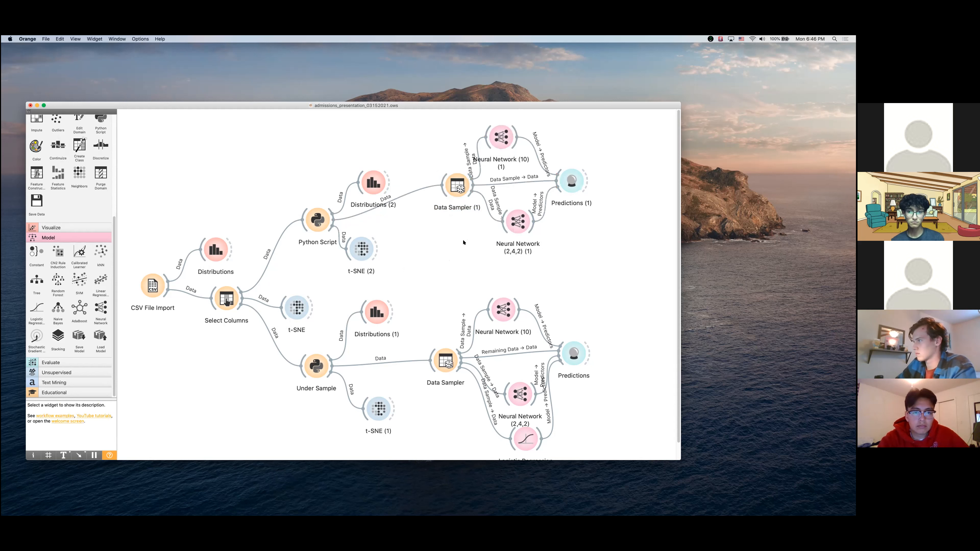
Move Data Sampler (1), its two neural networks and Predictions (1) together slightly lower on the canvas
drag(602, 123, 447, 255)
drag(518, 225, 519, 259)
click(583, 268)
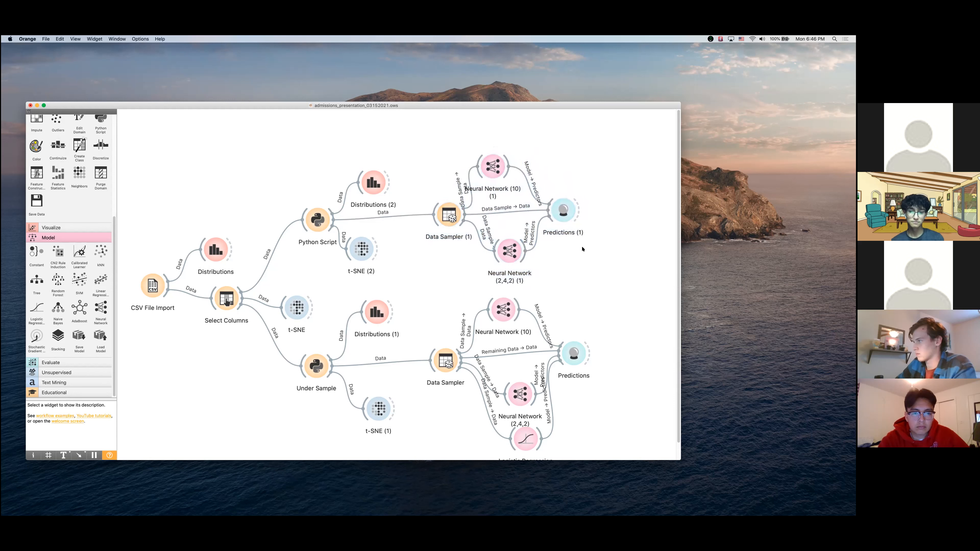
Set Neural Network (2,4,2) (1) to hidden layers 2,4,2 and name its model Neural Network (2,4,2)
double_click(518, 251)
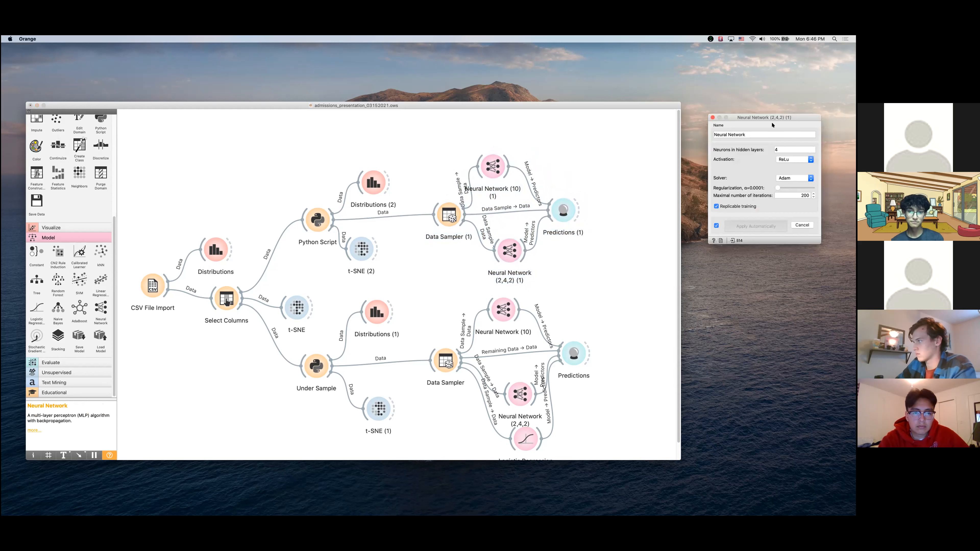
click(773, 149)
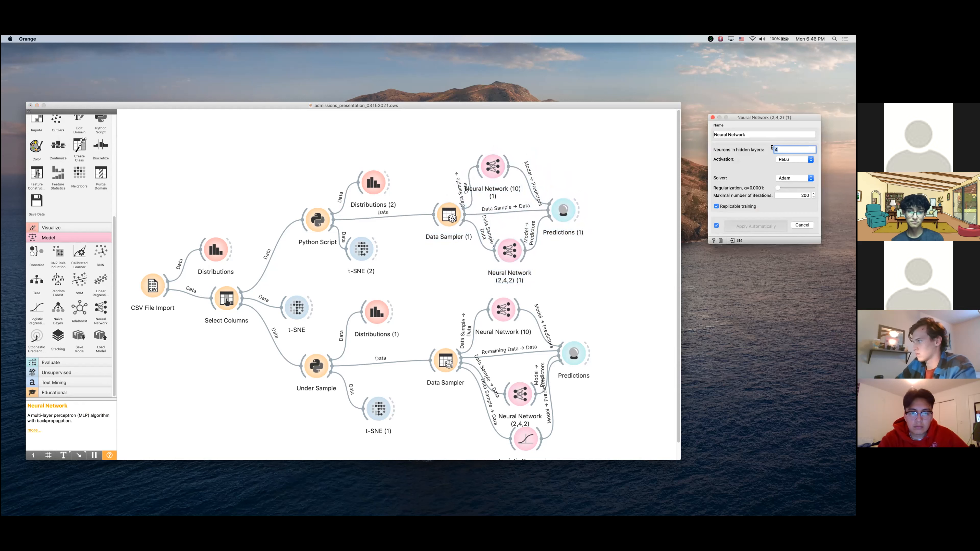
text(2,4,2)
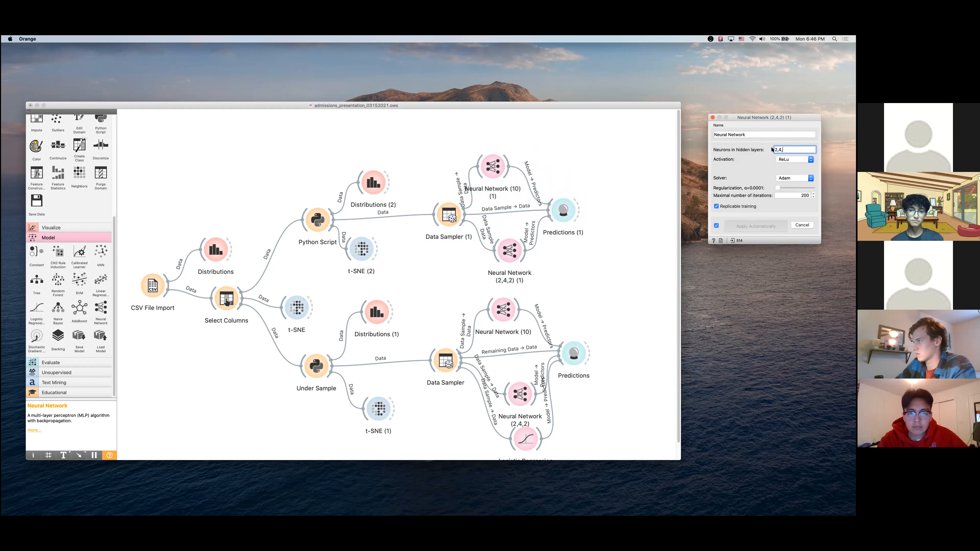
click(769, 135)
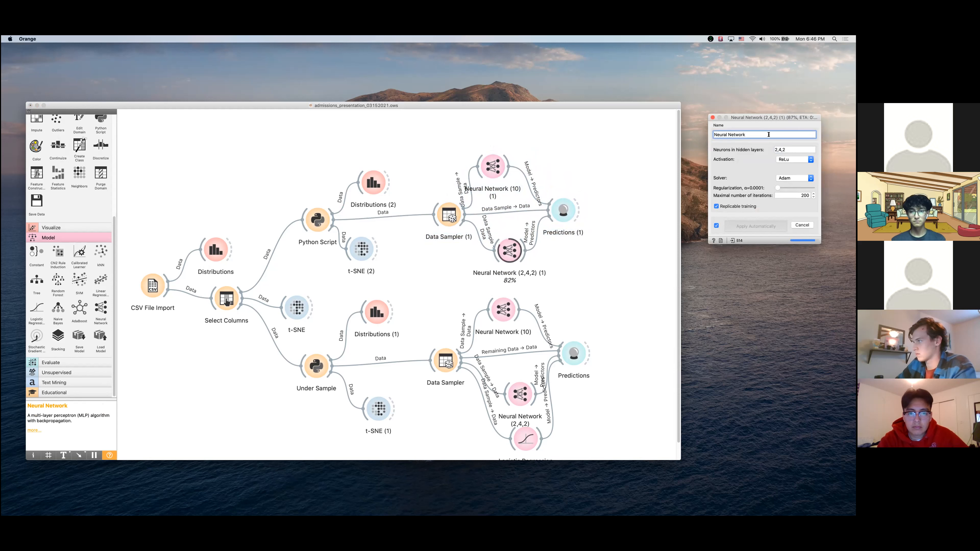
text((2,4,2)
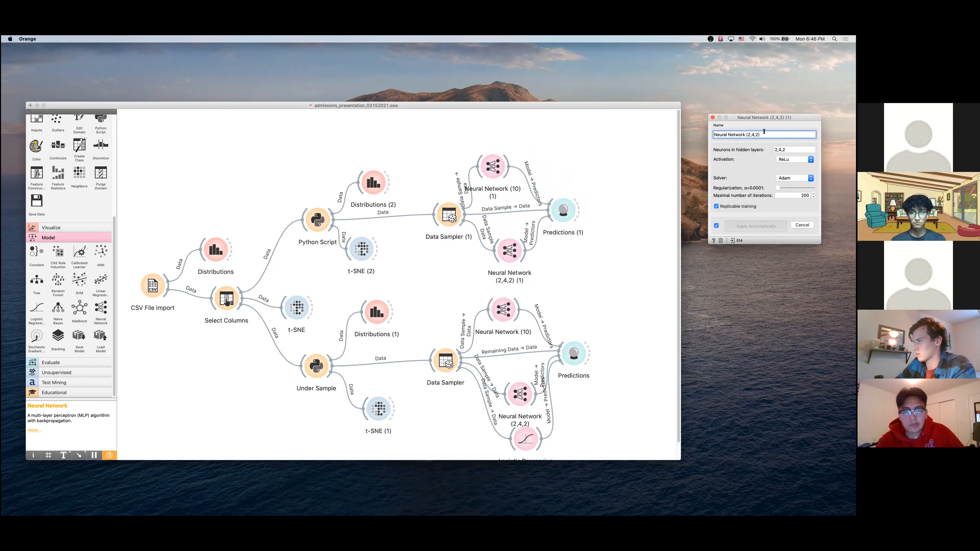
click(712, 118)
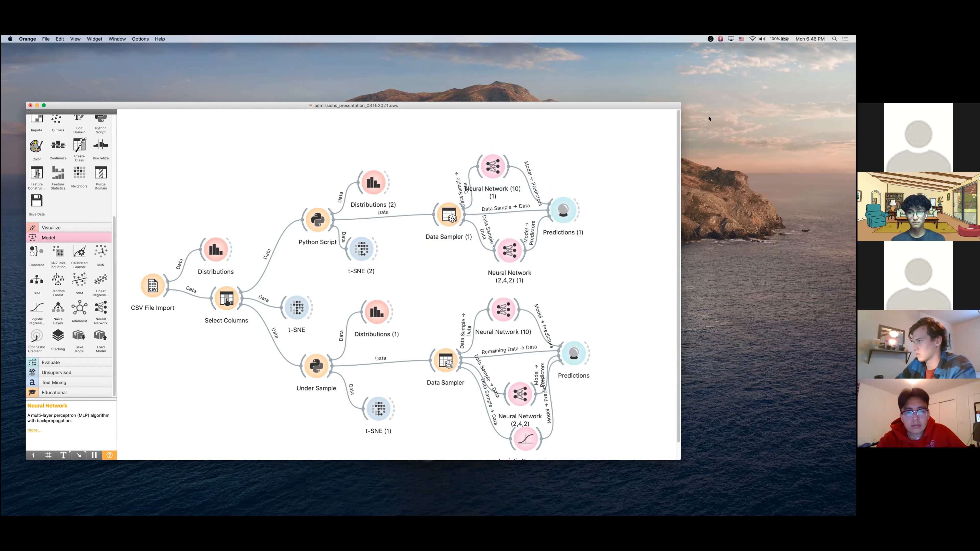
Compare the evaluation scores of both neural networks in Predictions (1)
double_click(564, 210)
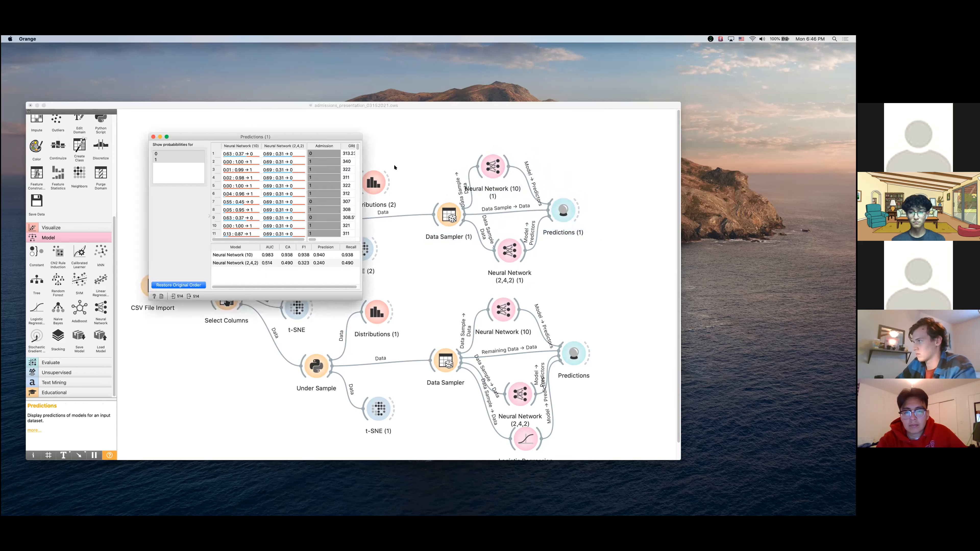
drag(330, 140, 649, 147)
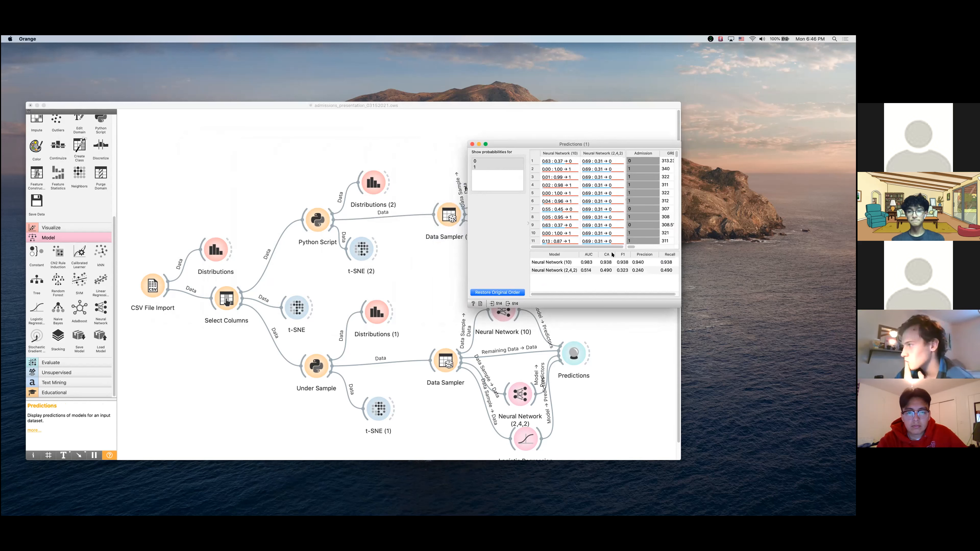
click(606, 262)
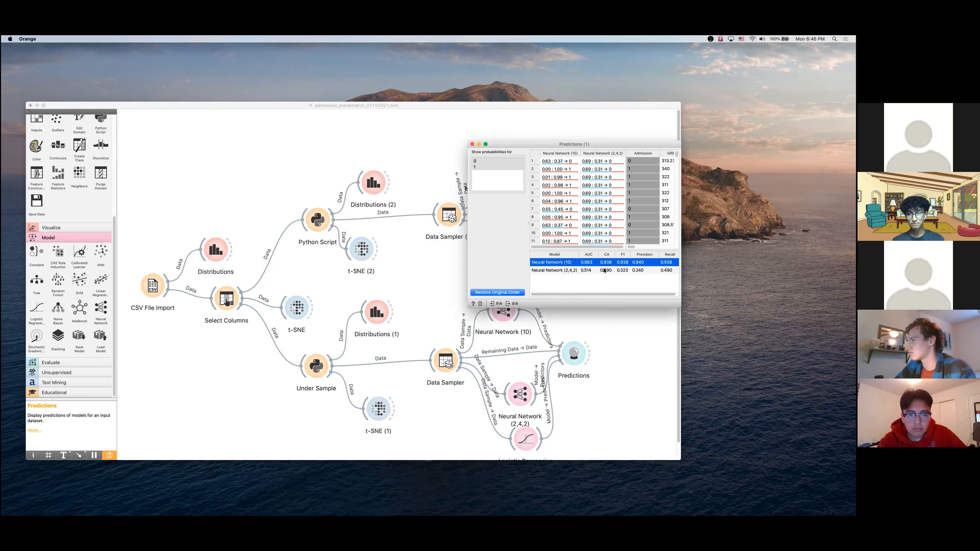
click(472, 144)
Check the activation options of Neural Network (2,4,2) (1), keeping ReLu
double_click(505, 248)
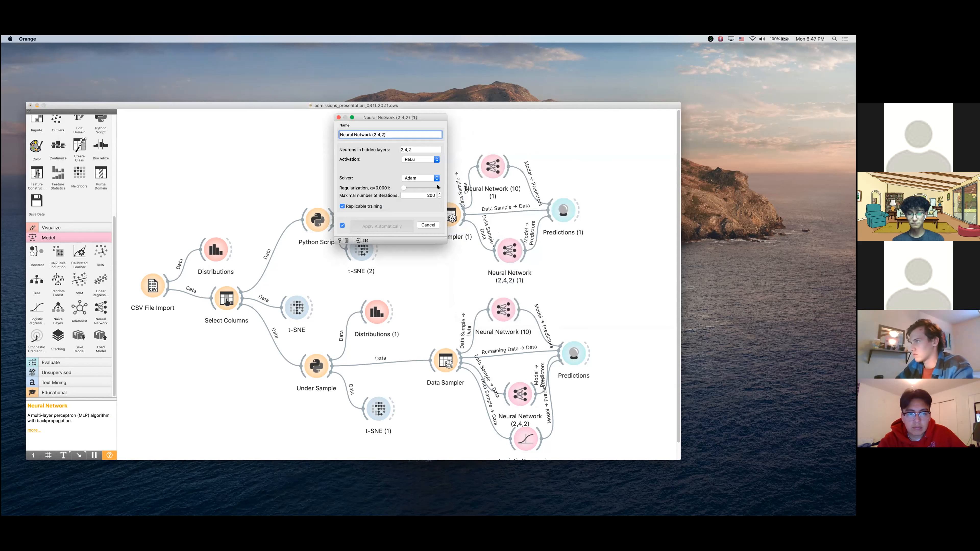
click(422, 159)
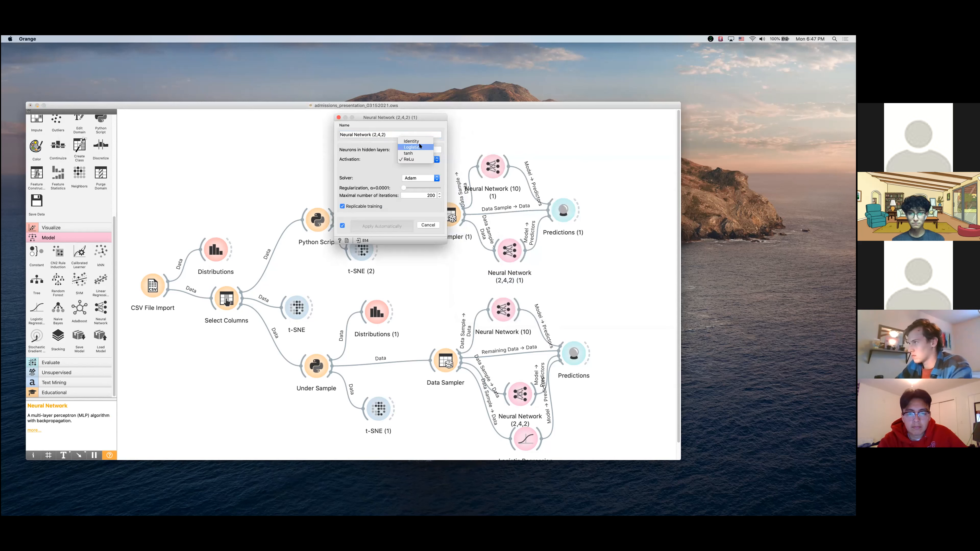
click(410, 159)
click(339, 118)
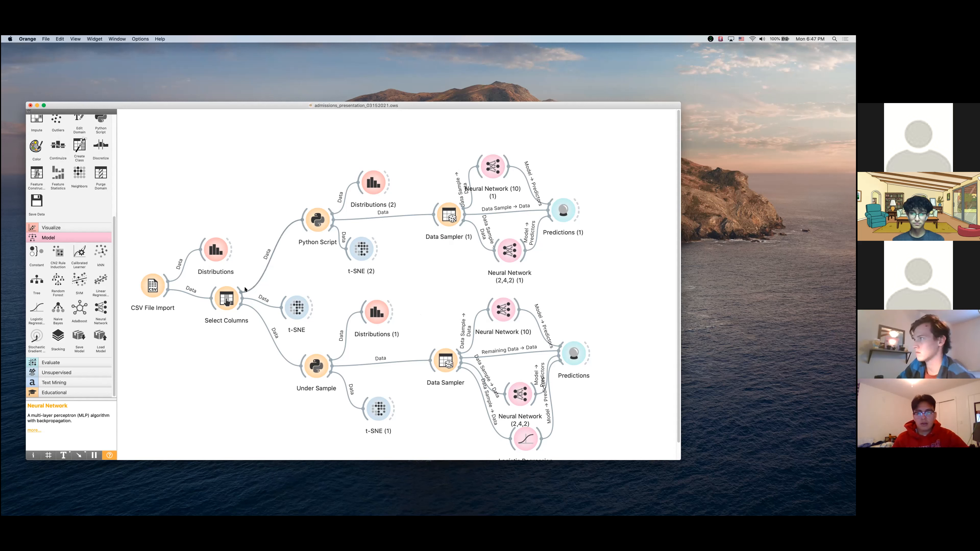
Remove University Rating from the features in Select Columns, leaving it among the available variables
double_click(227, 299)
drag(258, 150, 548, 131)
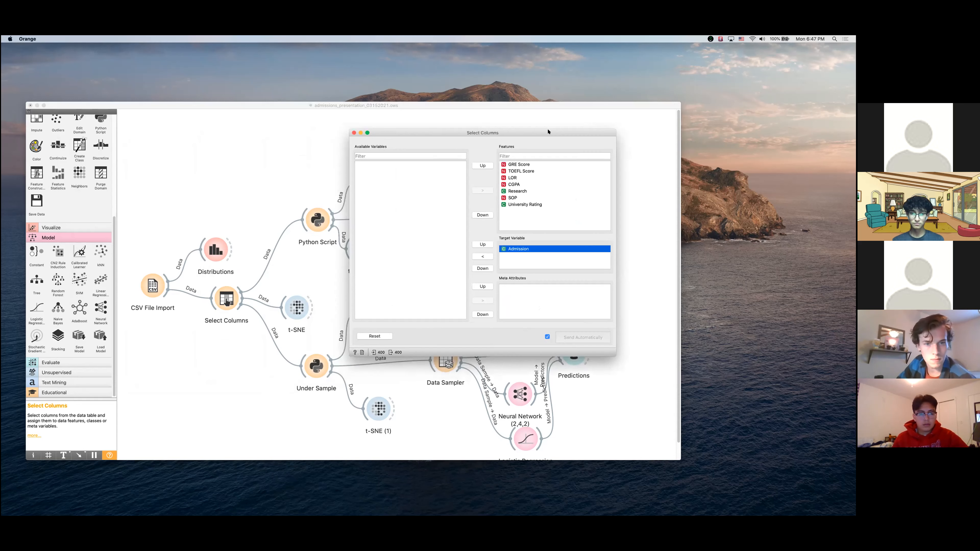
click(523, 205)
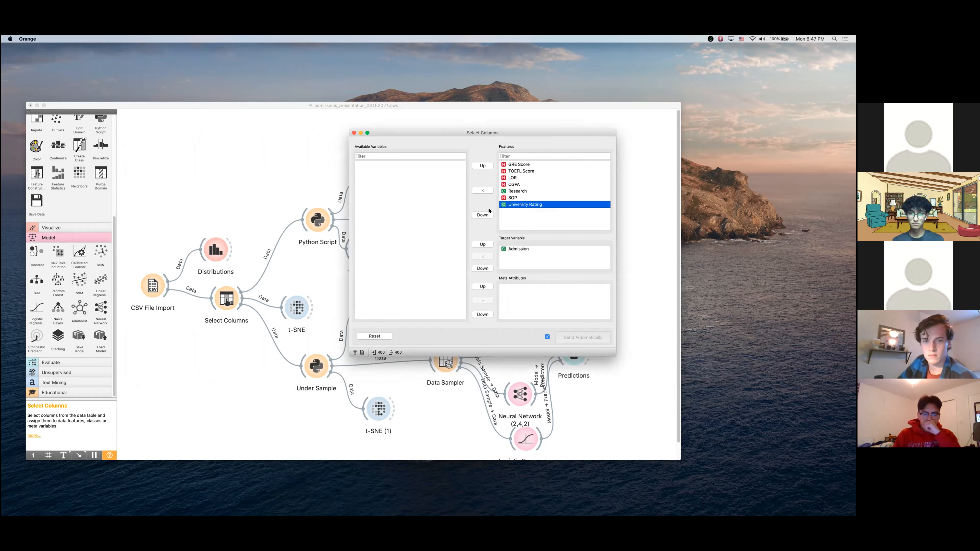
click(478, 190)
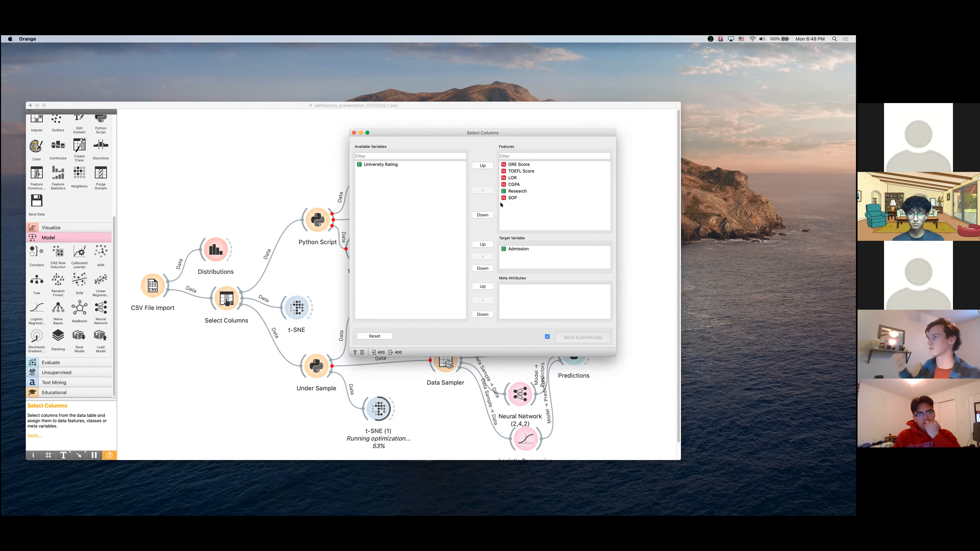
click(354, 133)
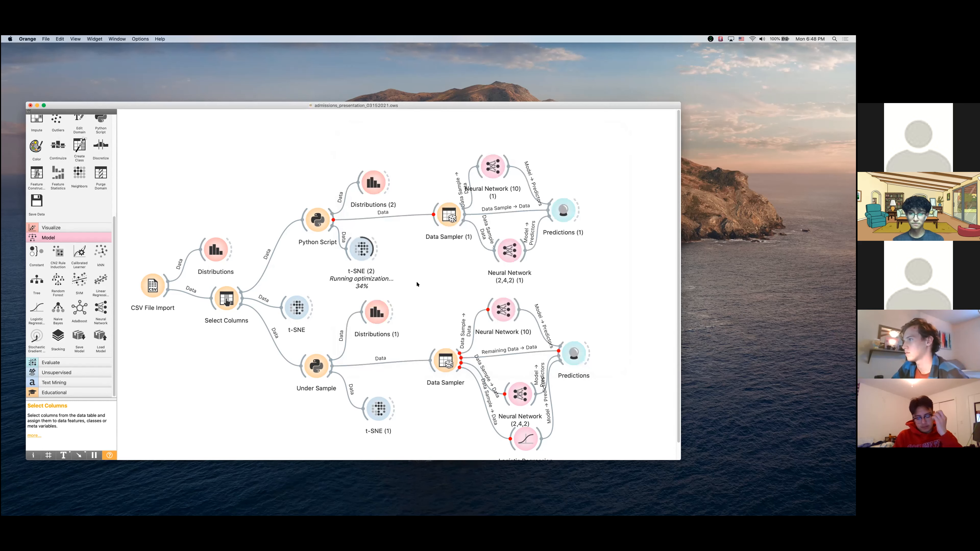
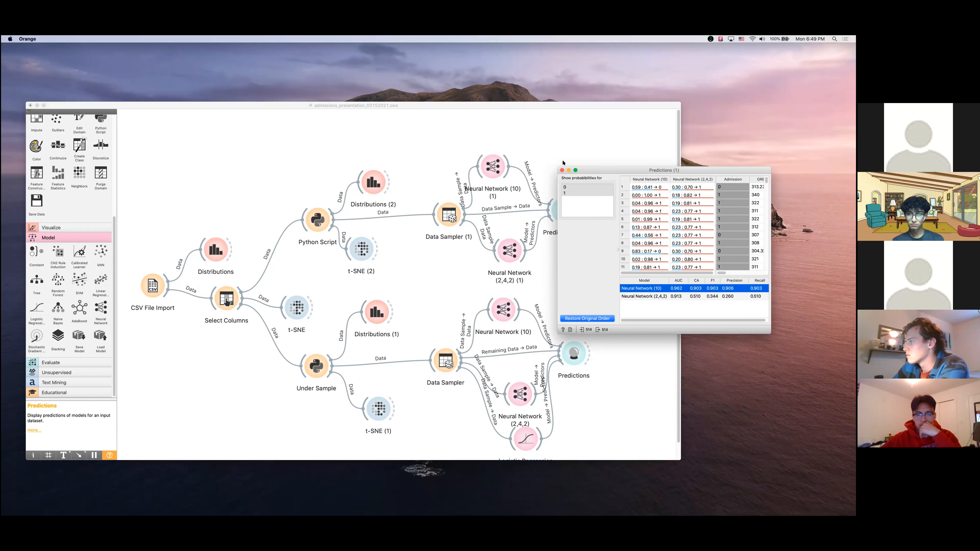
Check the variable assignment in Select Columns and examine the t-SNE (1) plot of the undersampled data
click(561, 170)
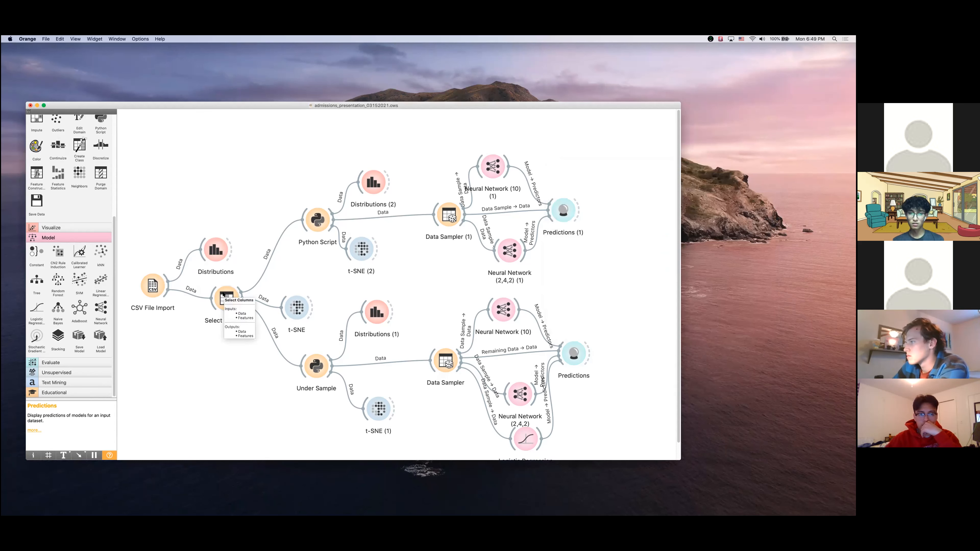
double_click(223, 294)
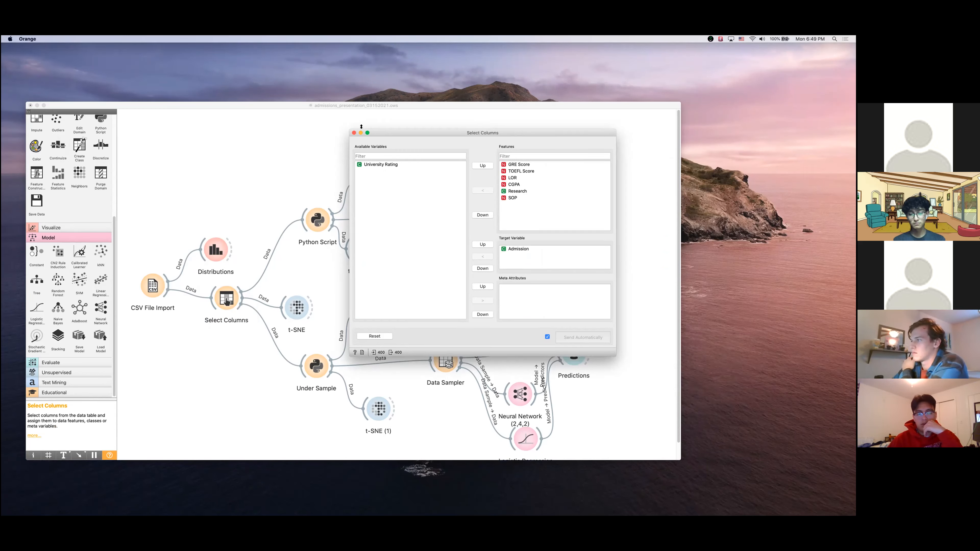
click(354, 132)
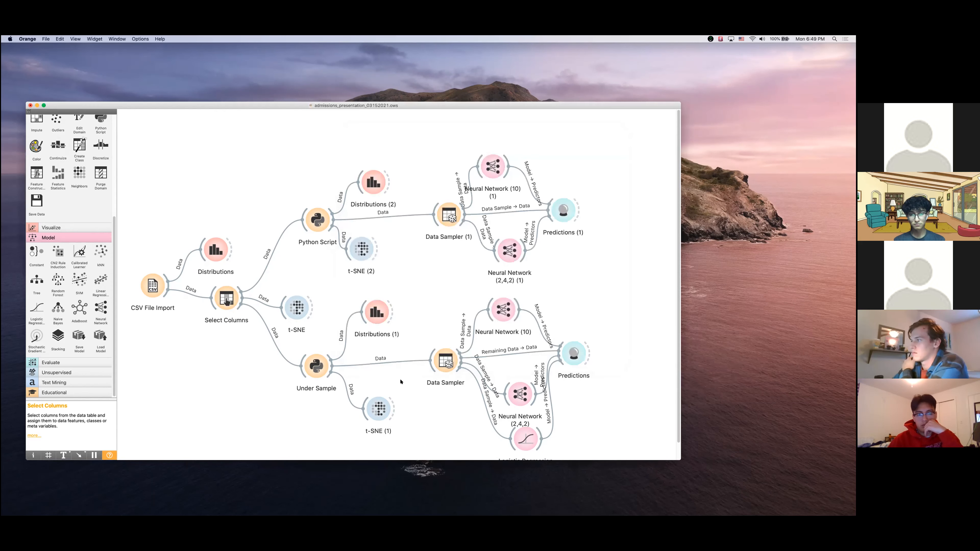
double_click(378, 423)
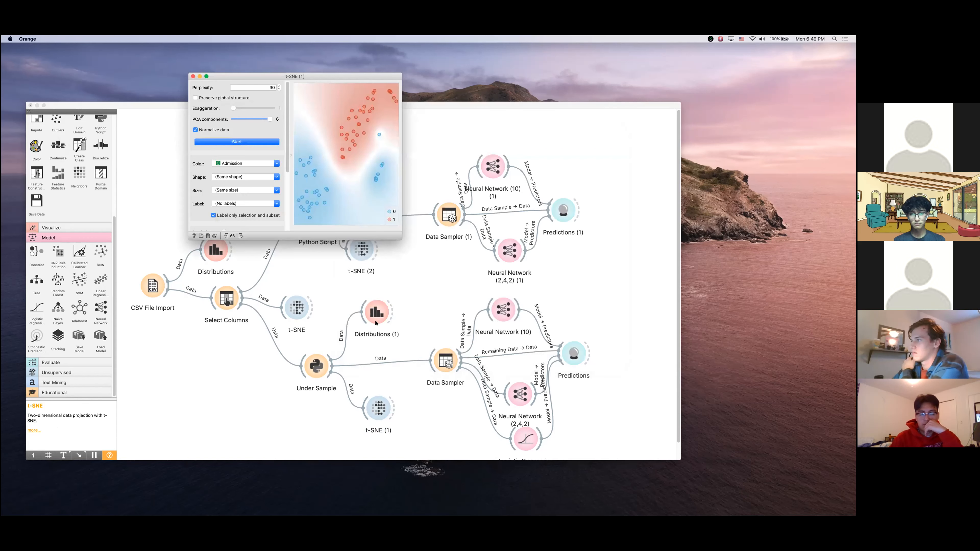
drag(319, 76, 453, 88)
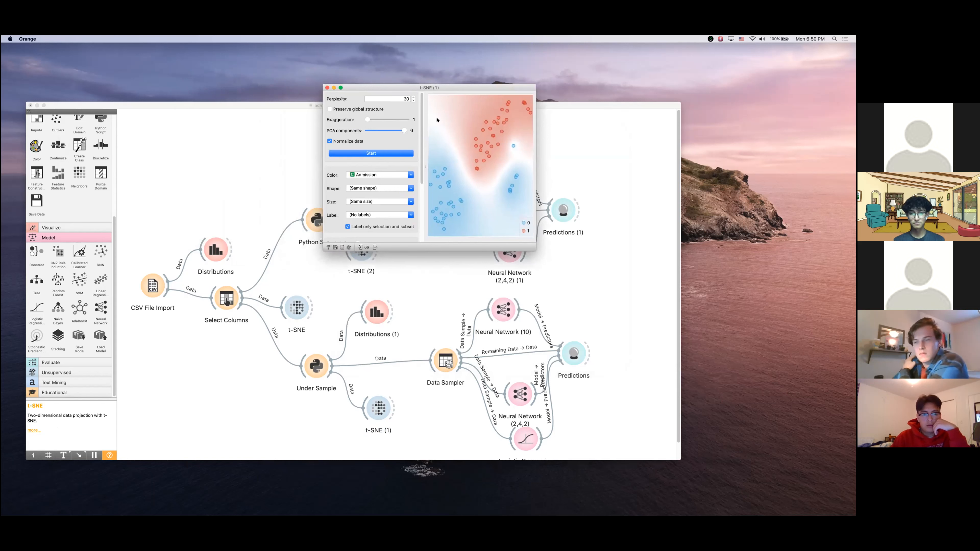
click(326, 88)
Compare the neural network and logistic regression scores in Predictions for the undersampled data
double_click(571, 353)
drag(287, 139, 706, 170)
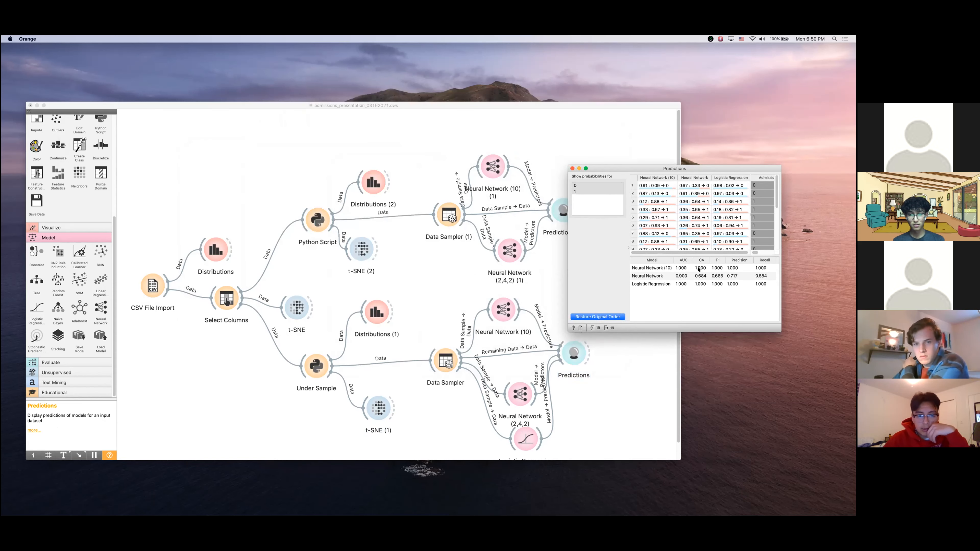
click(699, 276)
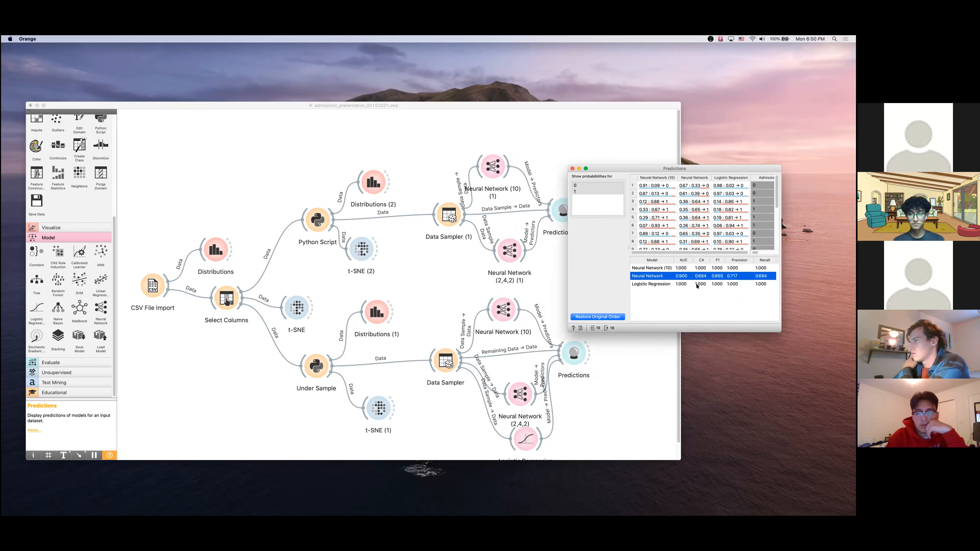
click(697, 284)
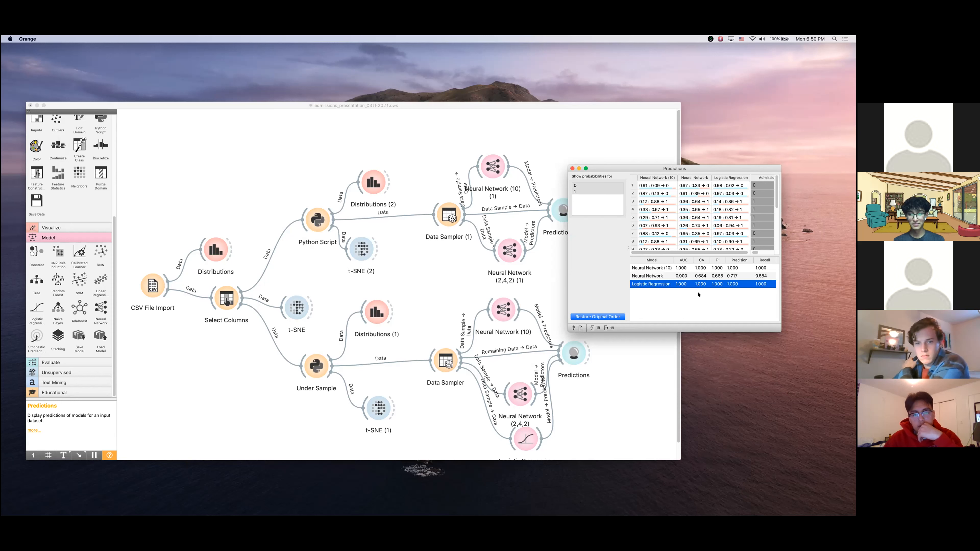
click(571, 169)
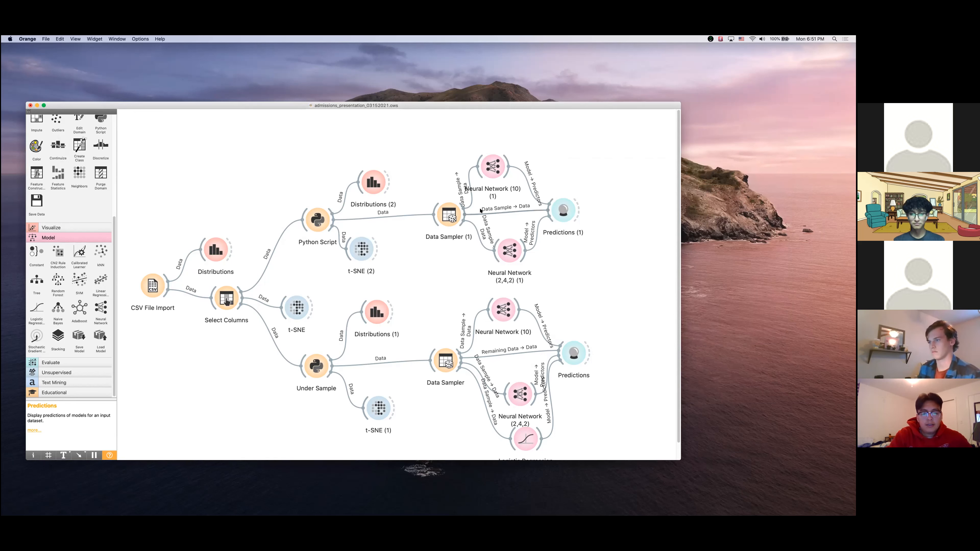
Add an SVM widget fed by Data Sampler (1) and link its model to Predictions (1)
click(499, 171)
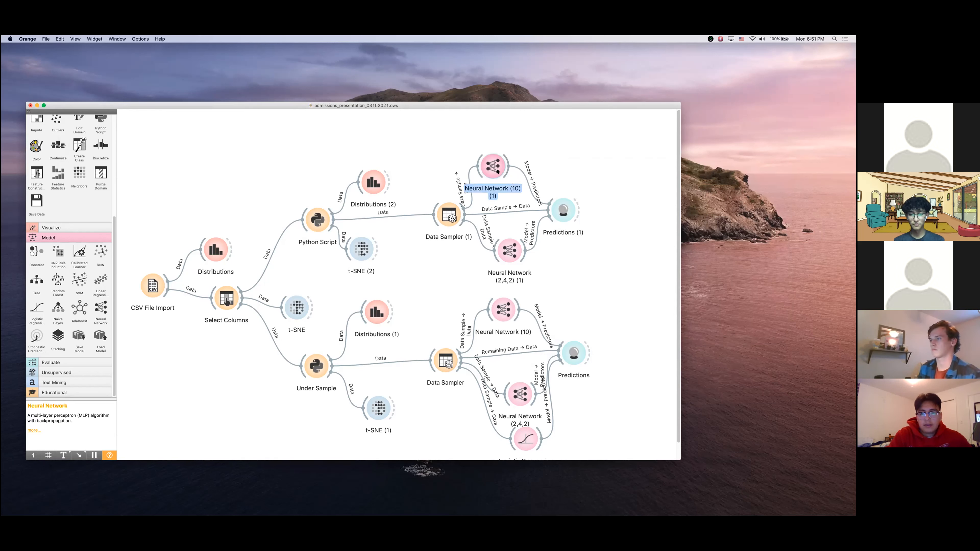
drag(462, 204, 479, 129)
text(svm)
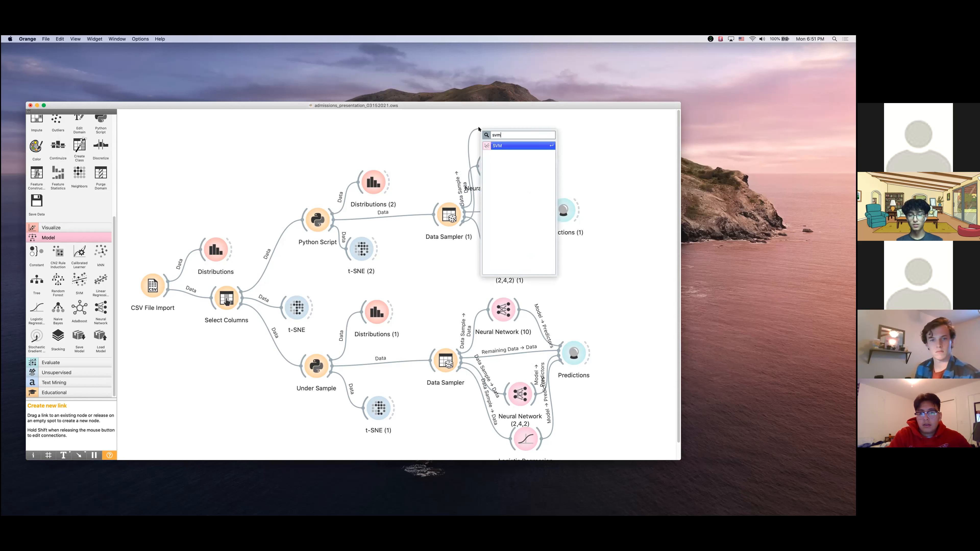
key(Return)
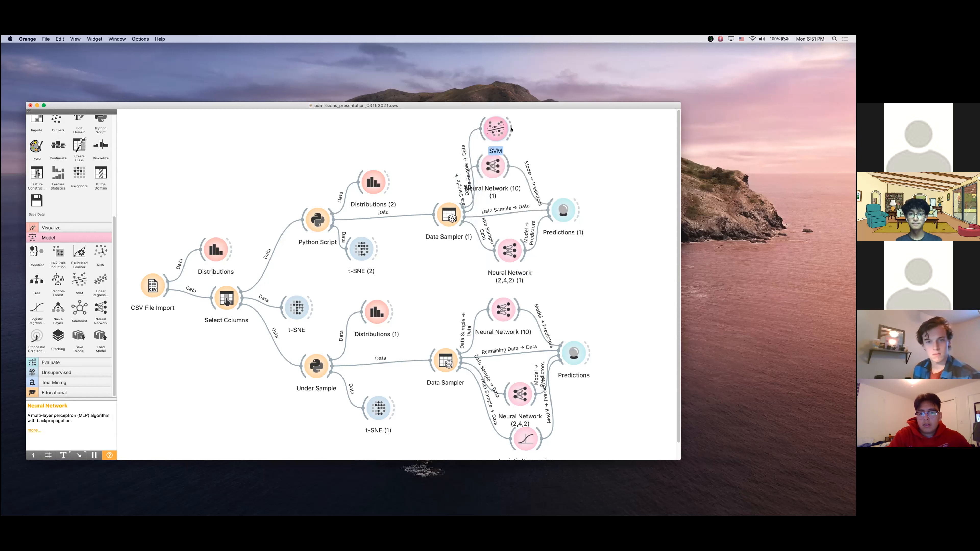
drag(511, 129, 550, 209)
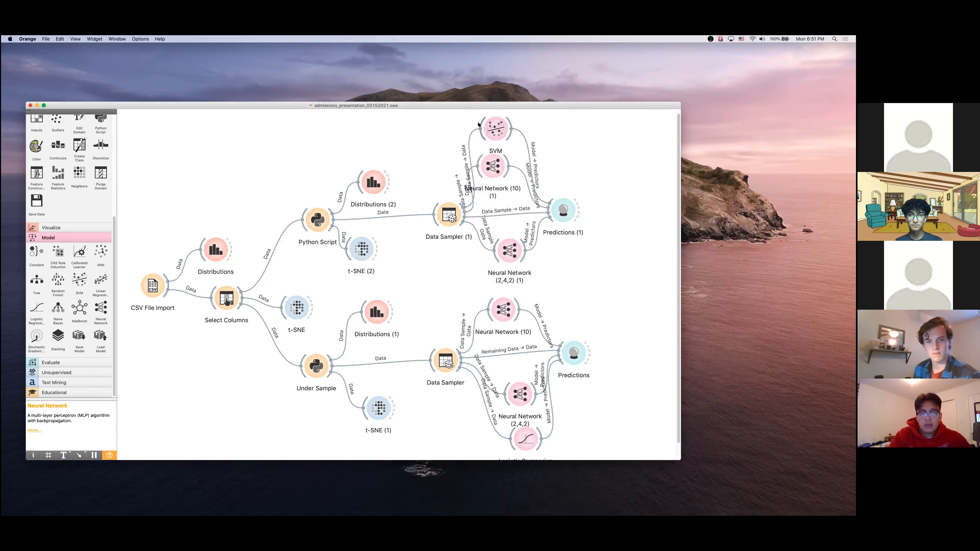
double_click(496, 129)
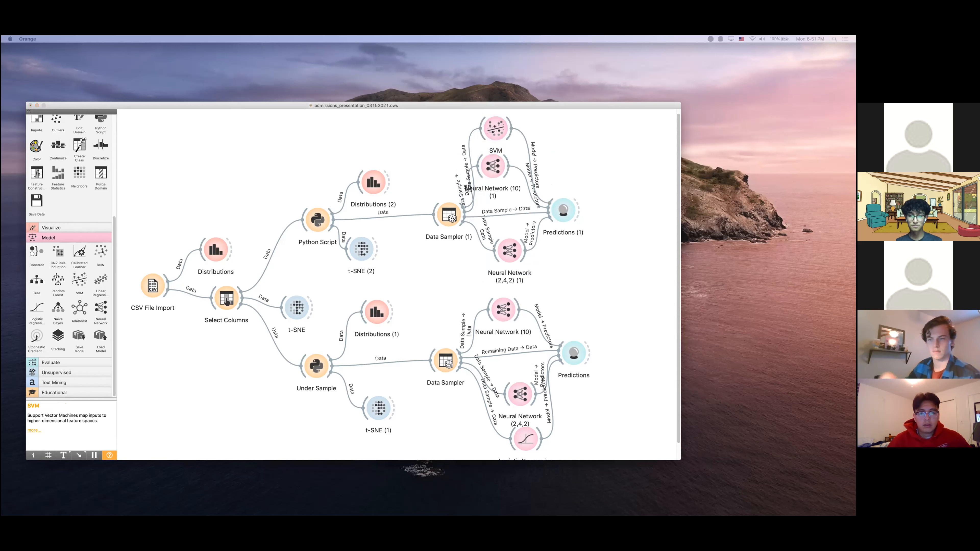
click(550, 185)
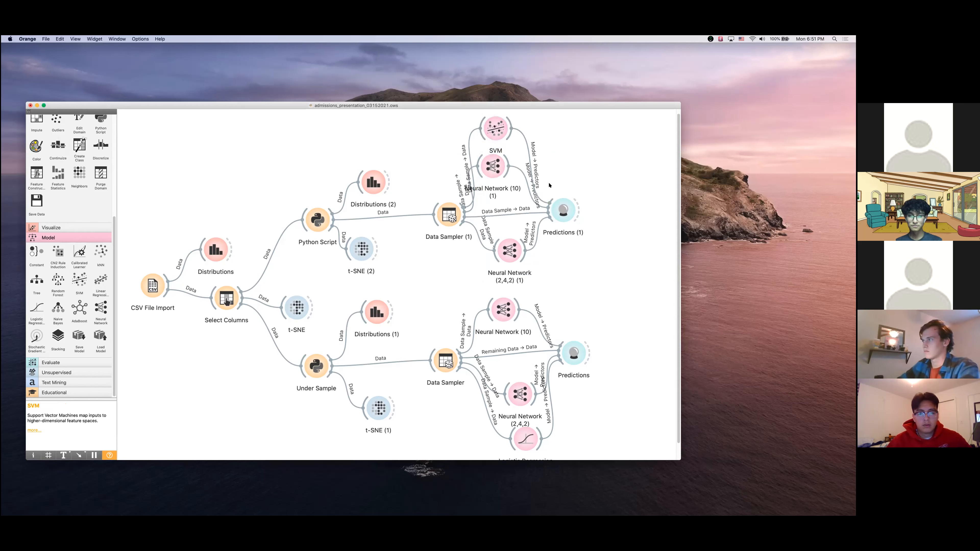
Review the SVM's scores in Predictions (1) and delete the SVM widget from the canvas
double_click(572, 207)
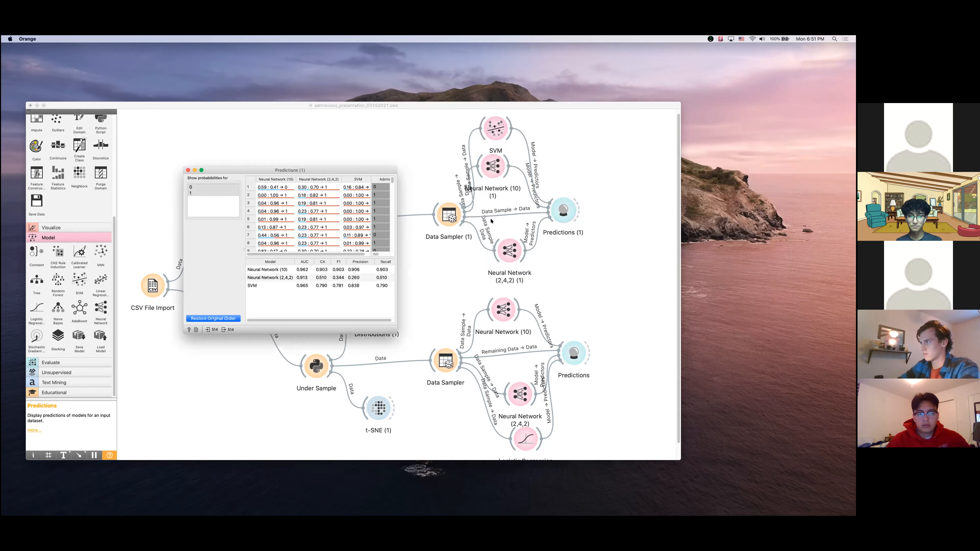
click(324, 286)
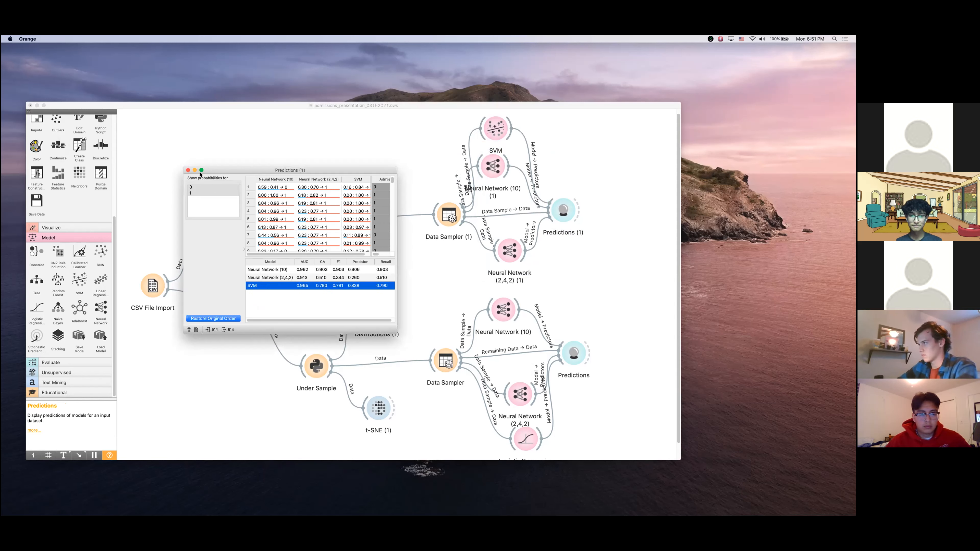
click(188, 170)
click(494, 129)
key(Delete)
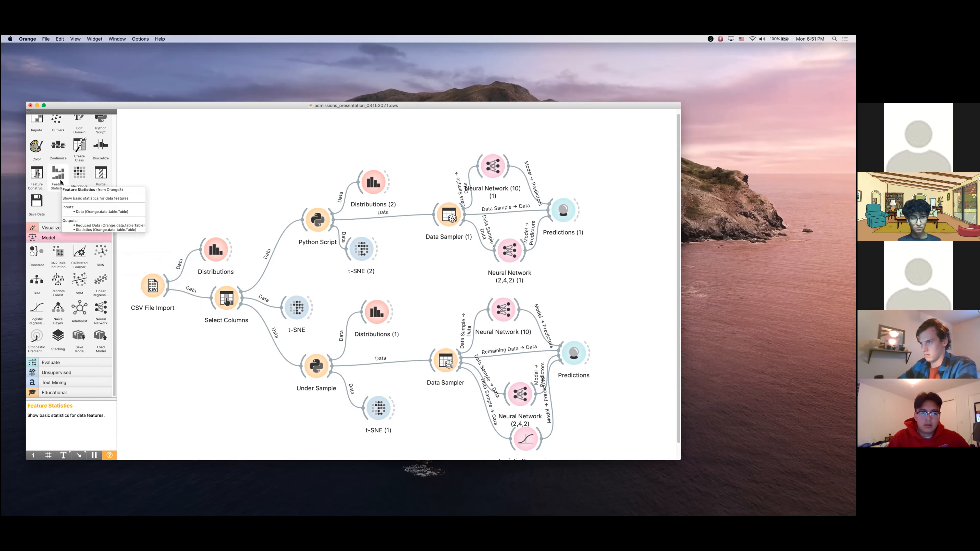
scroll(61, 182, up, 5)
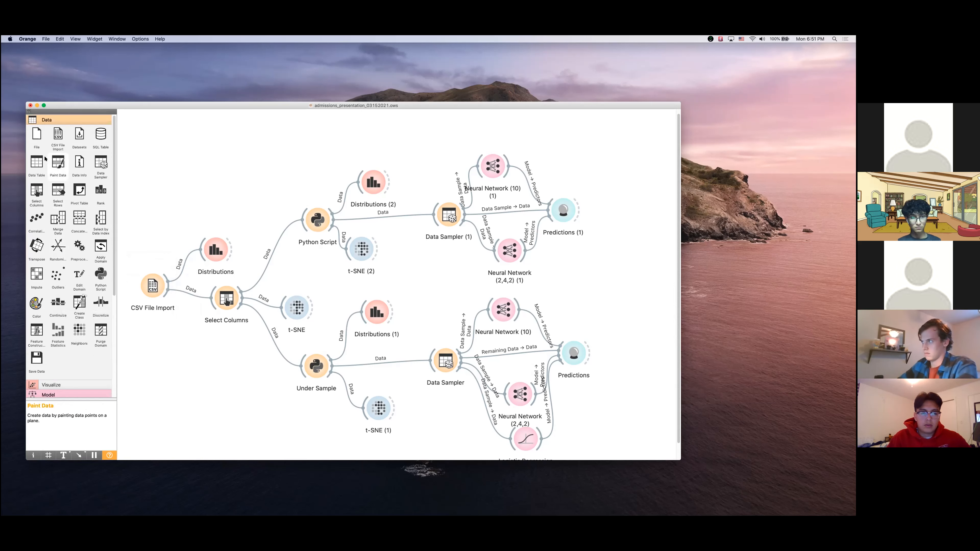
drag(55, 142, 584, 251)
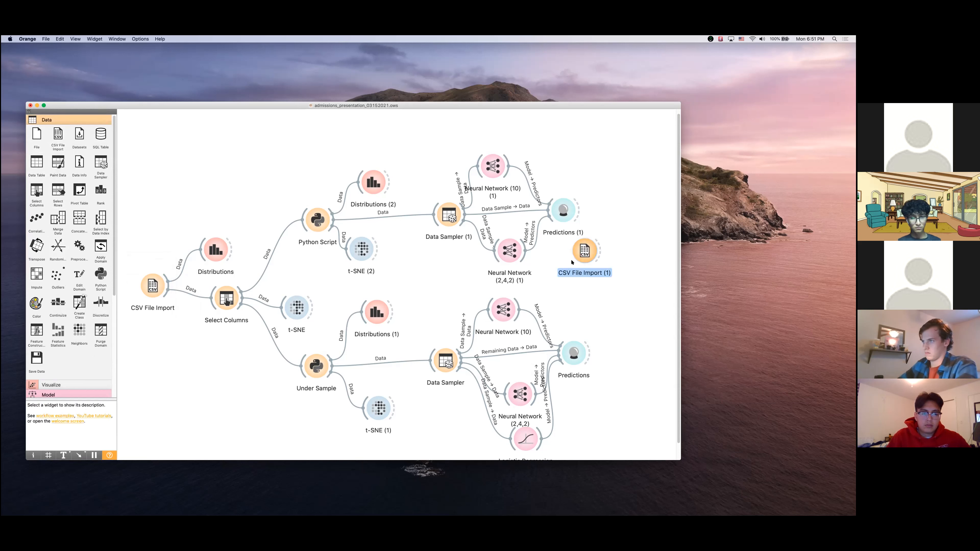
right_click(578, 253)
click(588, 274)
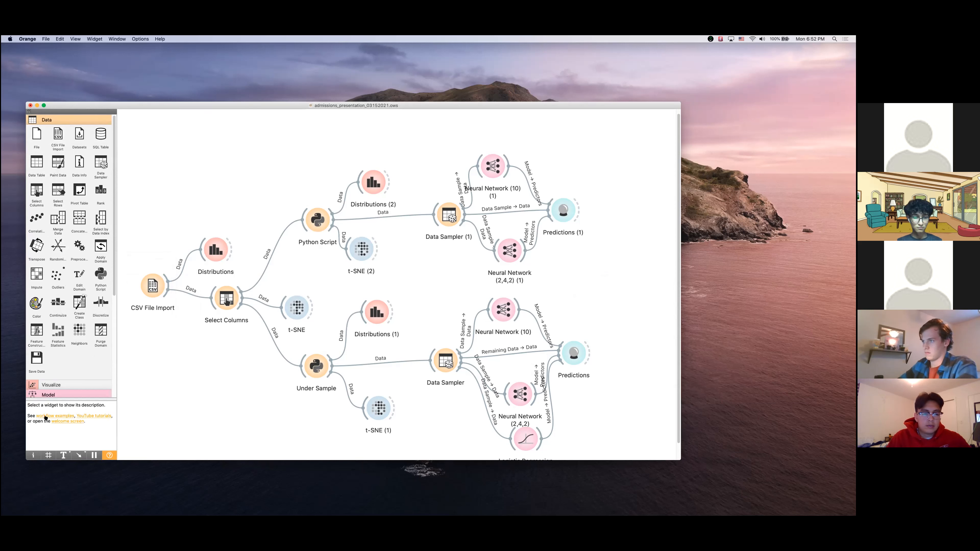
click(58, 395)
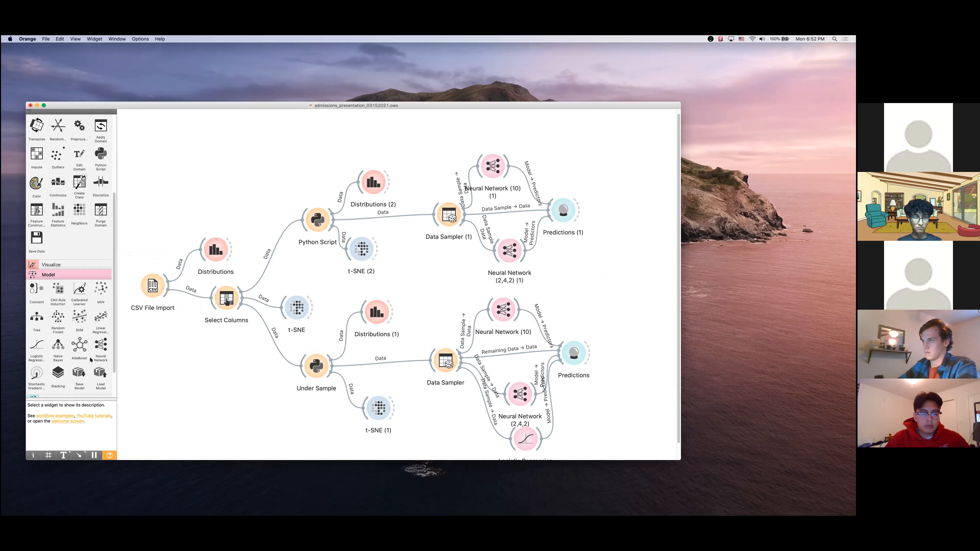
scroll(93, 347, down, 2)
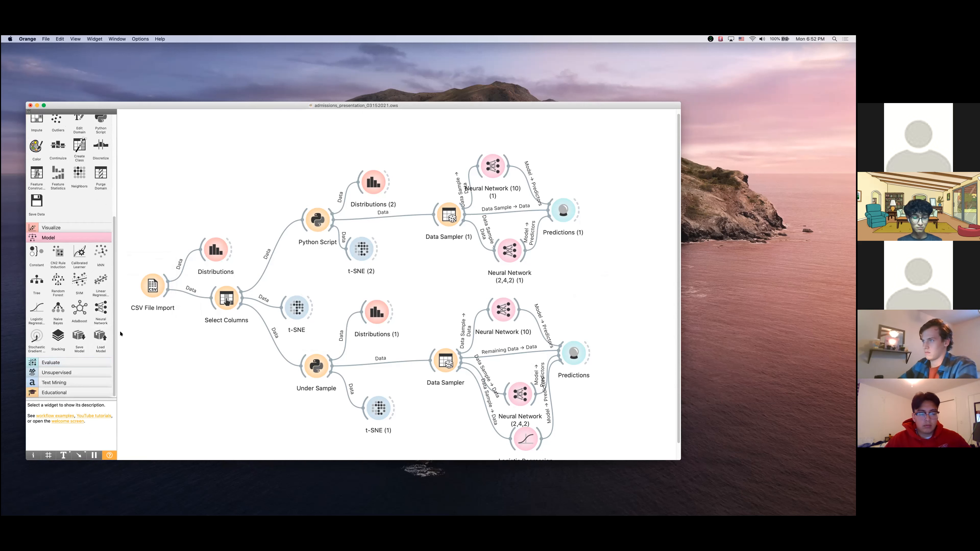